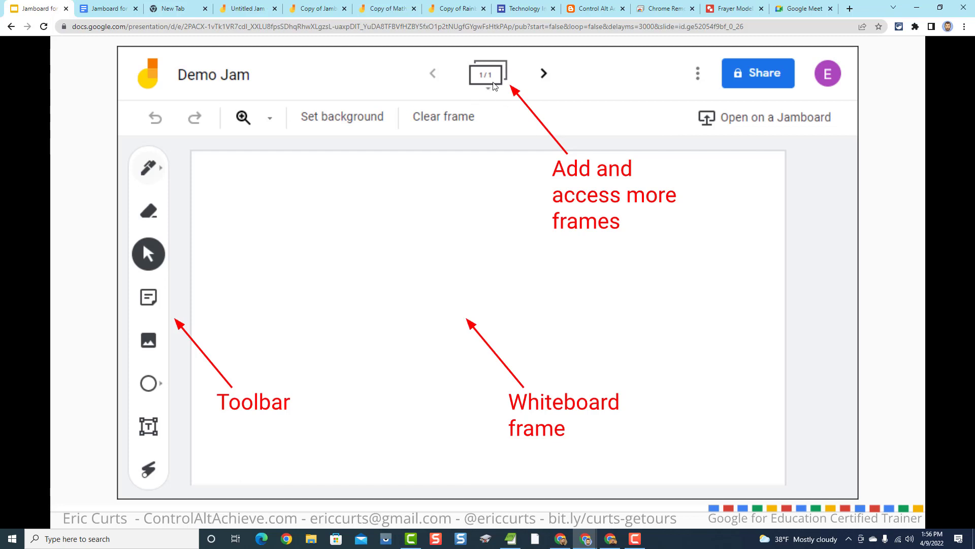
Look at the blank Jam, then bring up the presentation's Toolbar slide to review the whiteboard tools.
click(249, 9)
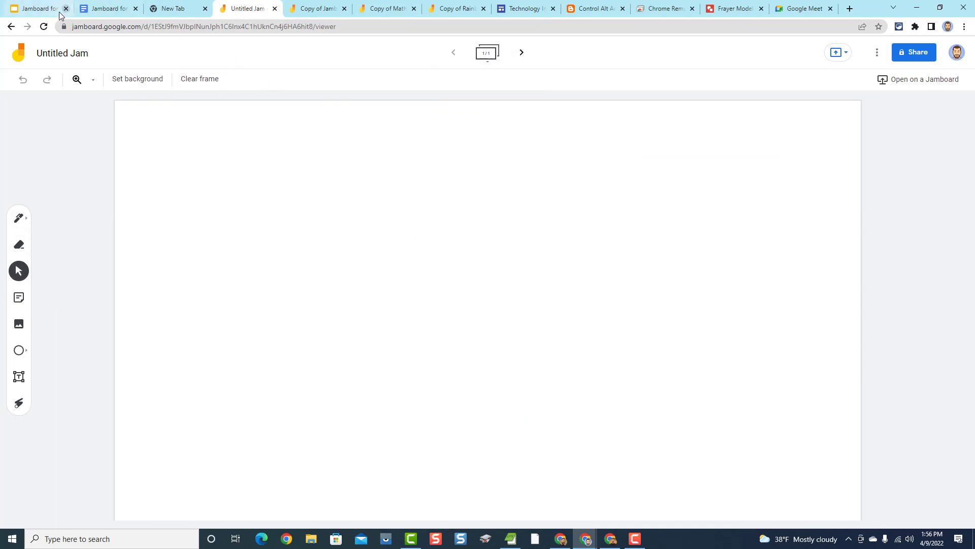
click(42, 9)
click(375, 265)
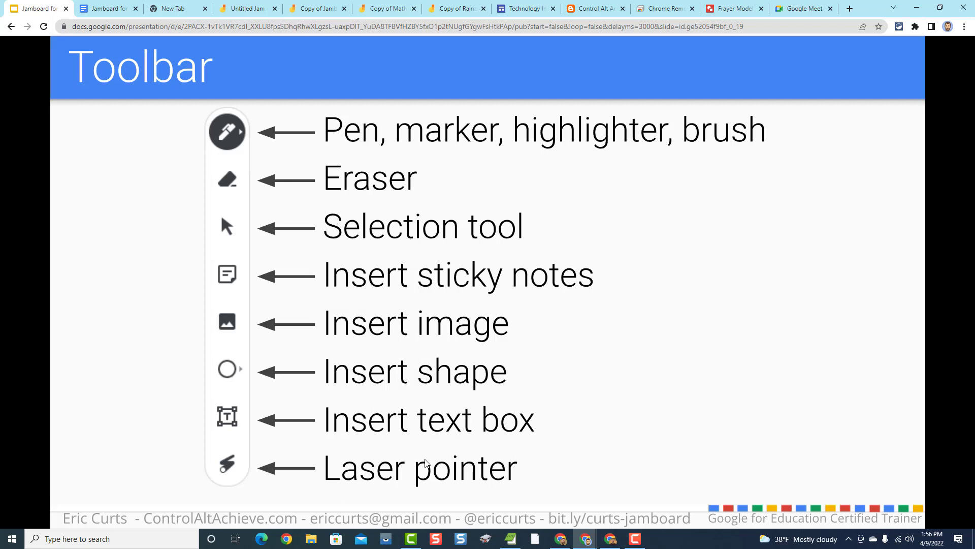
Return to the Untitled Jam and draw a five-pointed star with the black Pen near the frame's upper-left corner.
click(246, 10)
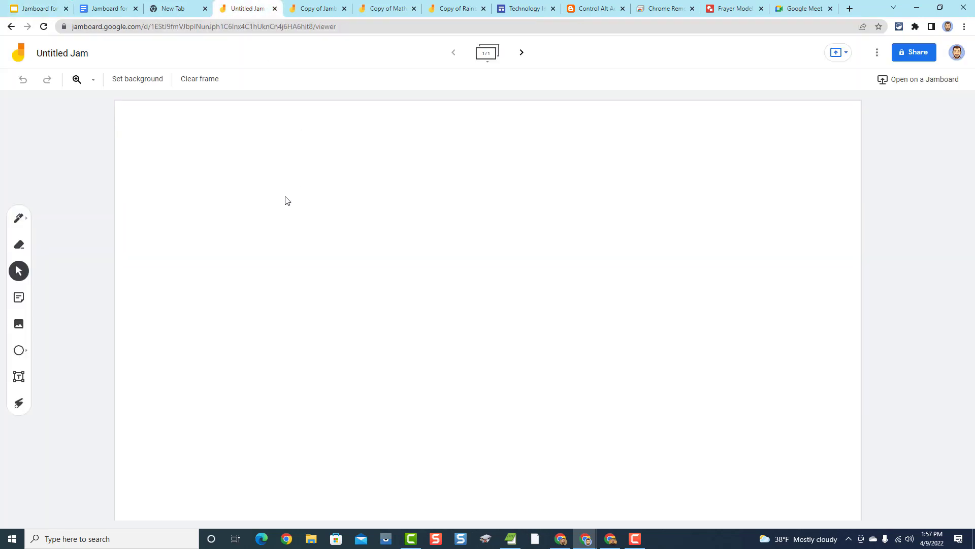
click(20, 221)
click(20, 219)
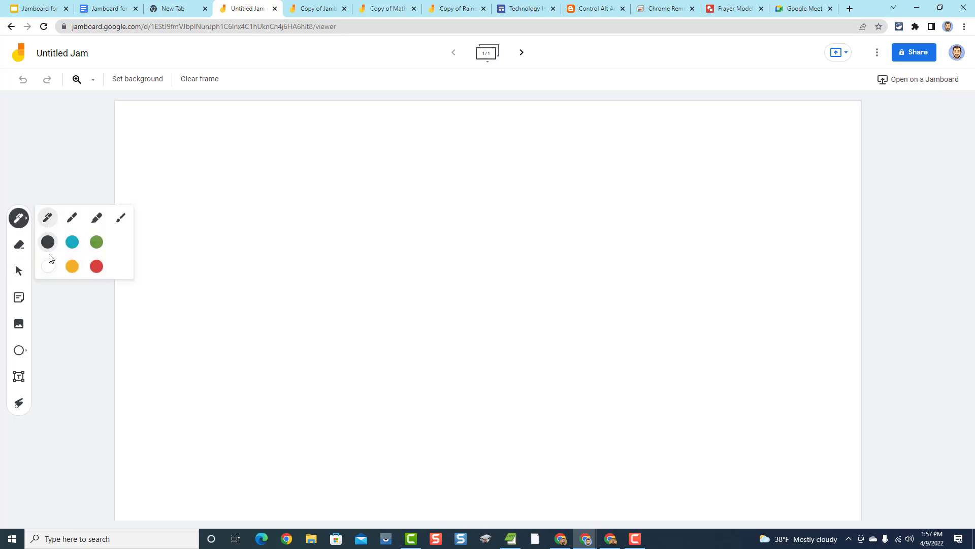
mouse_move(172, 192)
mouse_down()
mouse_move(191, 142)
mouse_move(224, 138)
mouse_move(183, 177)
mouse_up()
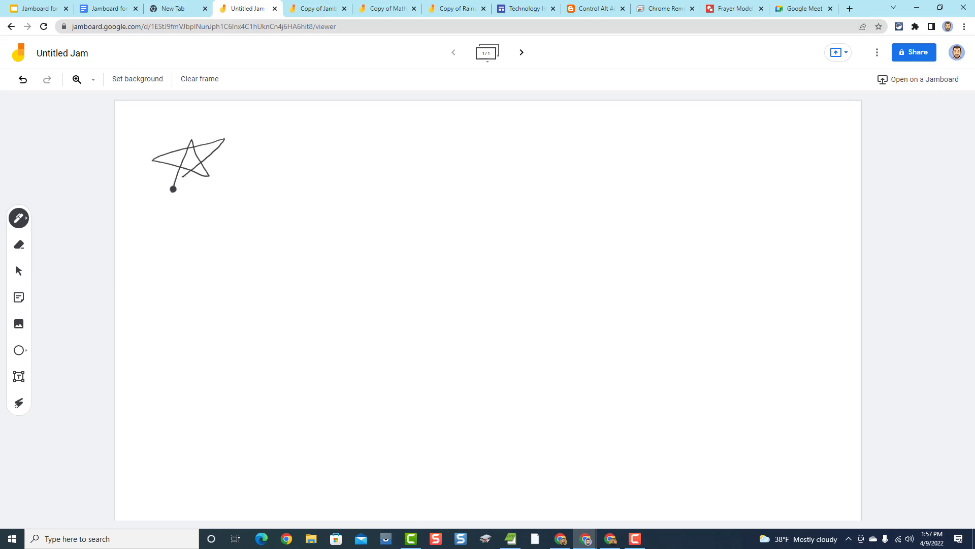
Draw a blue zigzag line with the Marker beside the black star.
click(18, 218)
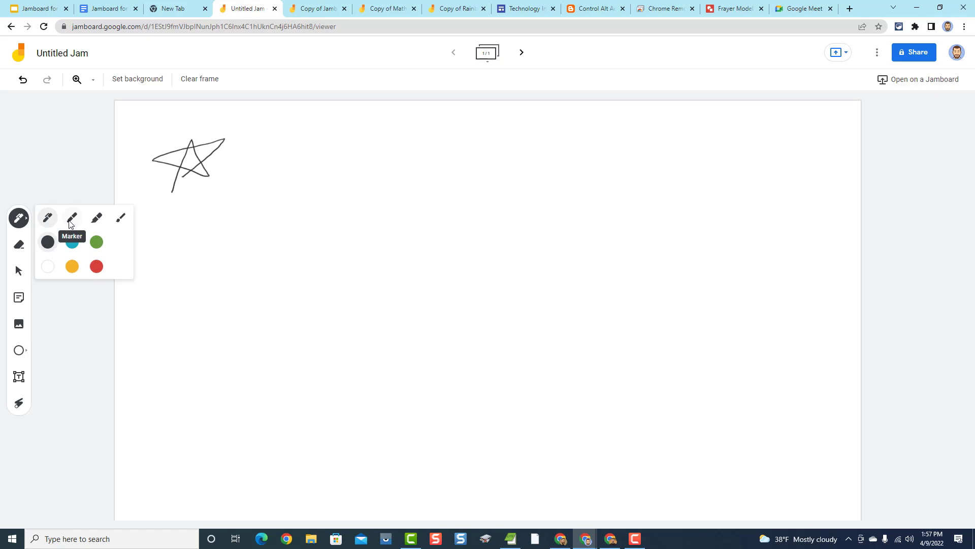
click(71, 219)
click(73, 240)
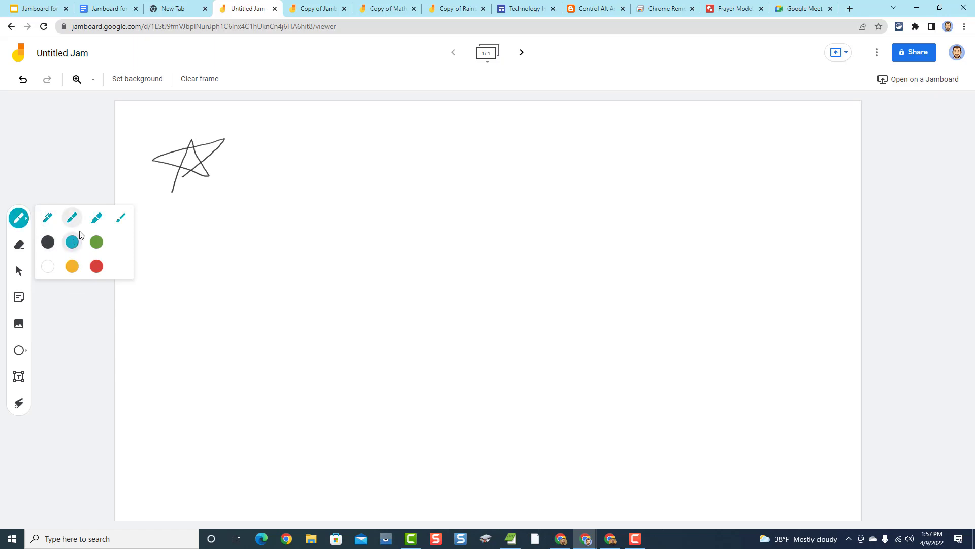
mouse_move(216, 197)
mouse_down()
mouse_move(259, 182)
mouse_move(307, 142)
mouse_up()
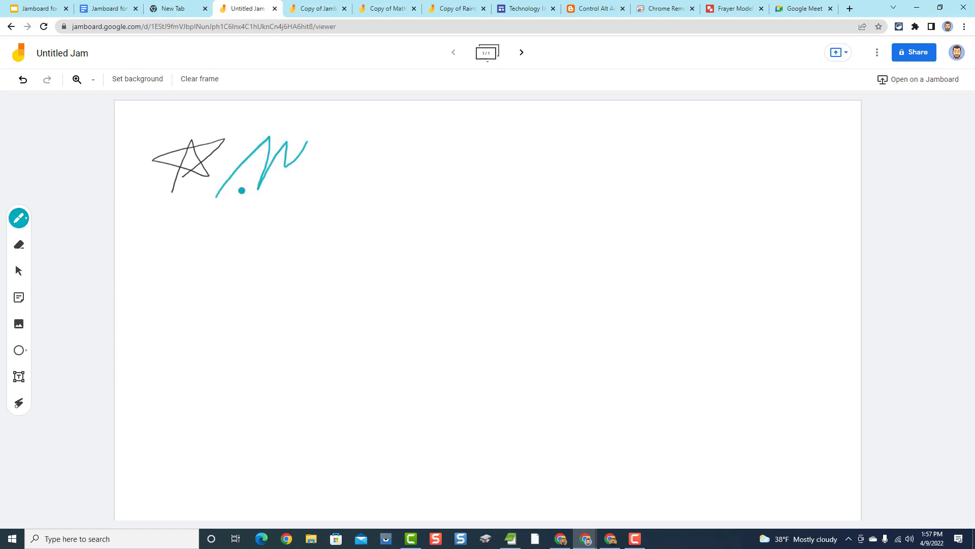
Draw a green zigzag and a separate line below it with the Highlighter, to the right of the blue zigzag.
click(19, 218)
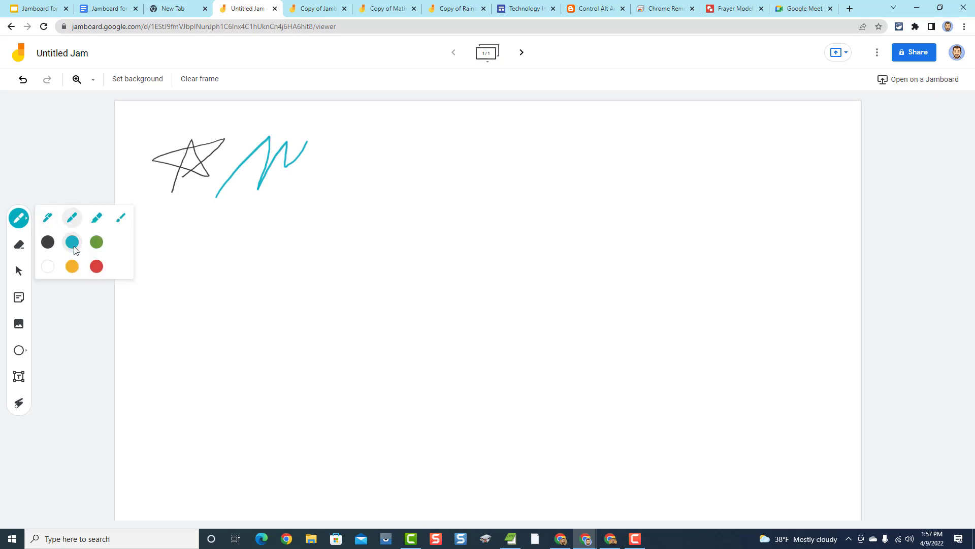
click(96, 218)
click(98, 246)
mouse_move(318, 135)
mouse_down()
mouse_move(314, 151)
mouse_move(359, 152)
mouse_up()
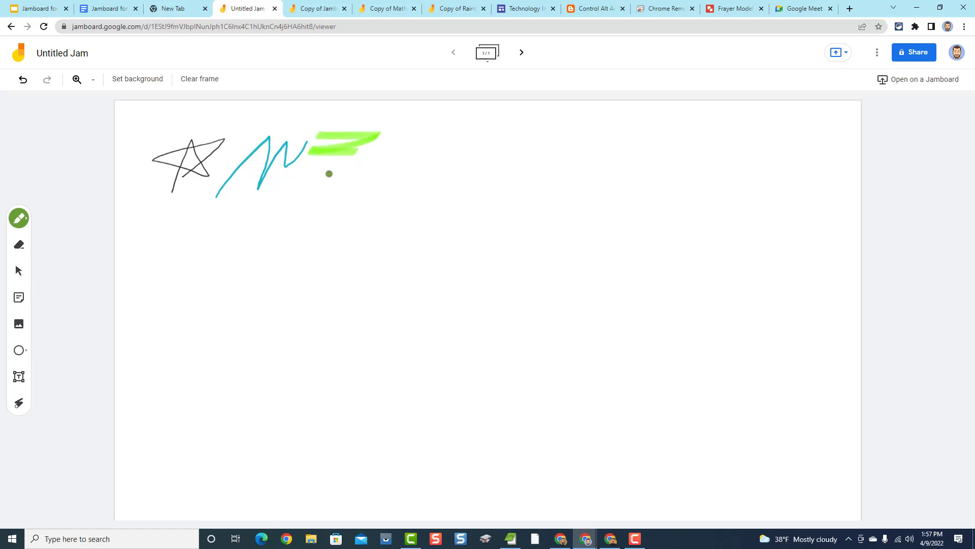
drag(306, 177, 405, 164)
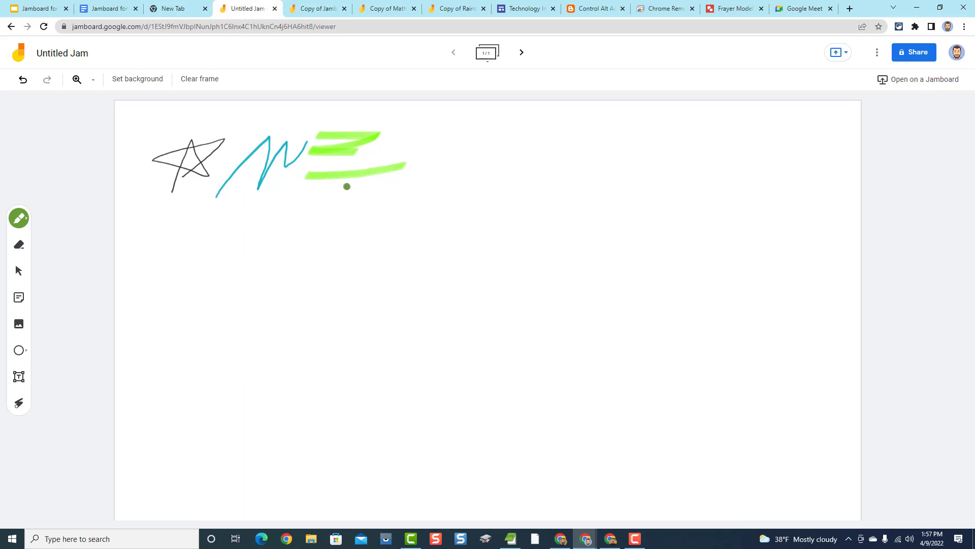
Paint a looping red stroke with the Brush to the right of the green highlighter strokes.
click(14, 219)
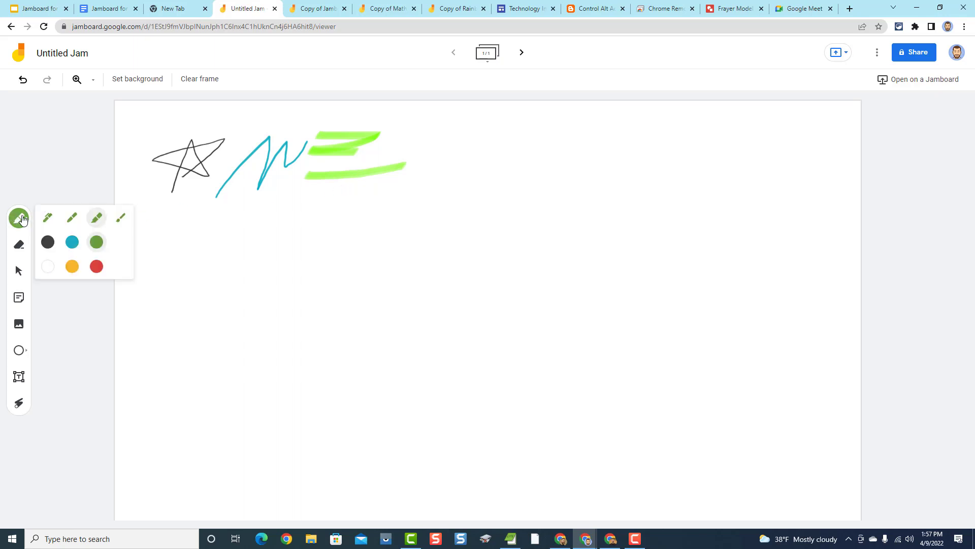
click(120, 217)
click(97, 266)
drag(409, 192, 486, 136)
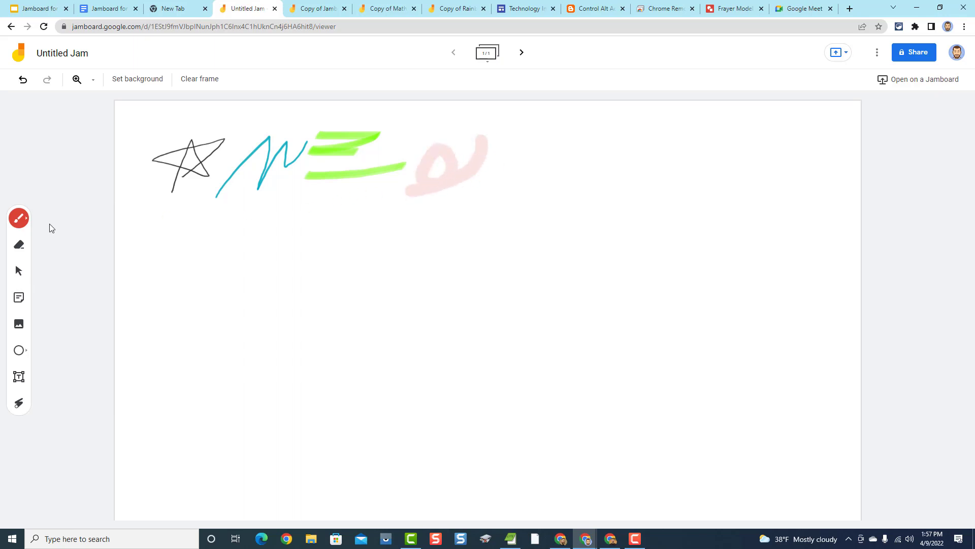
Set the drawing tool back to the Pen with black as its color.
click(21, 220)
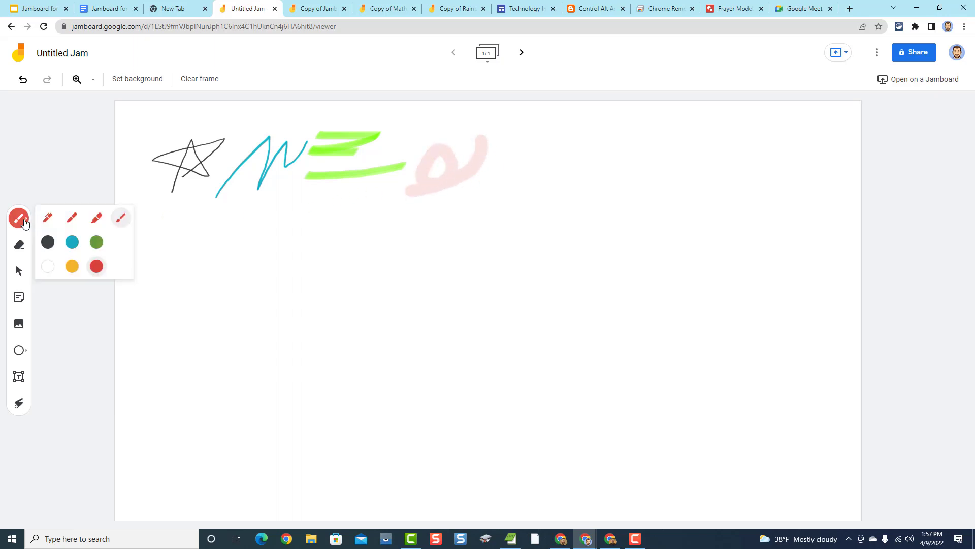
click(49, 239)
click(24, 221)
click(48, 218)
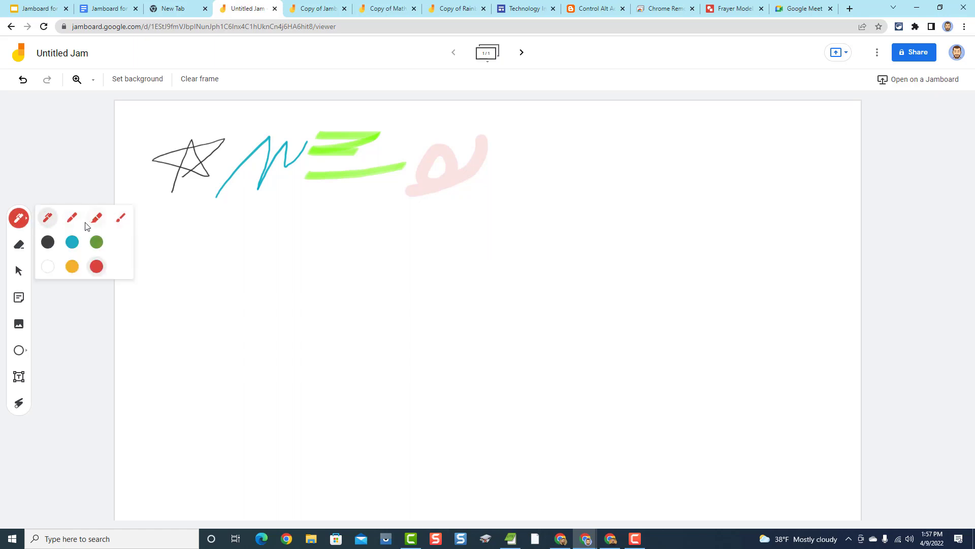
click(53, 242)
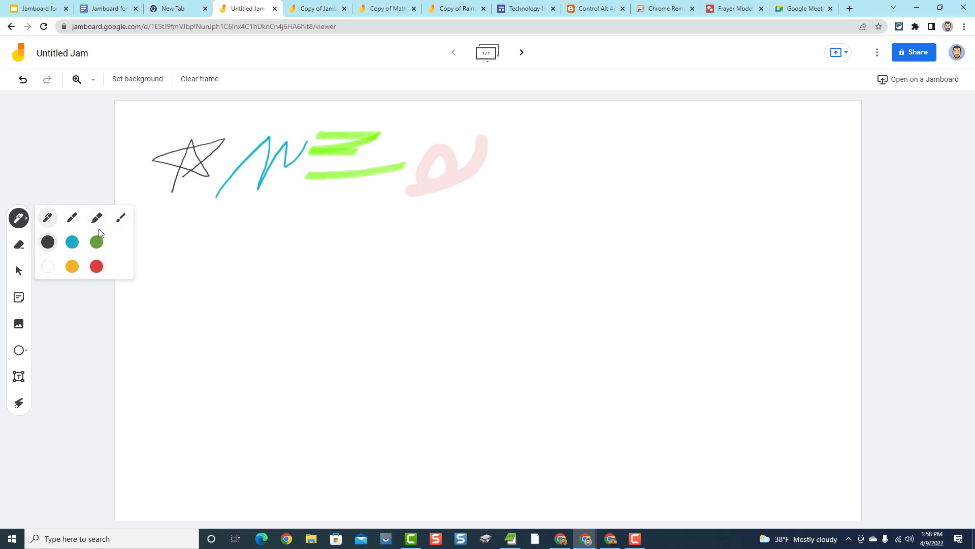
Erase the right-hand end of the lower green highlighter line and return to the selection tool.
click(21, 246)
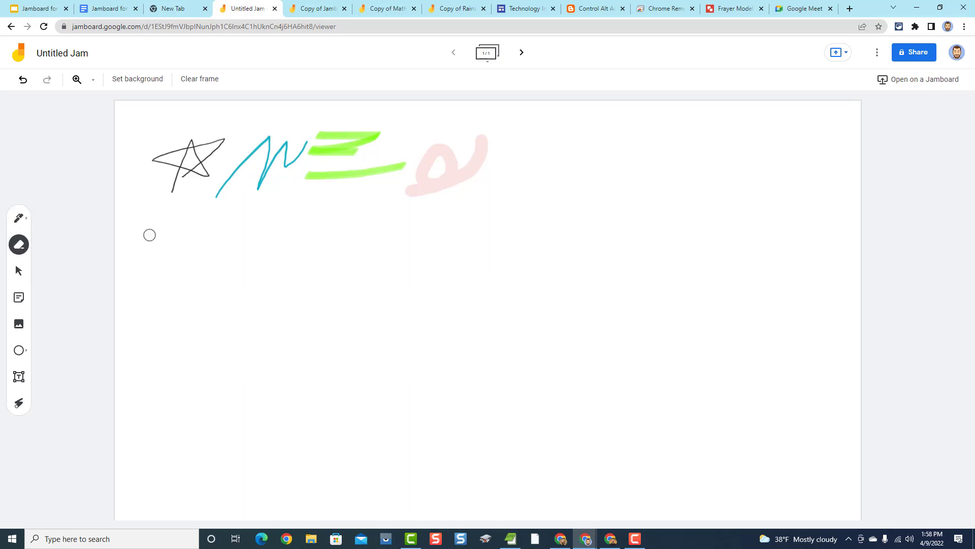
mouse_move(394, 159)
mouse_down()
mouse_move(394, 174)
mouse_move(403, 156)
mouse_up()
click(21, 273)
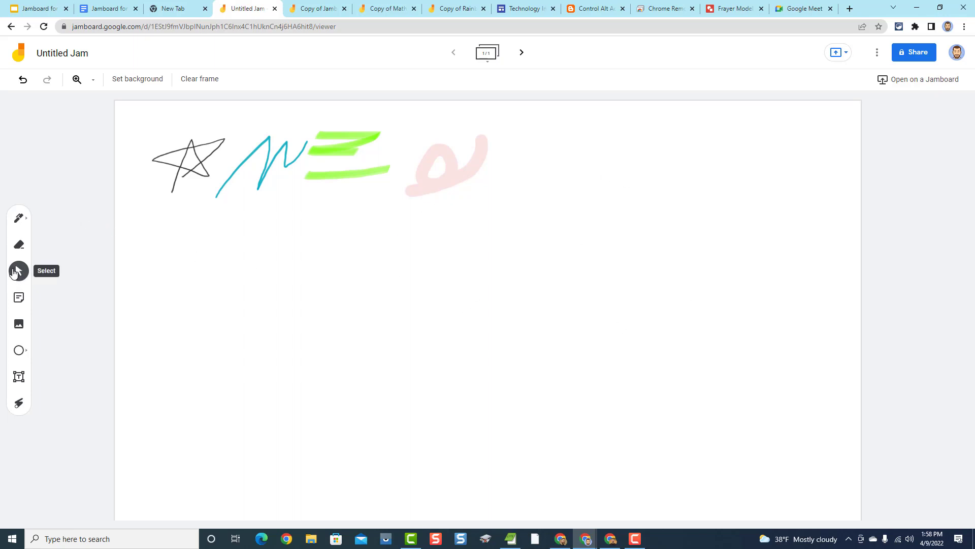
Add a yellow sticky note reading "Sample Text" to the frame.
click(20, 301)
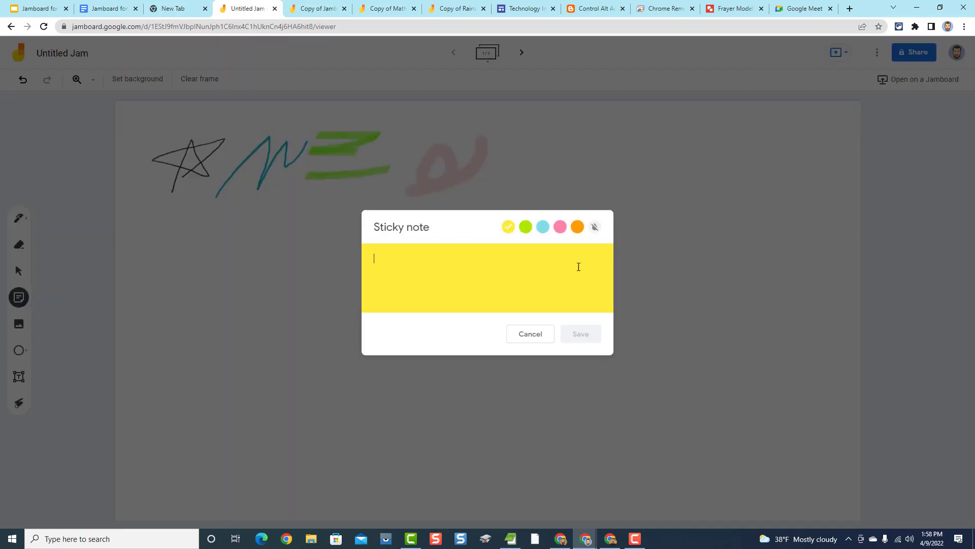
text(Sample Text)
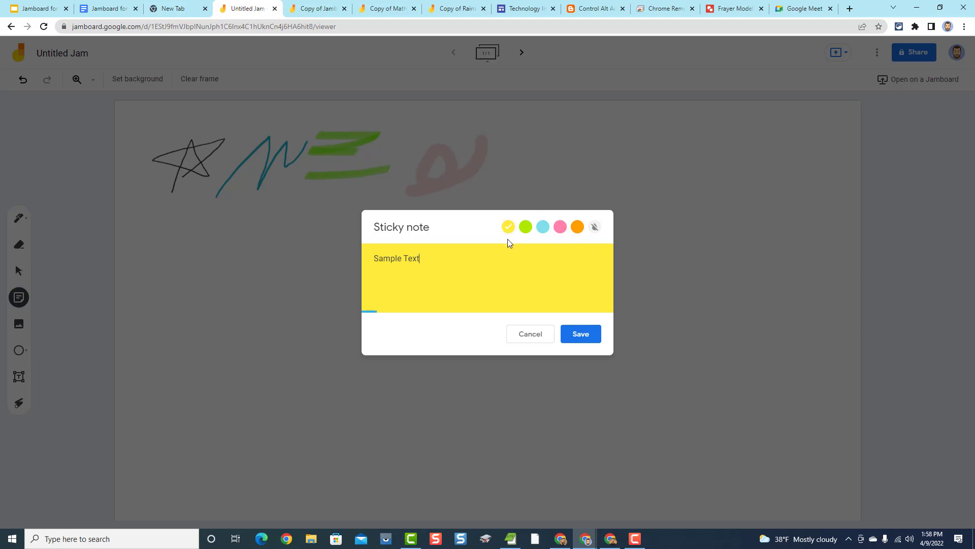
click(580, 336)
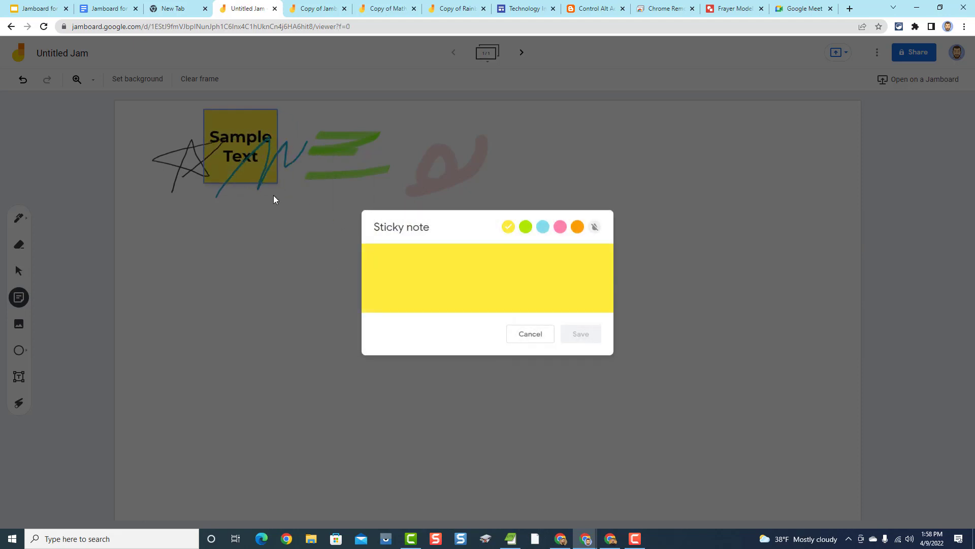
Add a green sticky note reading "Another Note" and finish adding notes.
text(Another Note)
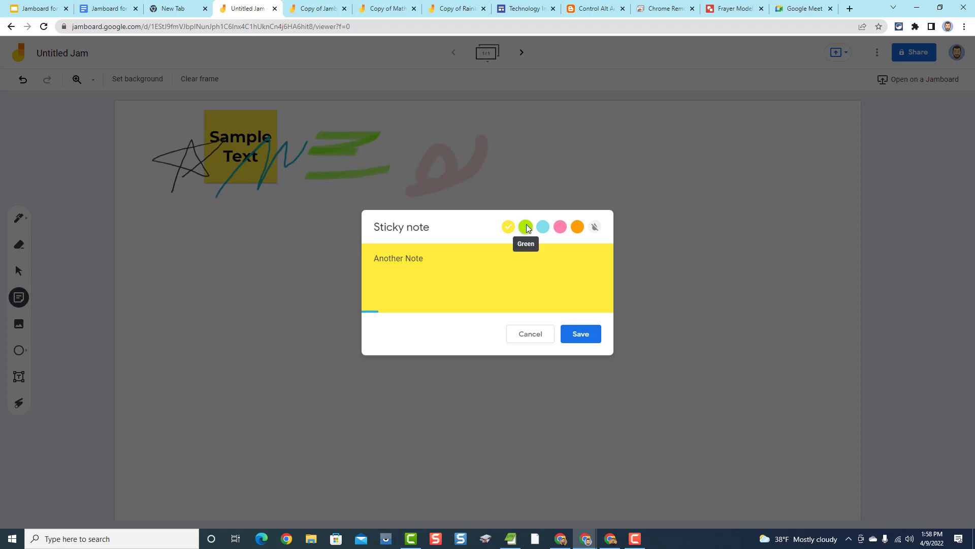
click(525, 227)
click(574, 330)
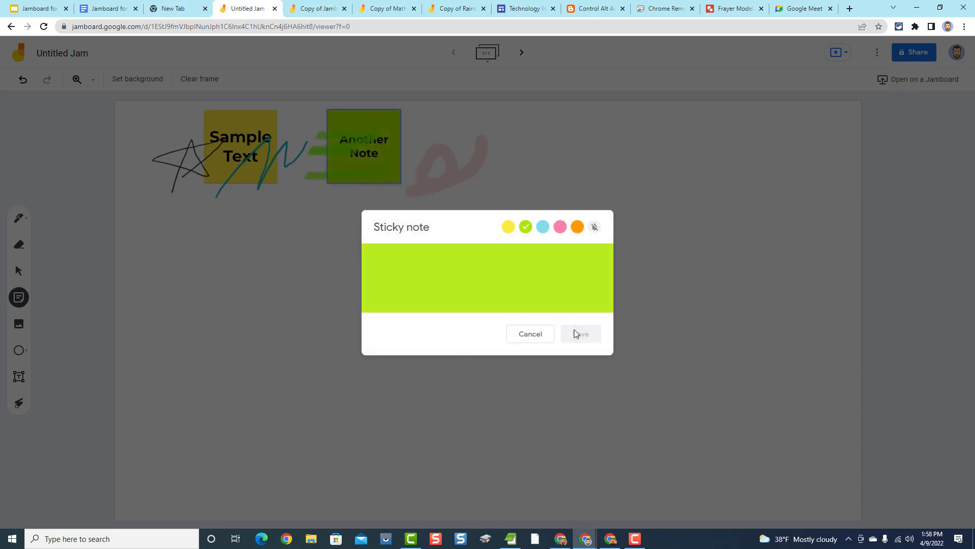
click(529, 334)
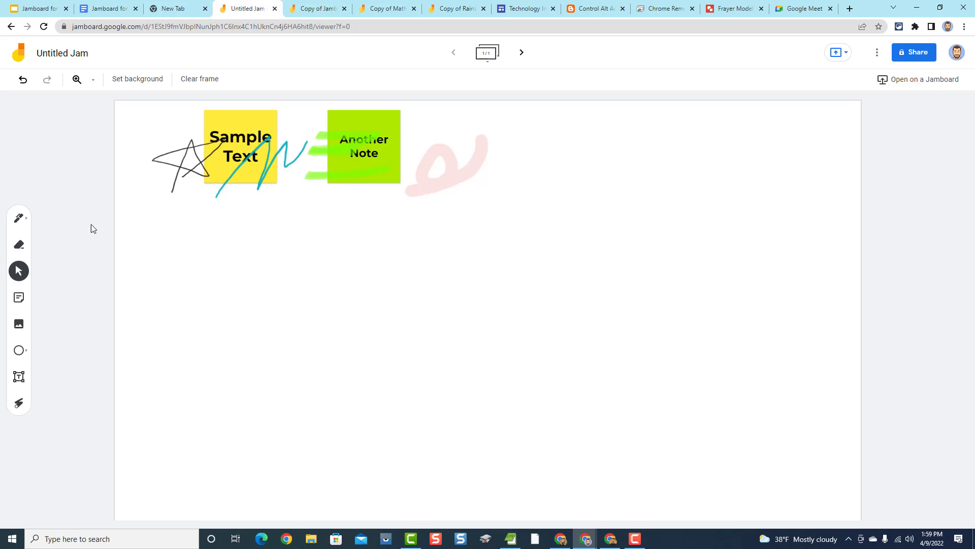
Move the yellow "Sample Text" note to the frame's upper-right area, clear of the drawings, leaving its text unedited.
drag(227, 122, 682, 178)
double_click(682, 178)
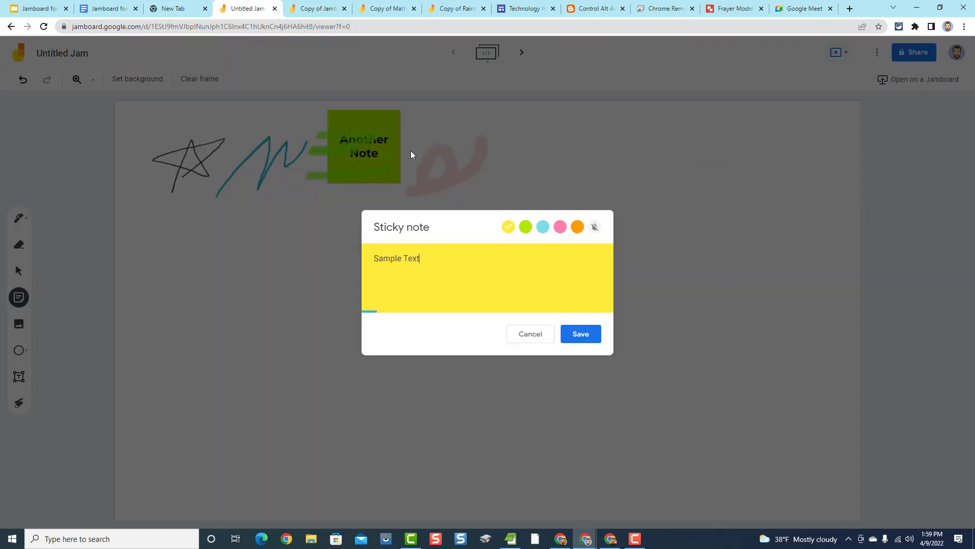
click(540, 334)
drag(686, 178, 732, 144)
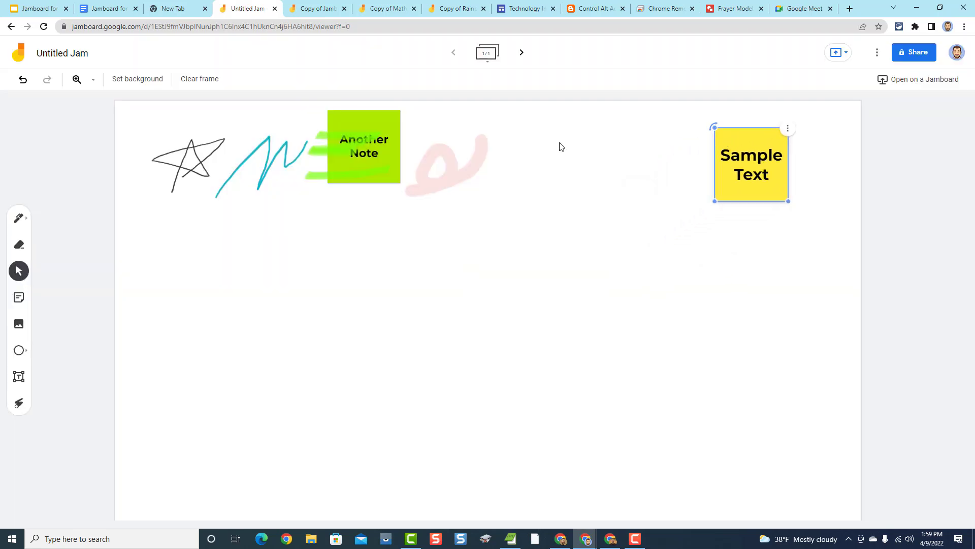
Move the green "Another Note" note to the right of the red brush stroke and tilt it clockwise.
drag(367, 120, 606, 161)
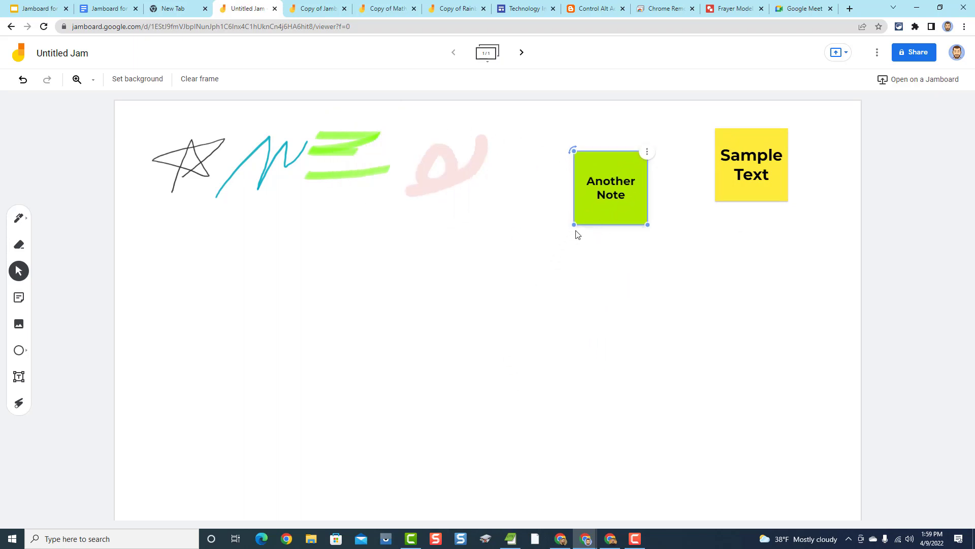
drag(573, 226, 582, 138)
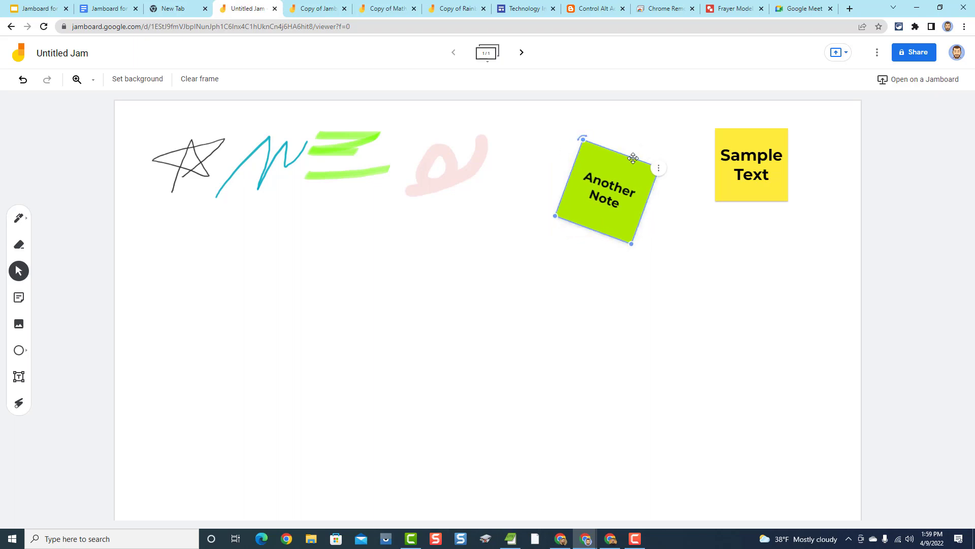
Examine the green note's options for editing, duplicating, deleting and changing its stacking order.
click(660, 169)
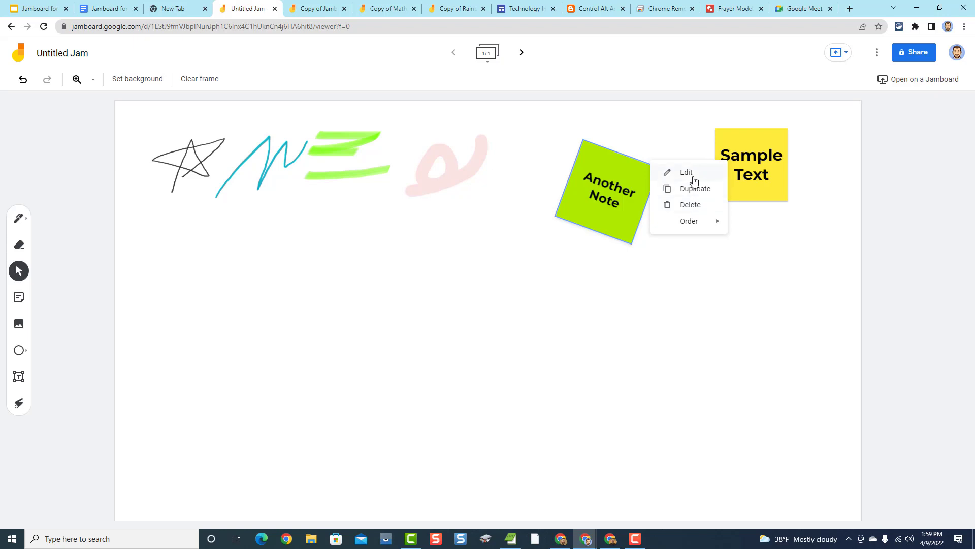
mouse_move(696, 224)
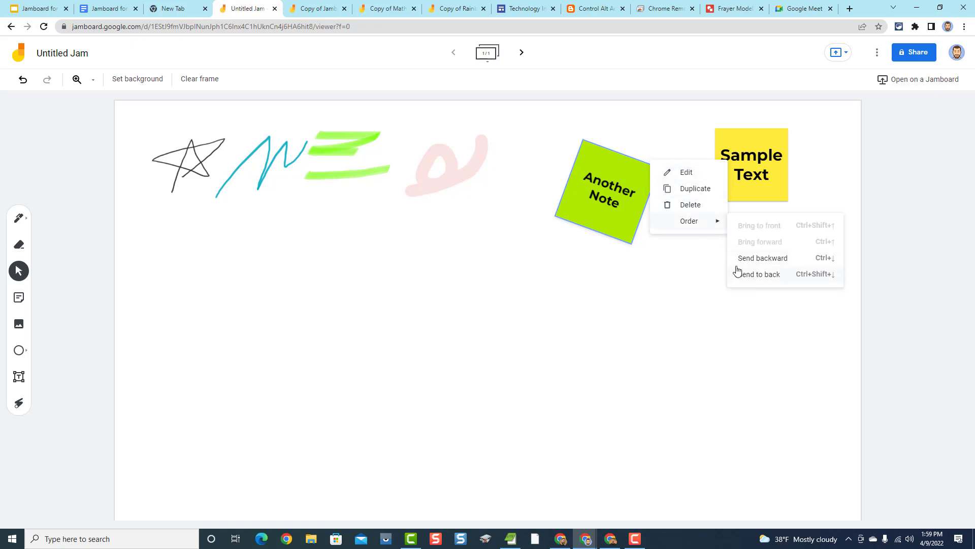
click(619, 137)
Shift the tilted green note slightly up and right, move the yellow note further right, and deselect it.
drag(626, 157, 655, 140)
click(726, 159)
drag(747, 139, 784, 138)
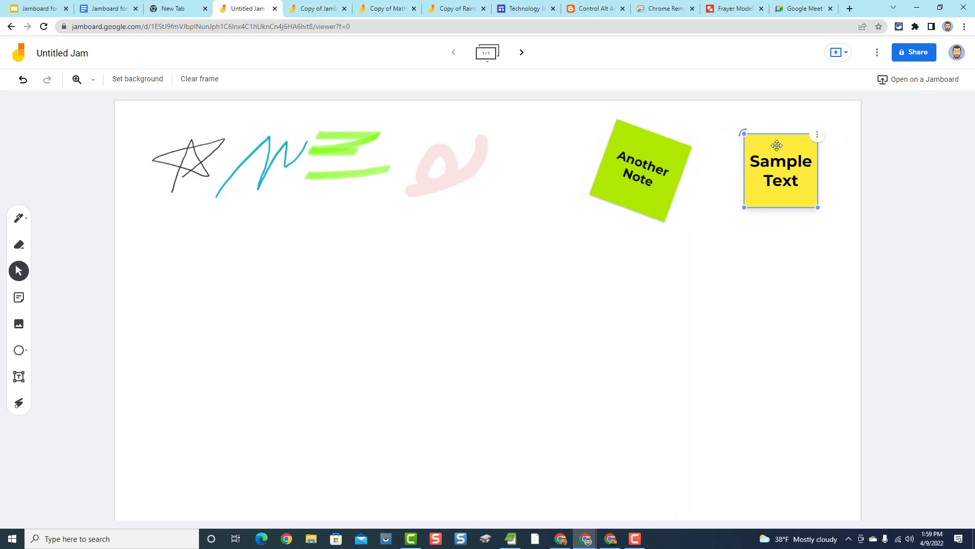
click(514, 279)
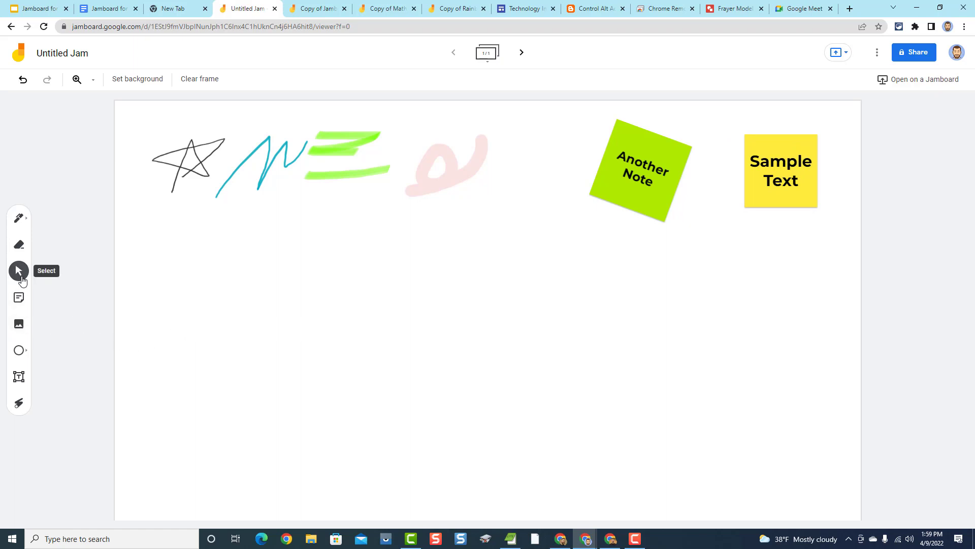
Start inserting an image on the frame and search Google Images for "insect".
click(17, 328)
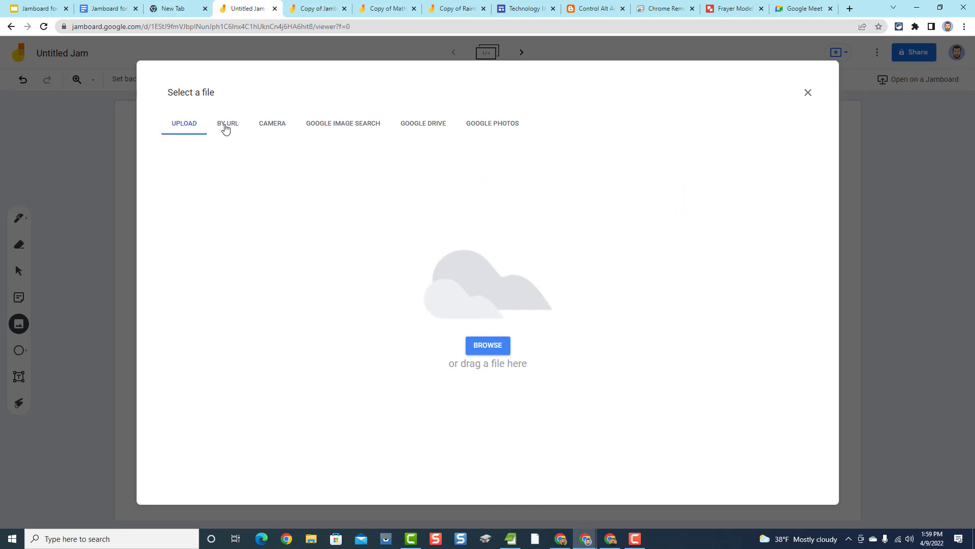
click(226, 126)
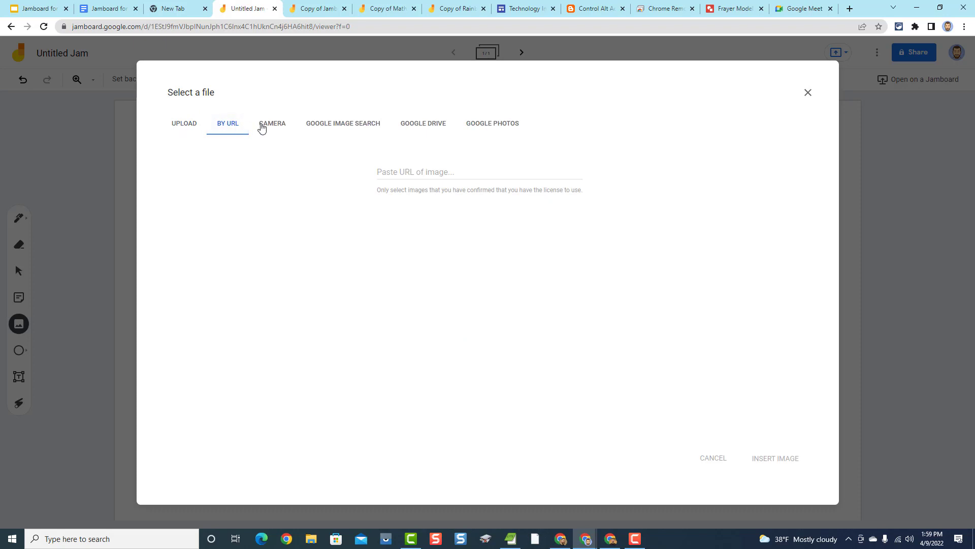
click(351, 126)
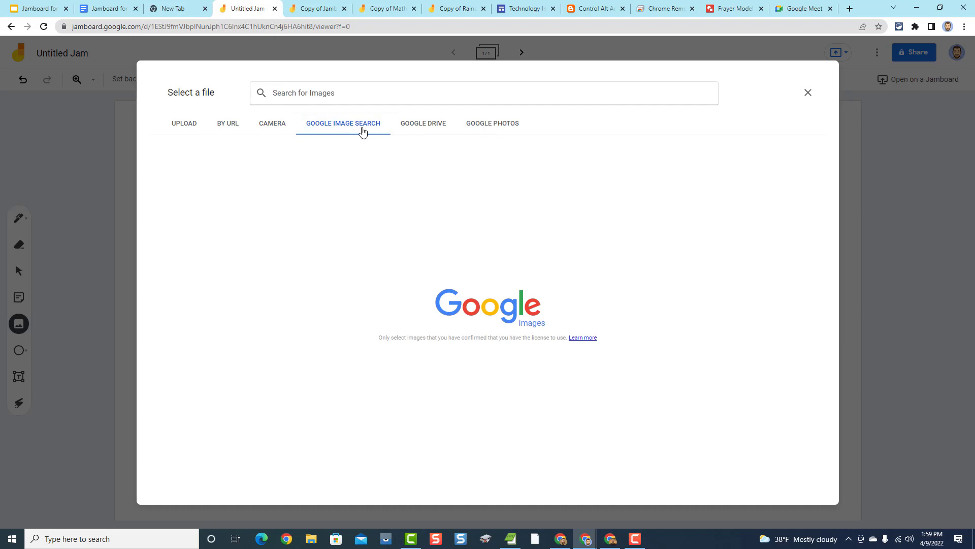
text(insect)
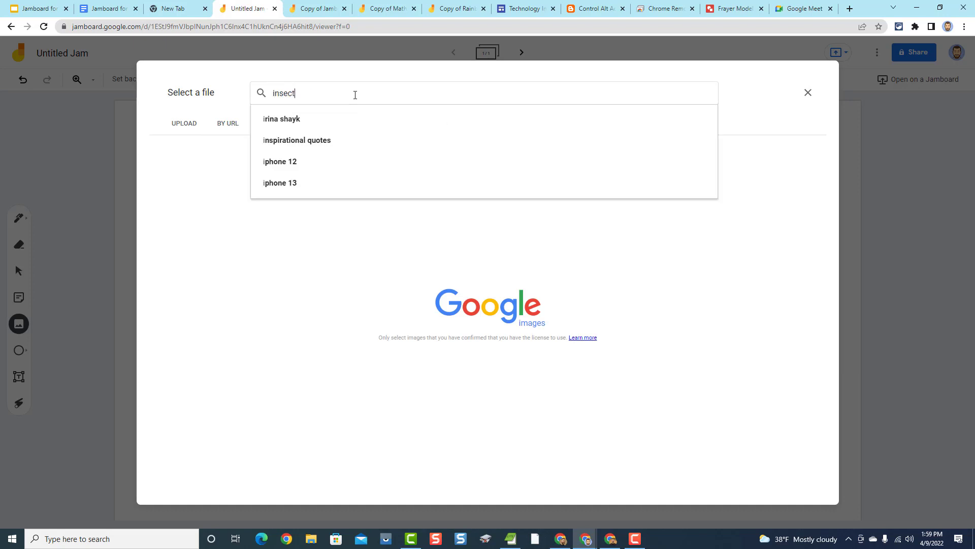
key(Return)
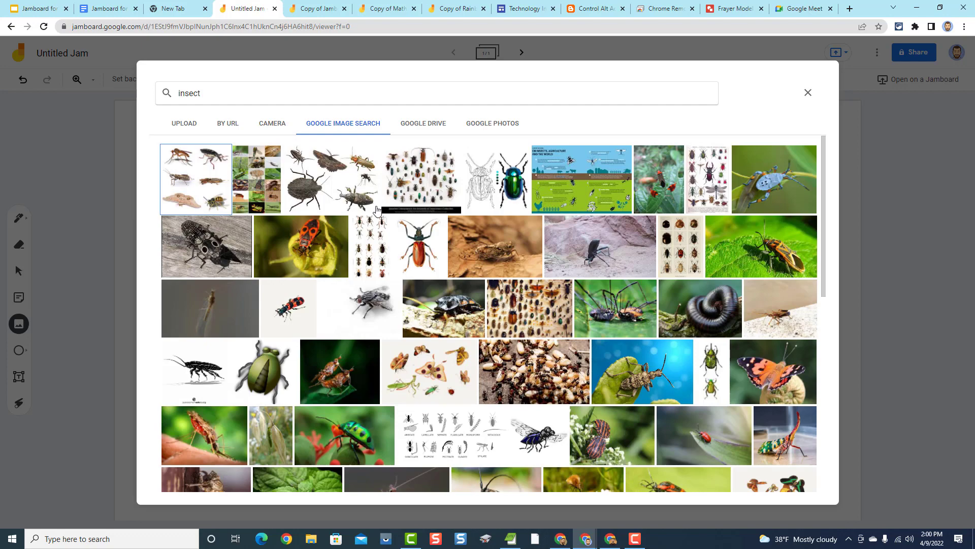
Insert the red-orange beetle illustration on a white background from the image results into the frame.
scroll(379, 262, down, 3)
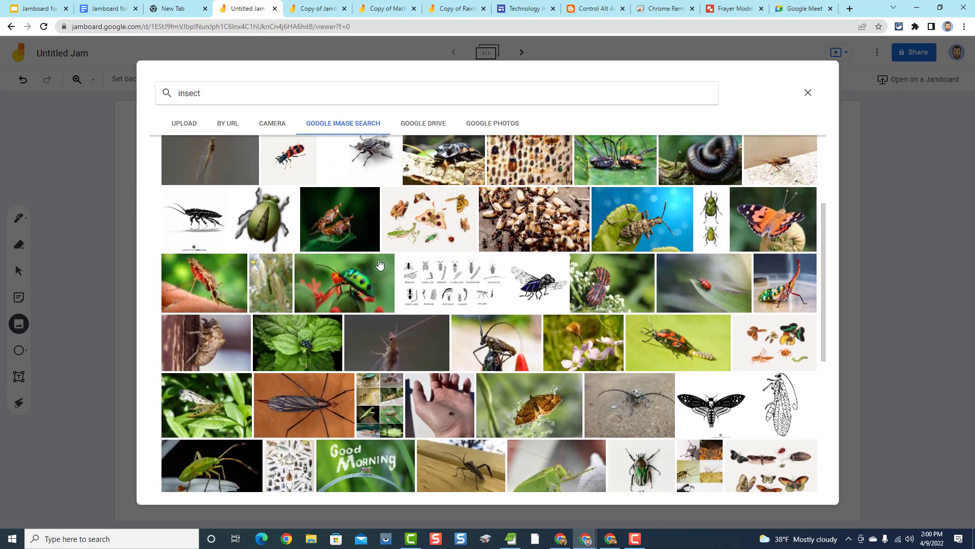
scroll(386, 260, up, 3)
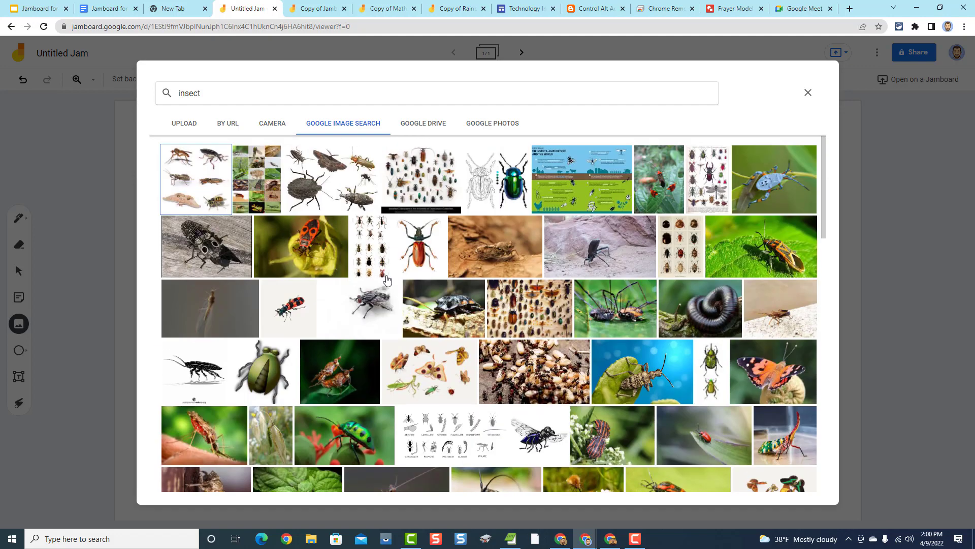
click(416, 246)
click(804, 479)
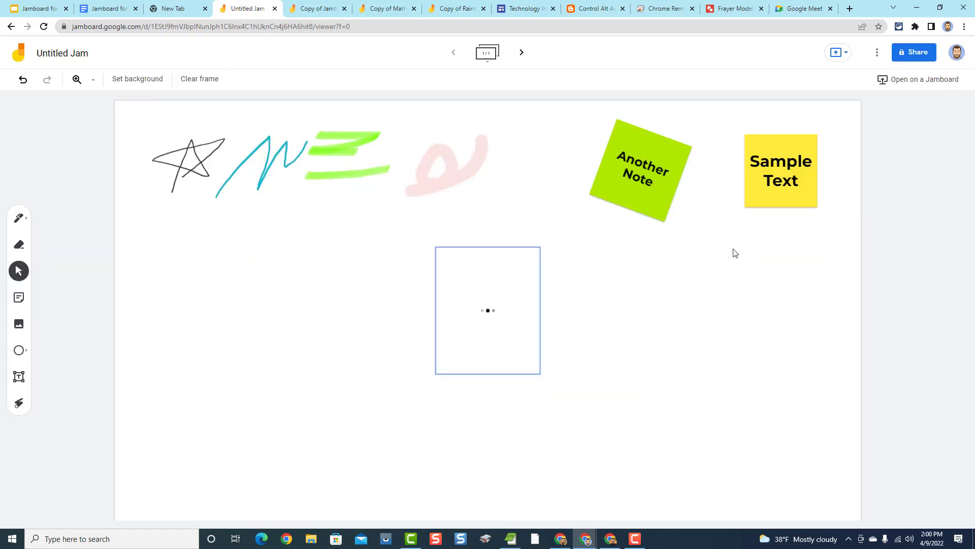
Move the beetle image to the frame's lower-left area below the drawings and enlarge it to roughly twice its size.
click(492, 322)
drag(492, 322, 184, 294)
drag(245, 376, 310, 496)
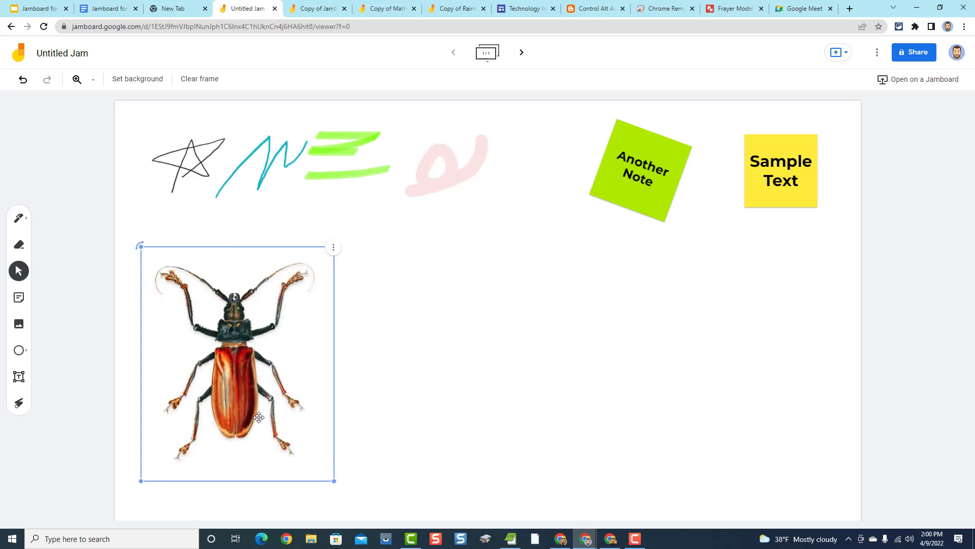
drag(260, 414, 260, 427)
Circle the beetle's head, midsection and long rear body section separately with a red marker.
click(19, 218)
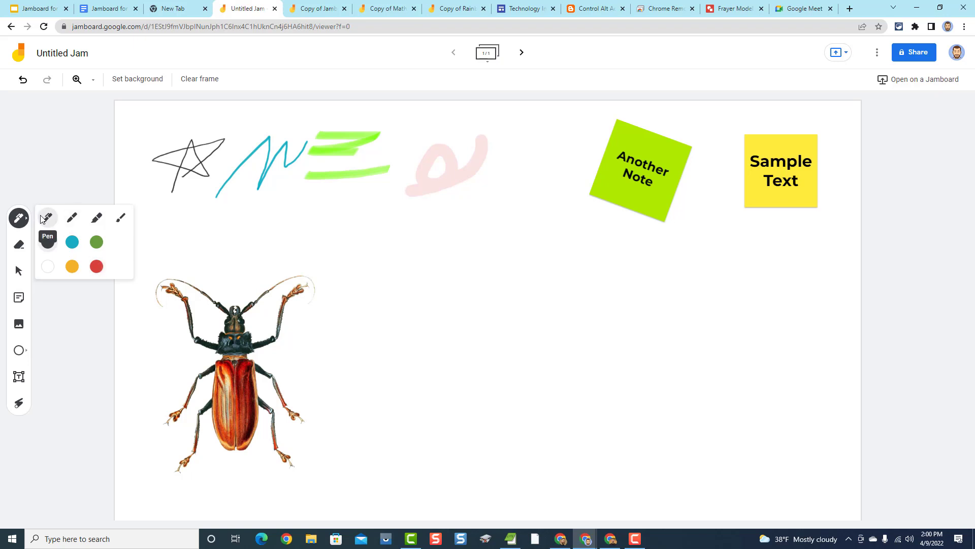
click(72, 218)
click(96, 266)
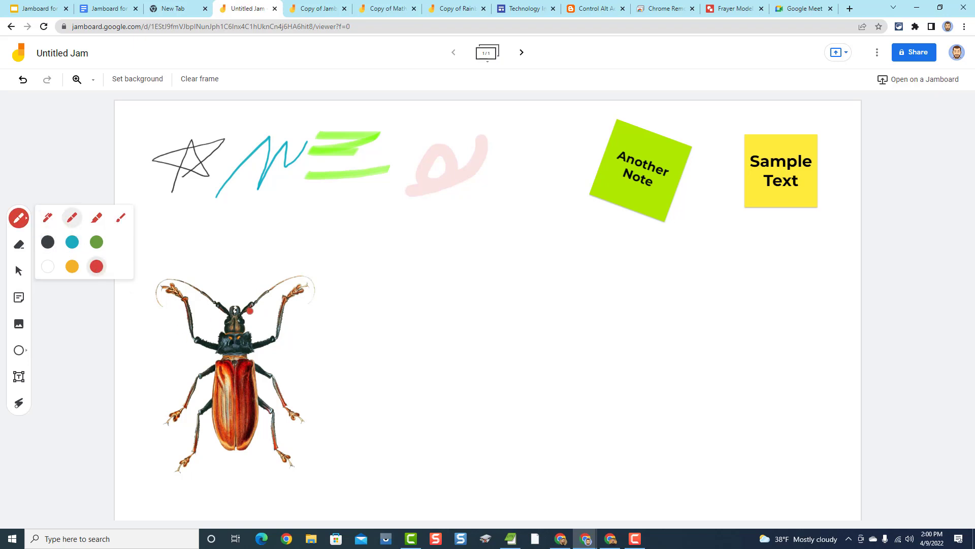
mouse_move(236, 298)
mouse_down()
mouse_move(219, 336)
mouse_move(237, 299)
mouse_up()
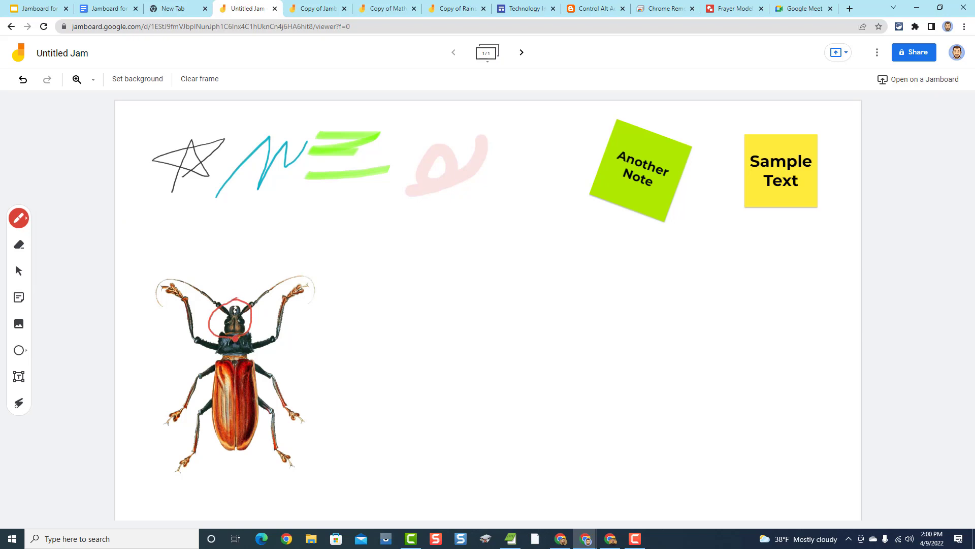
mouse_move(235, 334)
mouse_down()
mouse_move(256, 353)
mouse_move(224, 336)
mouse_move(206, 402)
mouse_move(242, 466)
mouse_move(259, 384)
mouse_move(233, 358)
mouse_up()
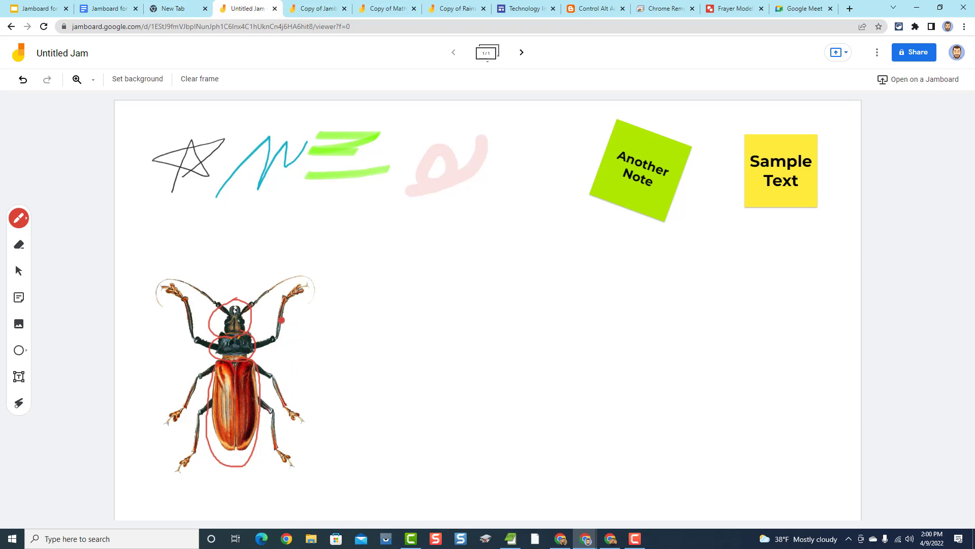
Draw three red marker arrows pointing from the right at the beetle's circled body parts, and reset the marker colour to black.
mouse_move(268, 318)
mouse_down()
mouse_move(317, 317)
mouse_move(277, 324)
mouse_move(321, 349)
mouse_move(269, 356)
mouse_move(276, 364)
mouse_up()
drag(273, 413, 374, 414)
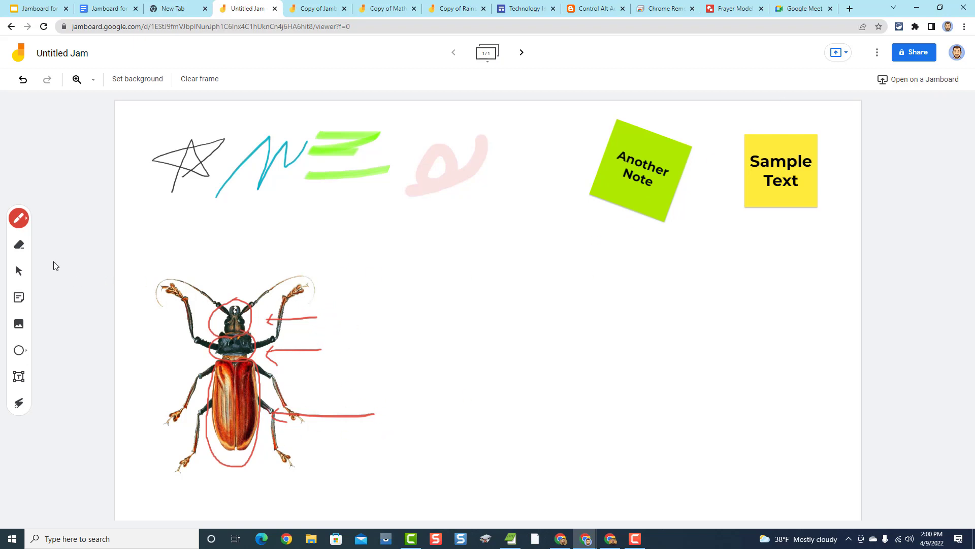
click(21, 227)
click(47, 242)
Draw a small unfilled black circle shape in the frame's lower-right area and deselect it.
click(26, 354)
click(26, 354)
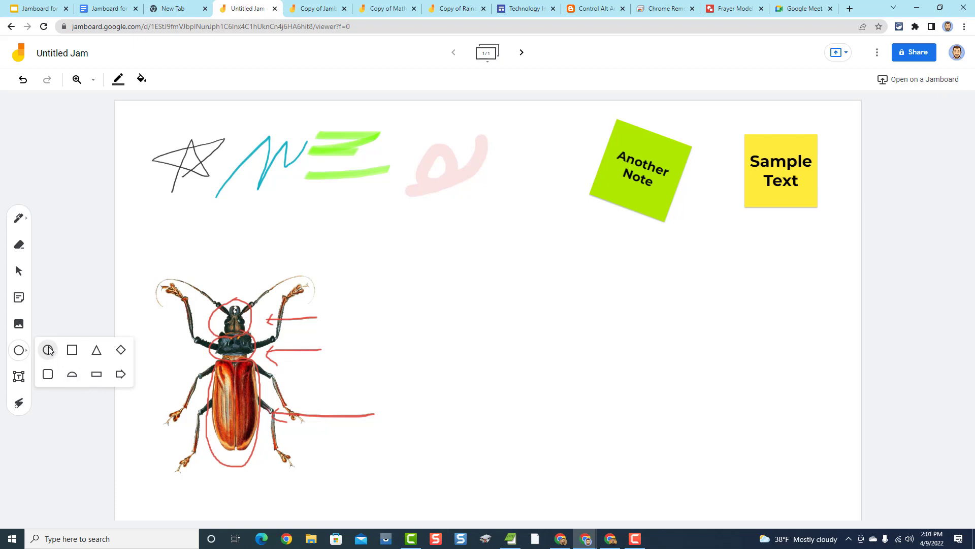
mouse_move(763, 350)
mouse_down()
mouse_move(803, 412)
mouse_move(826, 381)
mouse_up()
click(809, 414)
click(803, 387)
click(625, 408)
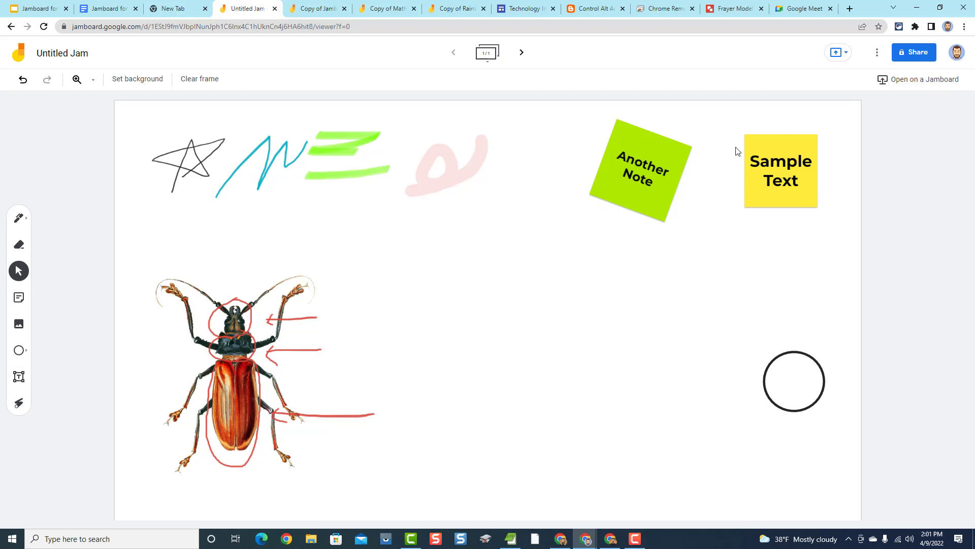
Add a text box reading "Some text" and place it just above the beetle image.
click(19, 377)
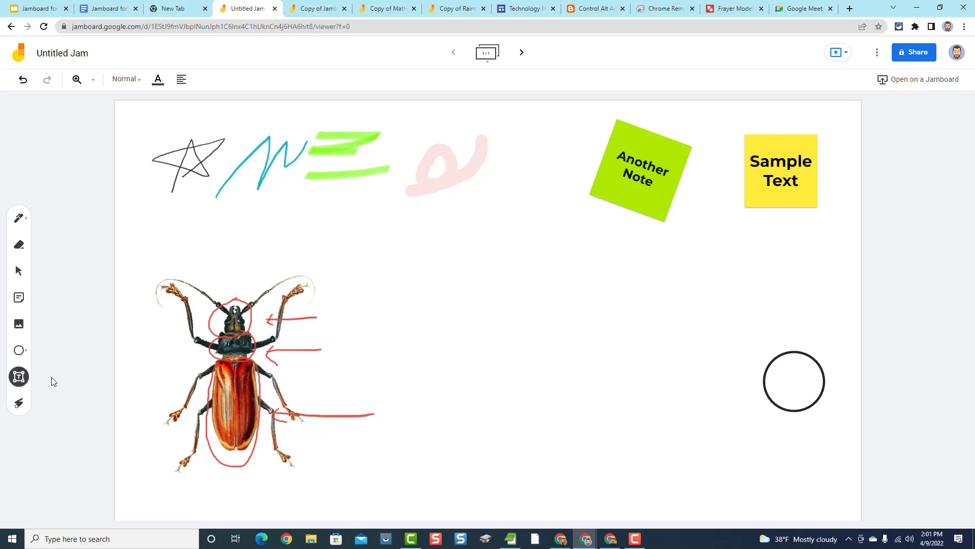
click(430, 298)
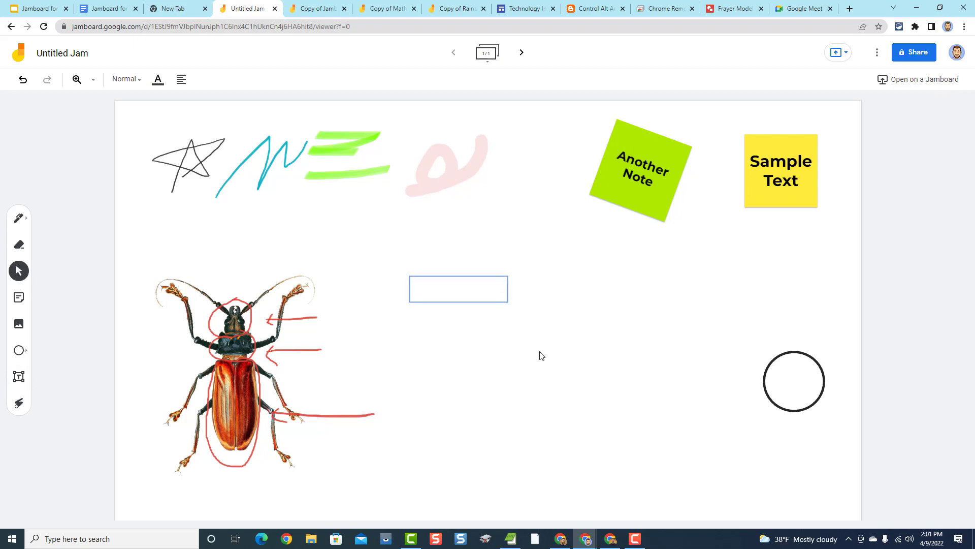
text(Some text)
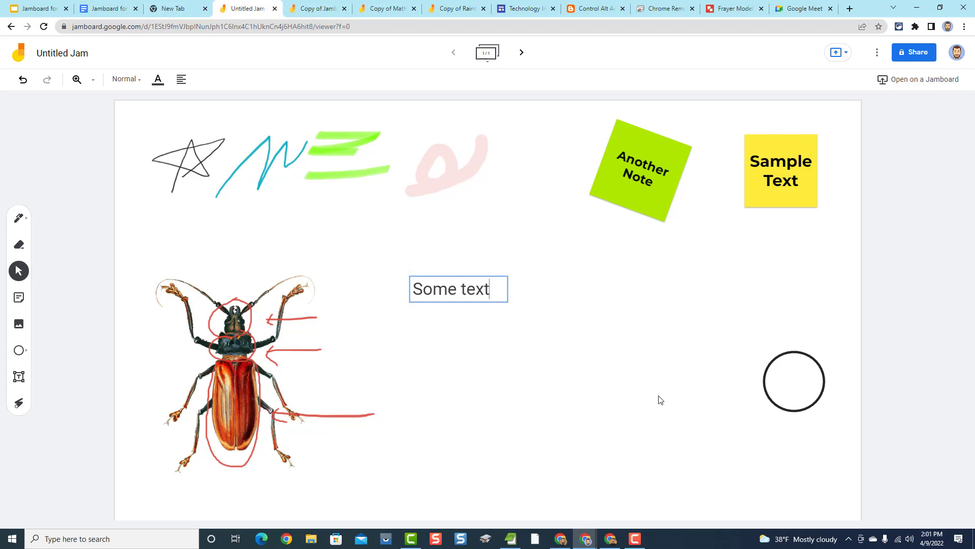
click(490, 304)
click(462, 291)
drag(496, 299, 254, 247)
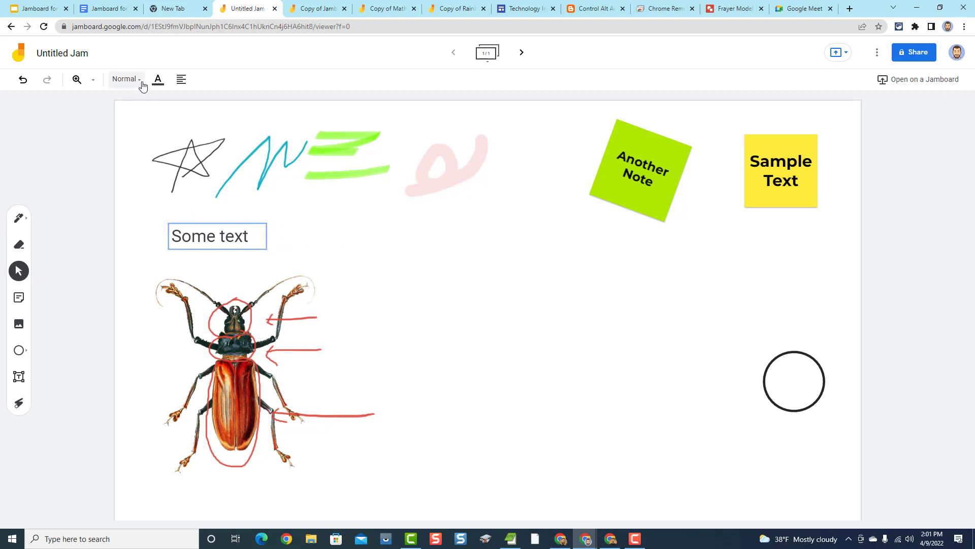
Examine the text style, colour and alignment options for the "Some text" box, leaving it in the Normal style.
click(126, 79)
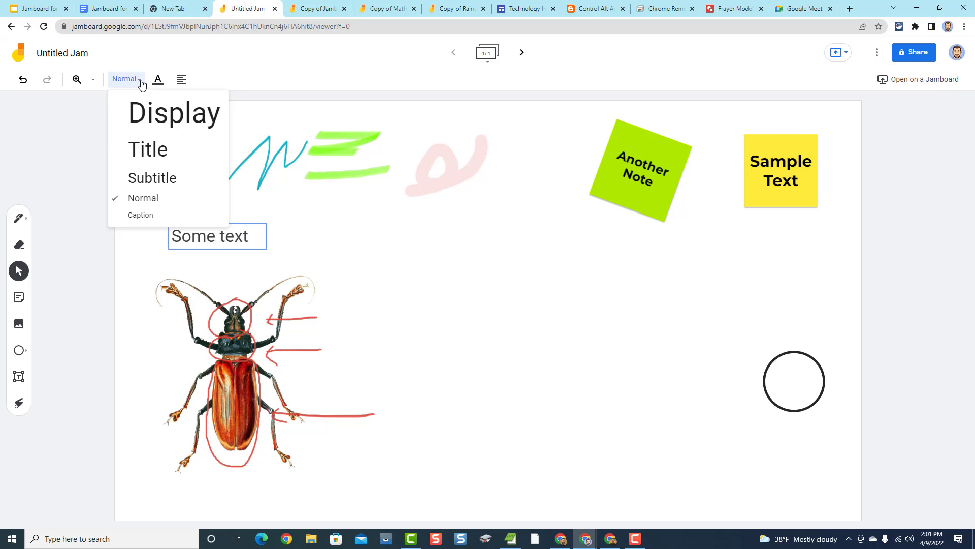
click(261, 243)
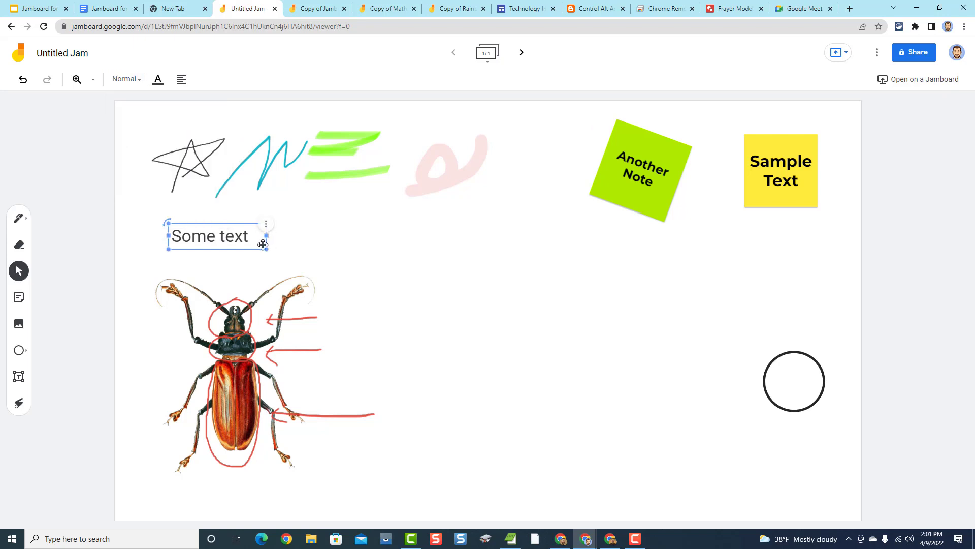
click(157, 84)
click(181, 79)
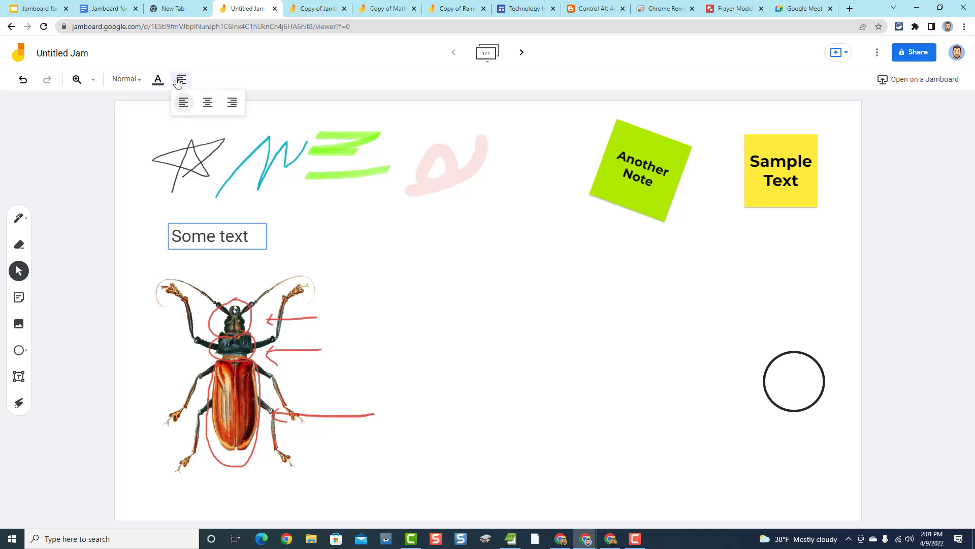
click(139, 83)
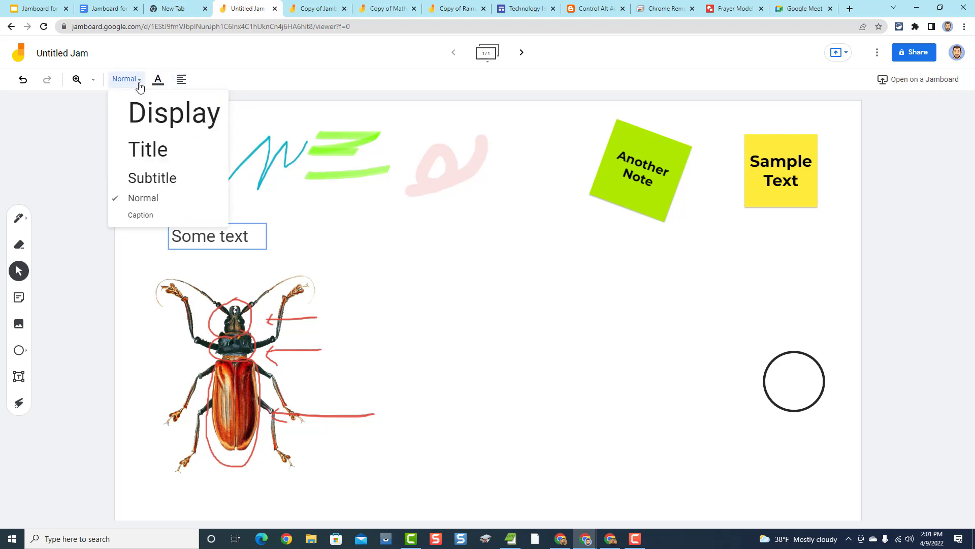
click(343, 255)
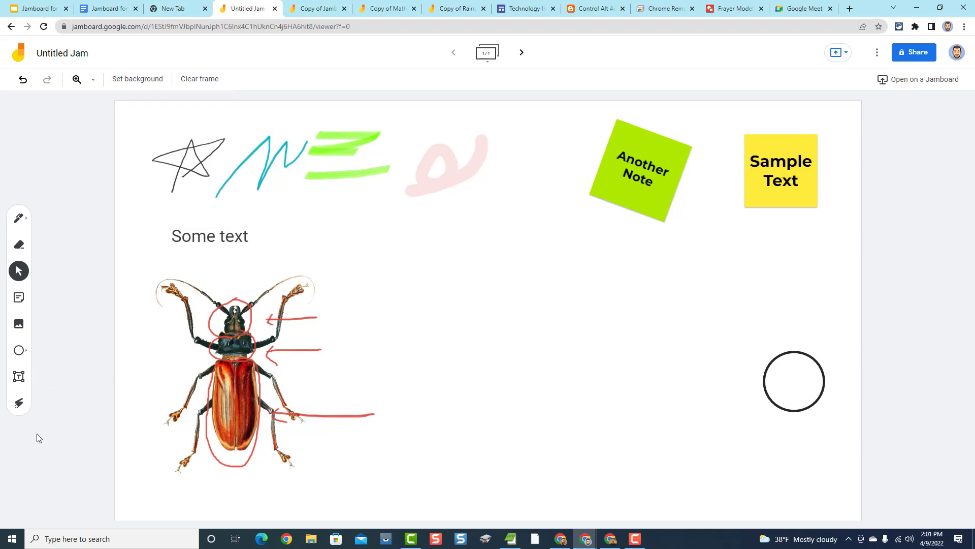
Demonstrate the laser pointer by circling "Some text" and sweeping strokes across the empty area, and return to the drawing tool.
click(18, 403)
mouse_move(195, 258)
mouse_down()
mouse_move(277, 234)
mouse_move(203, 246)
mouse_move(247, 256)
mouse_up()
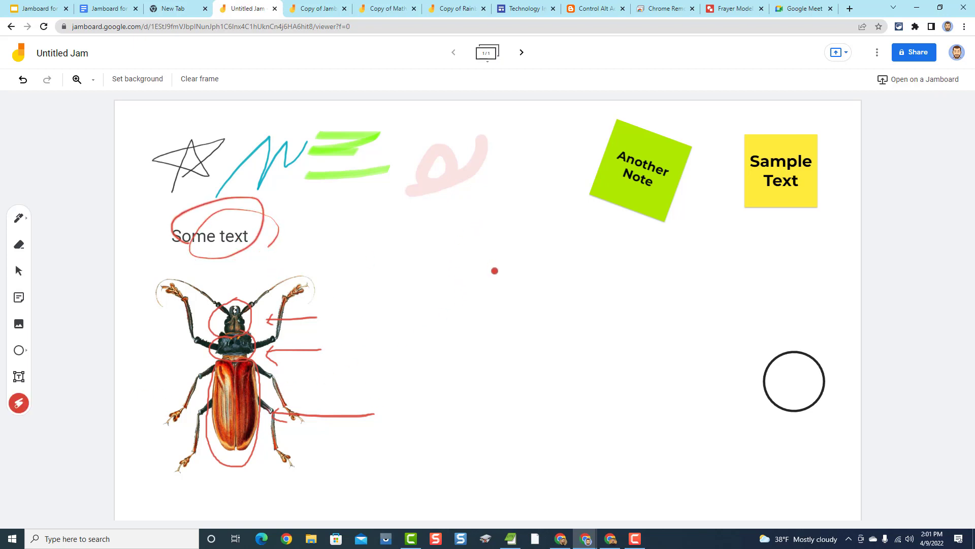
mouse_move(555, 231)
mouse_down()
mouse_move(599, 98)
mouse_move(717, 303)
mouse_up()
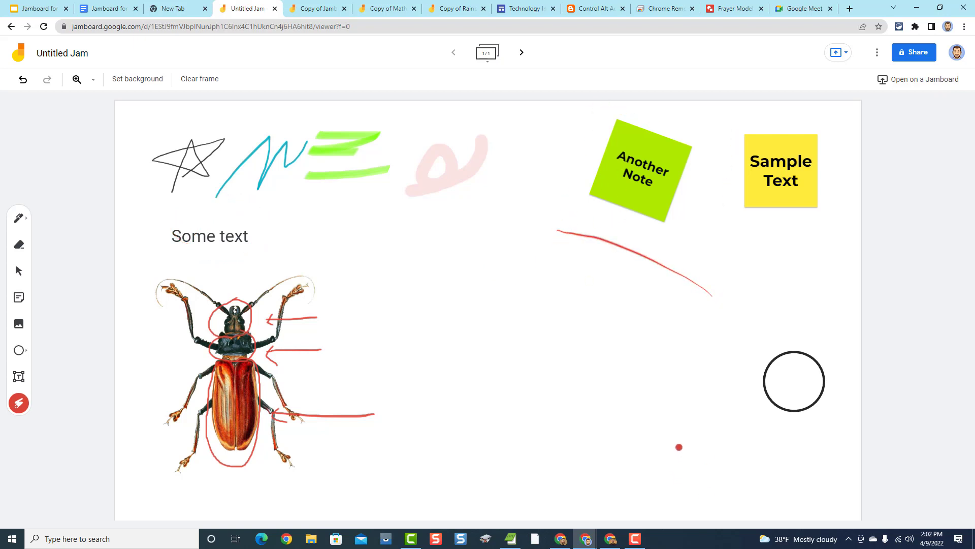
mouse_move(404, 295)
mouse_down()
mouse_move(633, 298)
mouse_move(602, 373)
mouse_move(538, 441)
mouse_up()
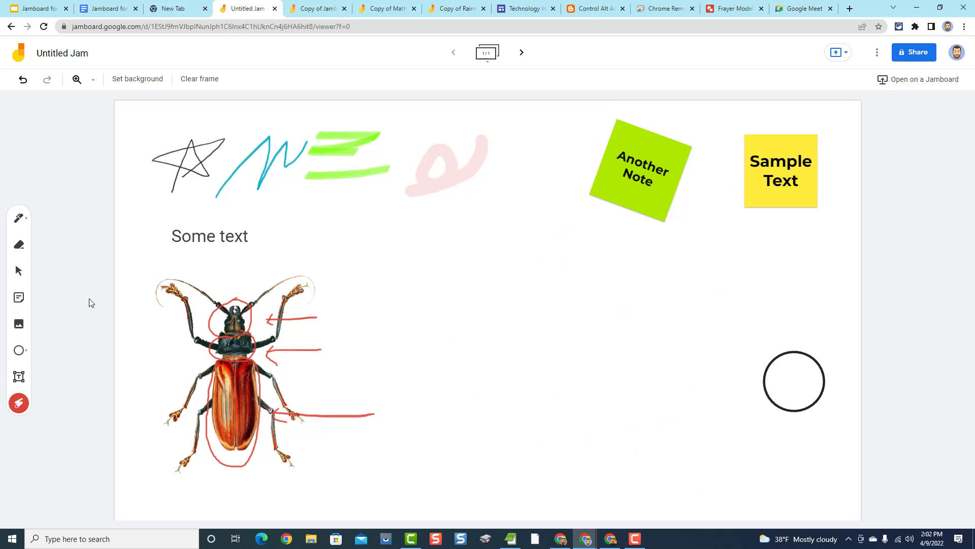
click(18, 221)
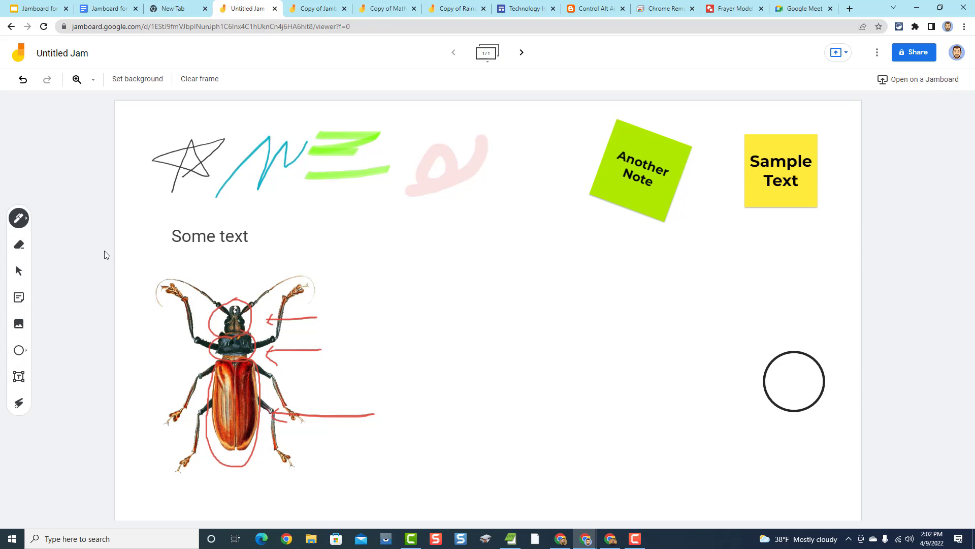
Switch to the Jamboard presentation and advance from the Toolbar slide to the More Frames slide on expanding the frame bar.
click(38, 8)
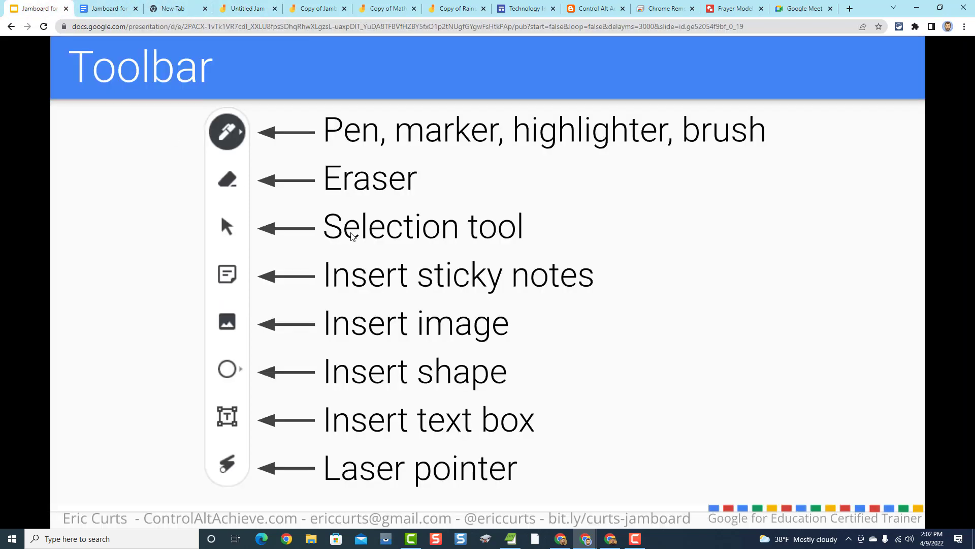
click(679, 325)
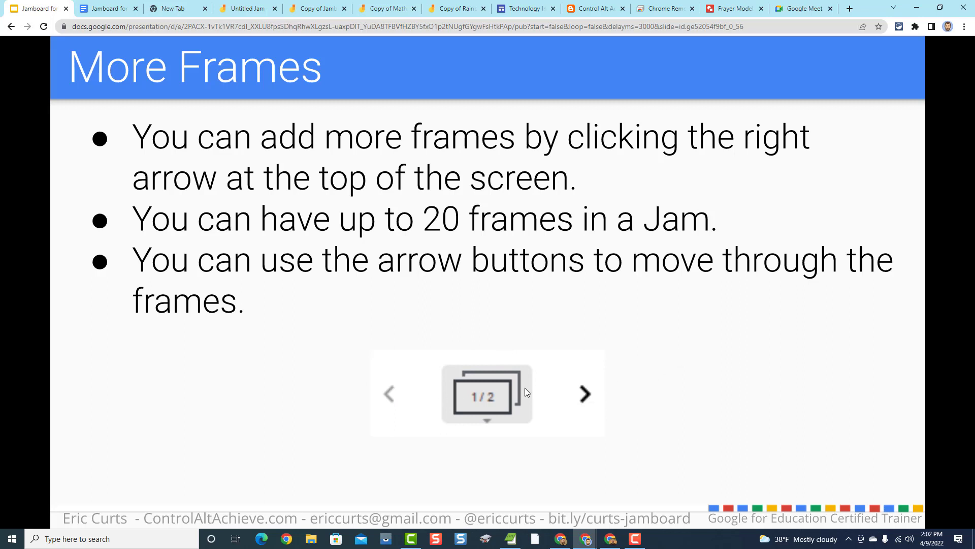
click(683, 373)
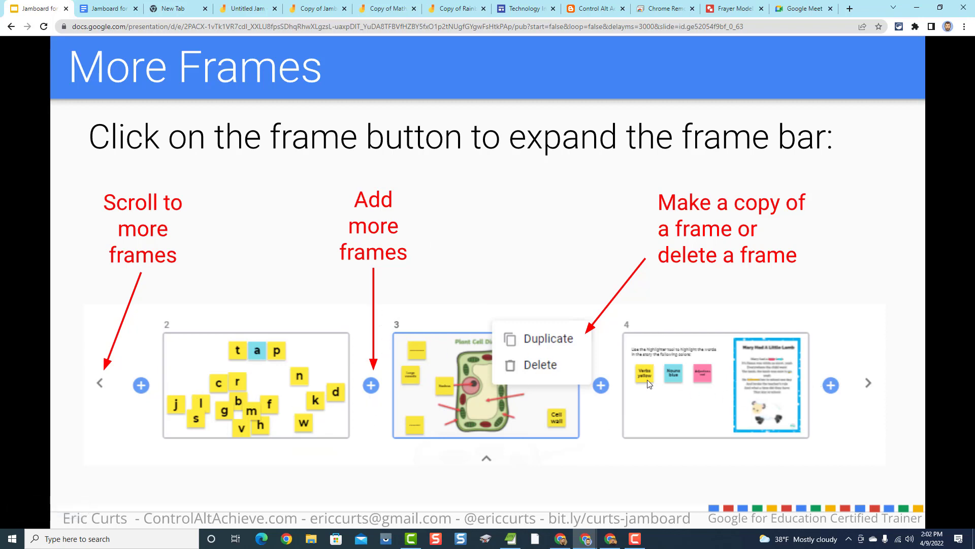
Return to the Untitled Jam, add two blank frames after the first one, and expand the frame bar.
click(247, 8)
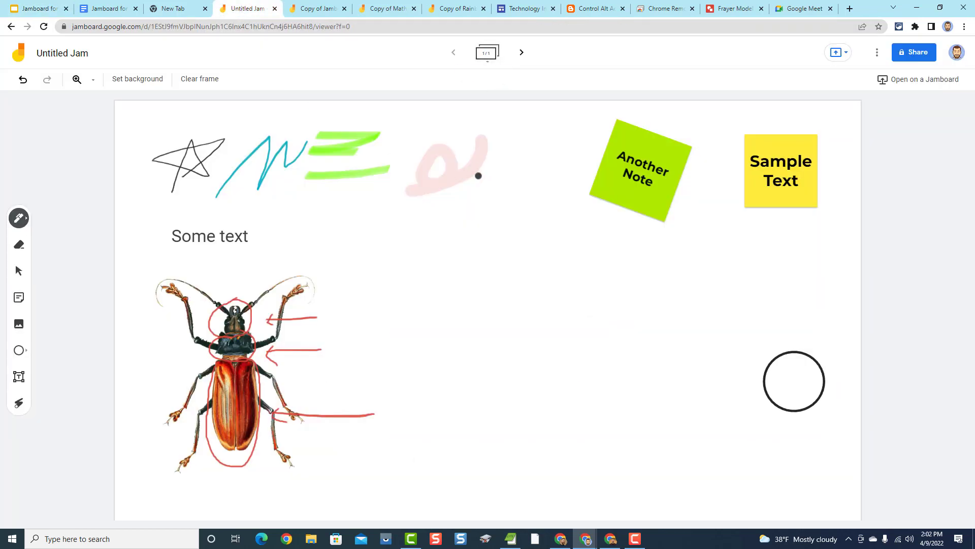
click(520, 55)
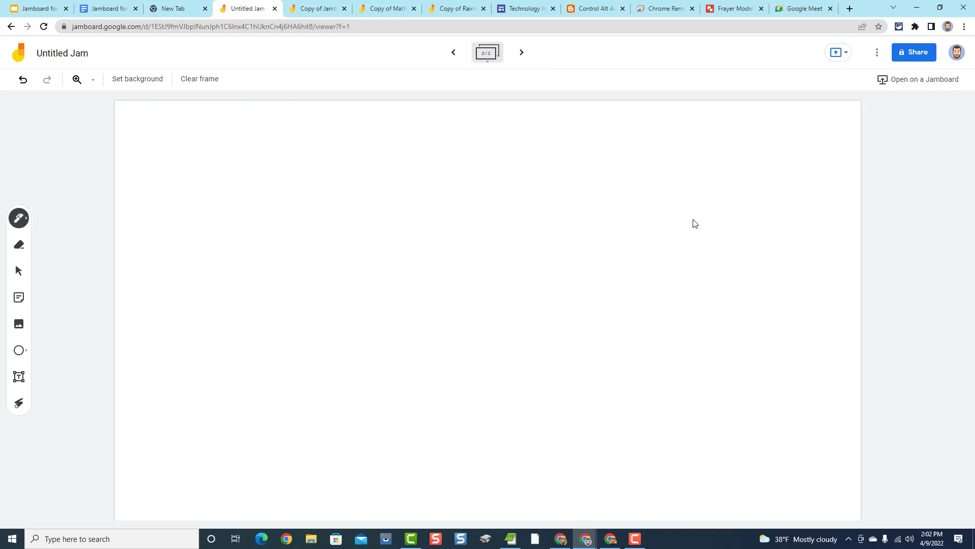
click(521, 54)
click(493, 55)
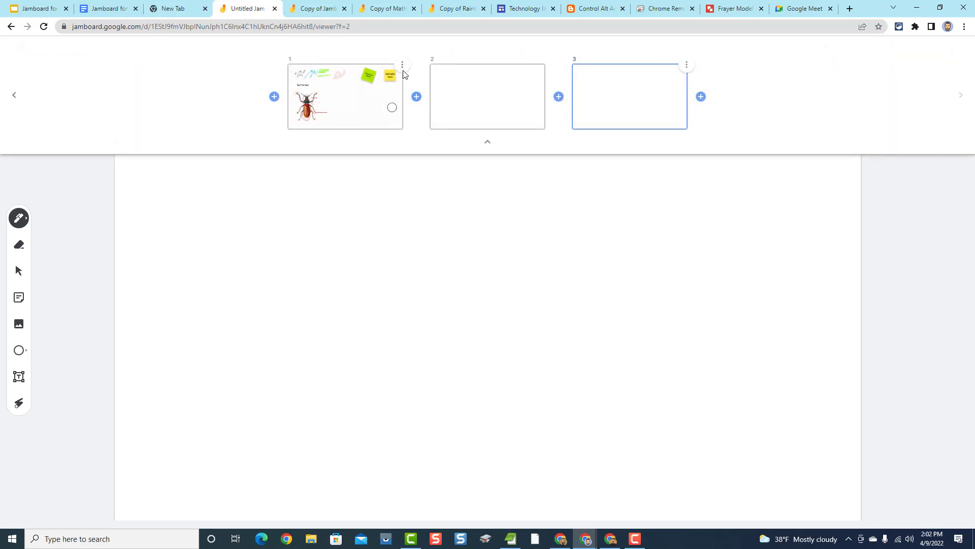
Move between the first and second frames using the thumbnails, return to the first frame and collapse the frame bar.
click(404, 74)
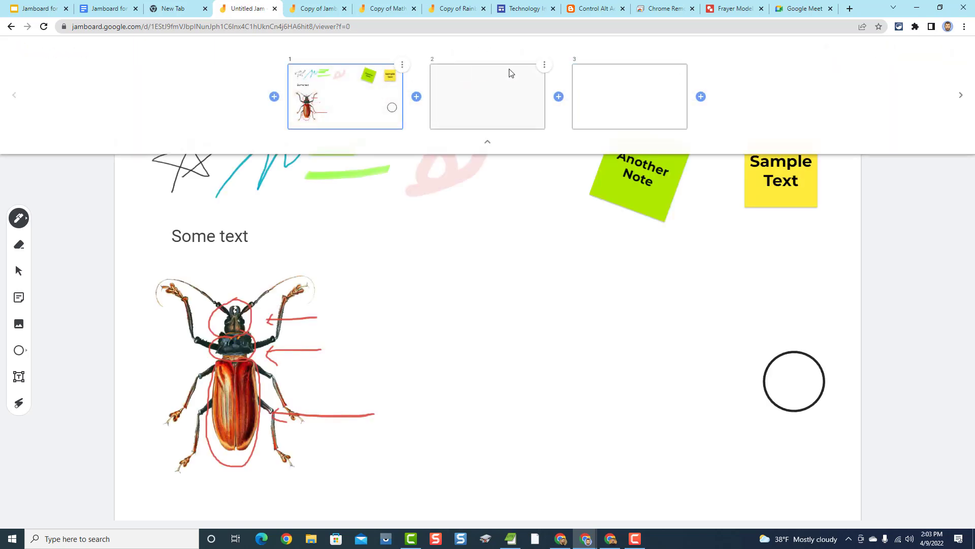
click(544, 65)
click(467, 117)
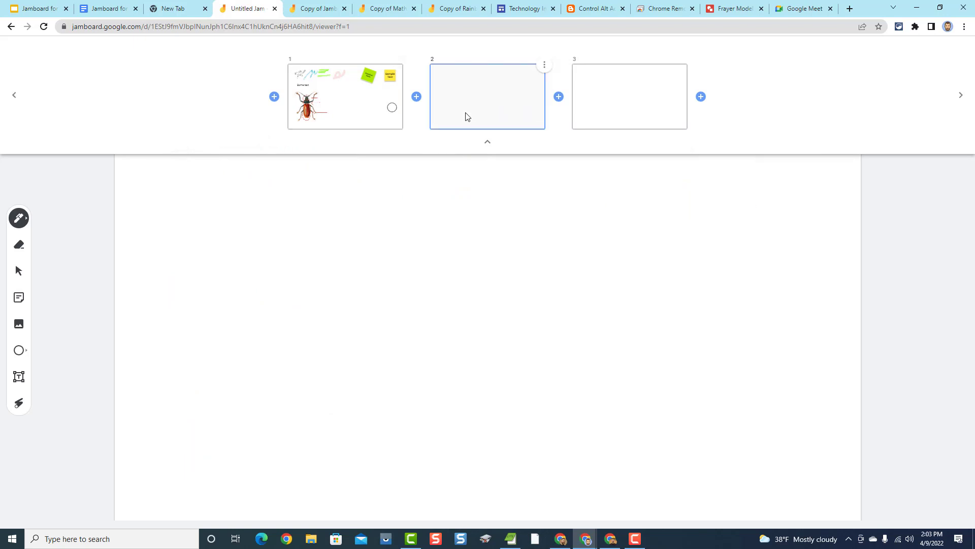
click(366, 111)
click(489, 145)
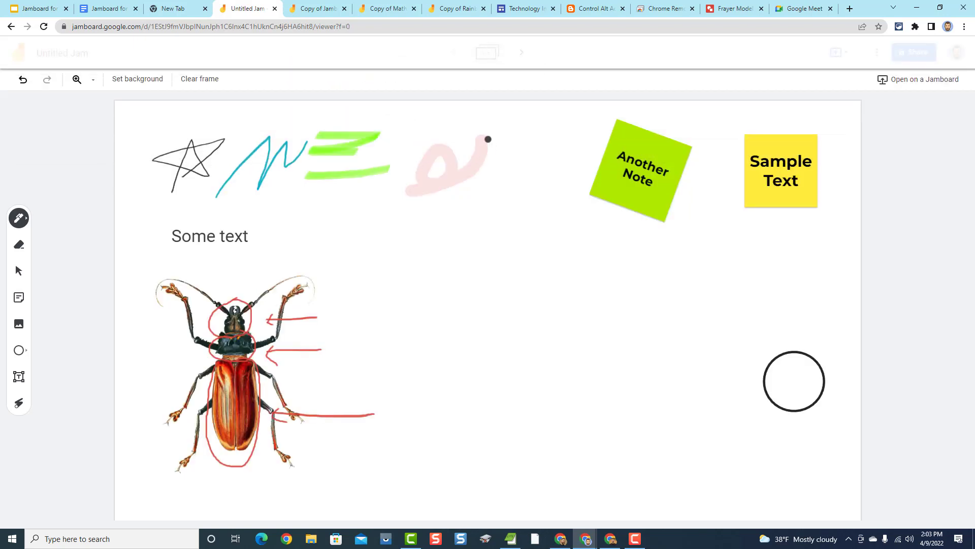
Switch to the Jamboard presentation, advance to the Change Background slide, and return to the Untitled Jam.
click(34, 9)
click(309, 203)
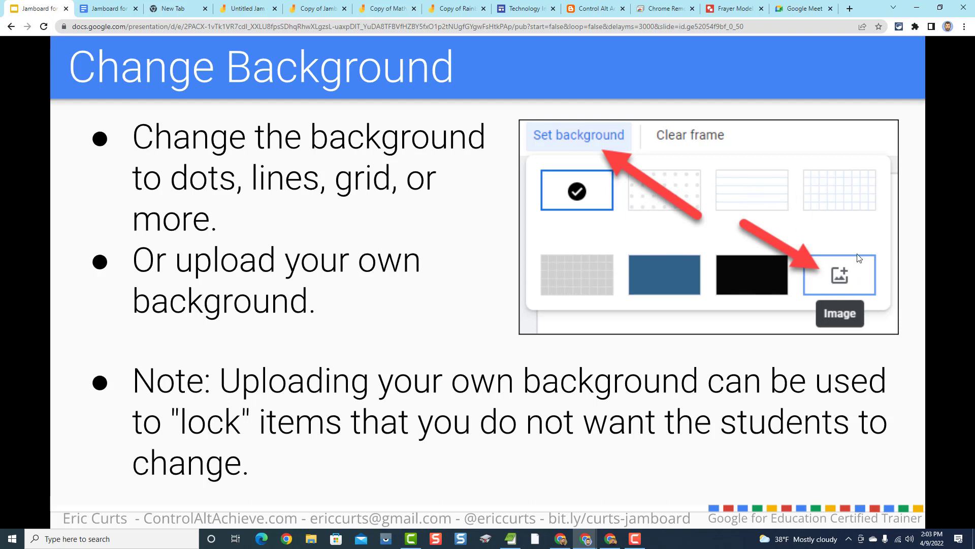
click(250, 9)
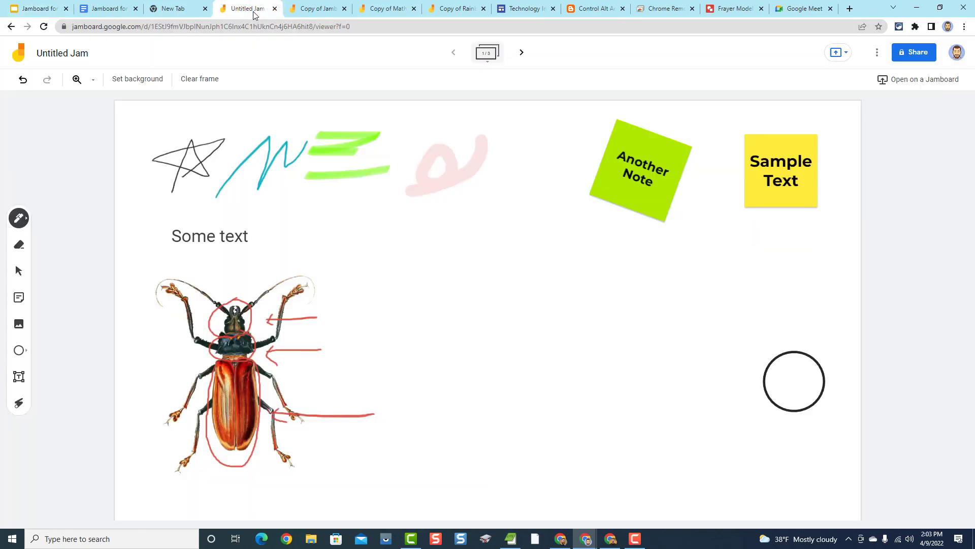
Try the dotted, lined, grid and blue backgrounds on the first frame, and restore the plain white background.
click(131, 83)
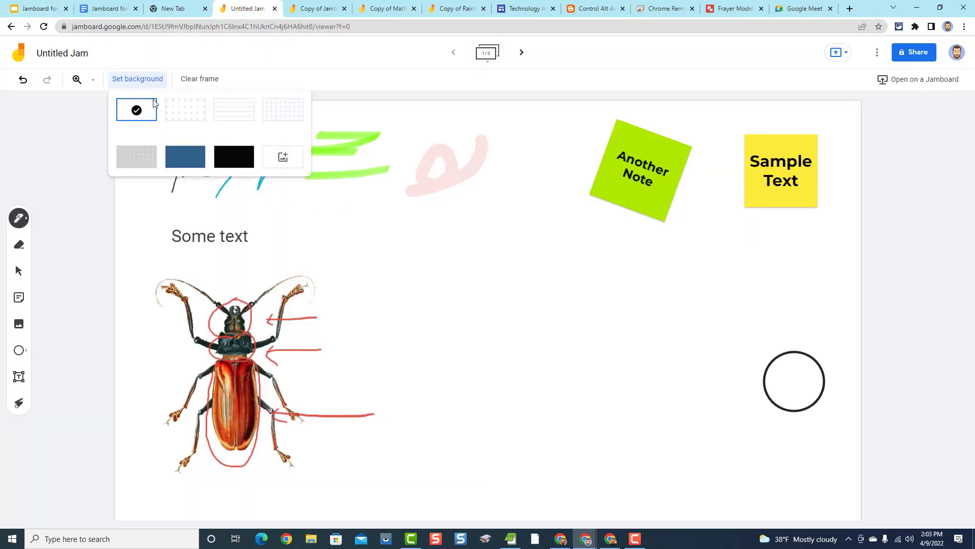
click(172, 112)
click(138, 80)
click(221, 105)
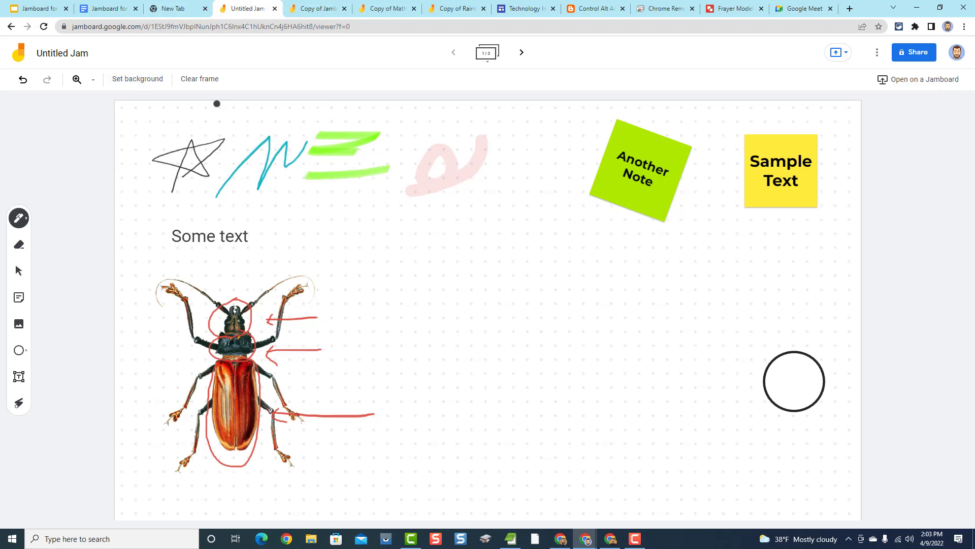
click(136, 80)
click(272, 118)
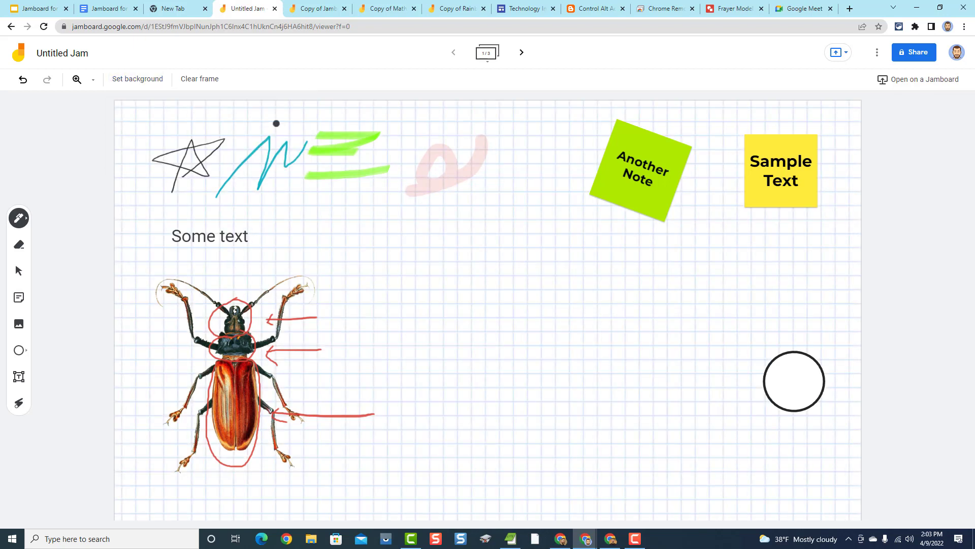
click(140, 80)
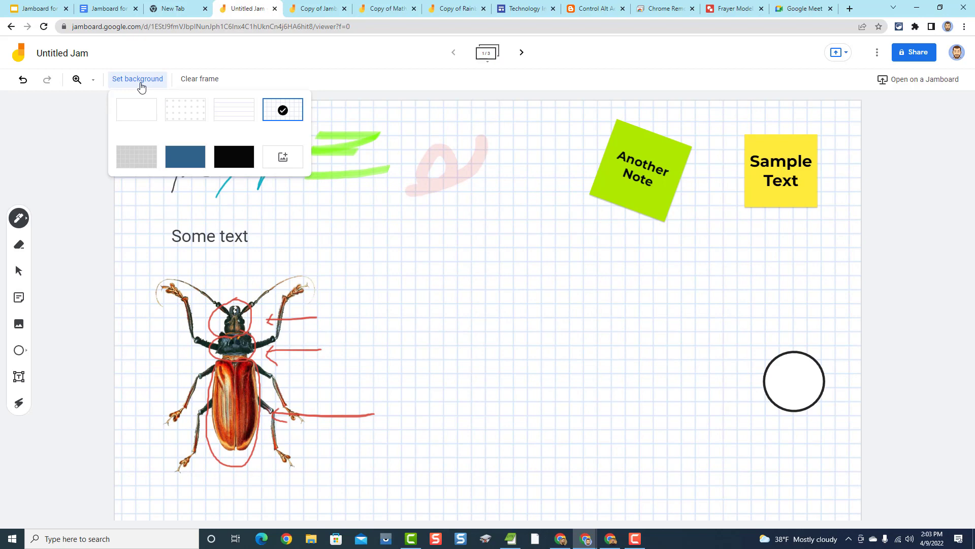
click(185, 154)
click(137, 78)
click(141, 108)
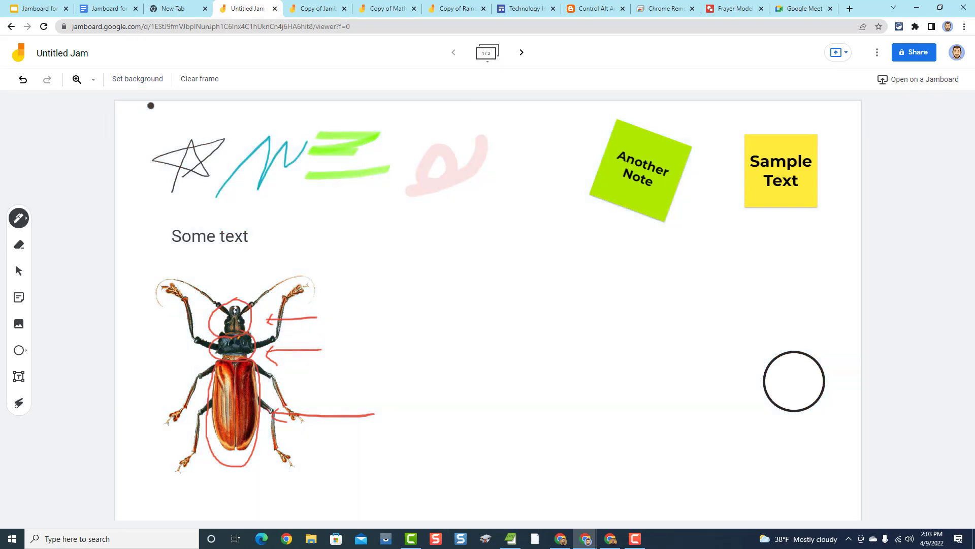
Go to the second frame and examine its background choices, including the custom image option, without changing the background.
click(521, 54)
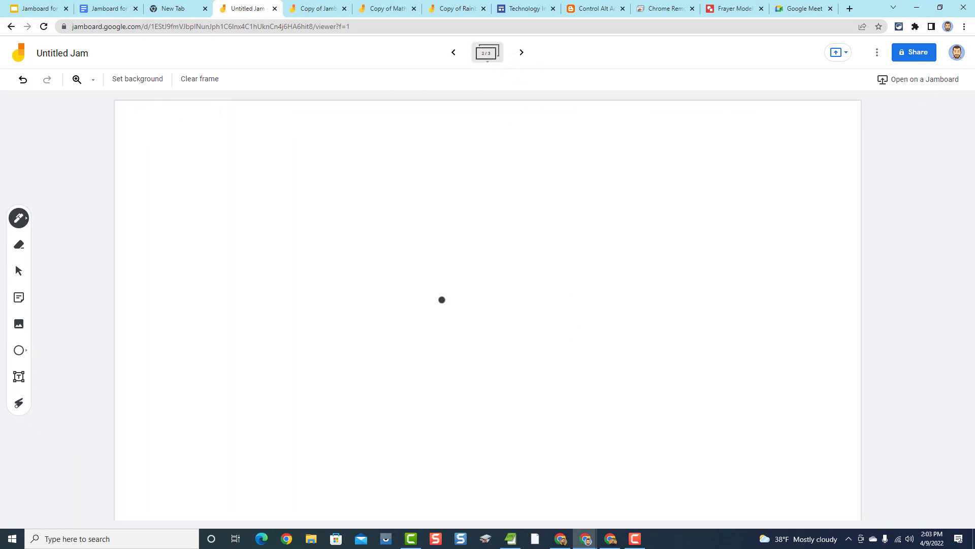
click(151, 81)
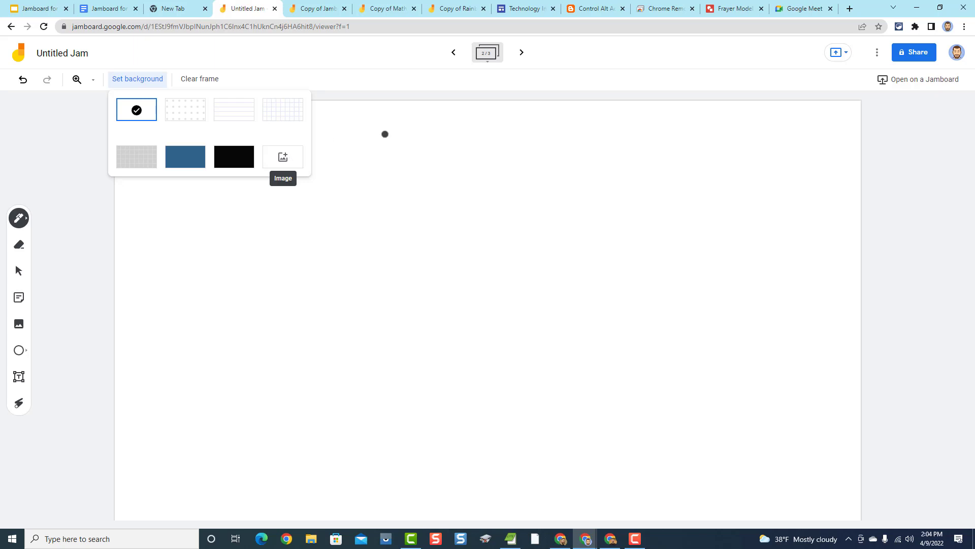
click(547, 163)
Switch to the Frayer Model drawing in Google Drawings and examine the shapes available for insertion.
click(745, 10)
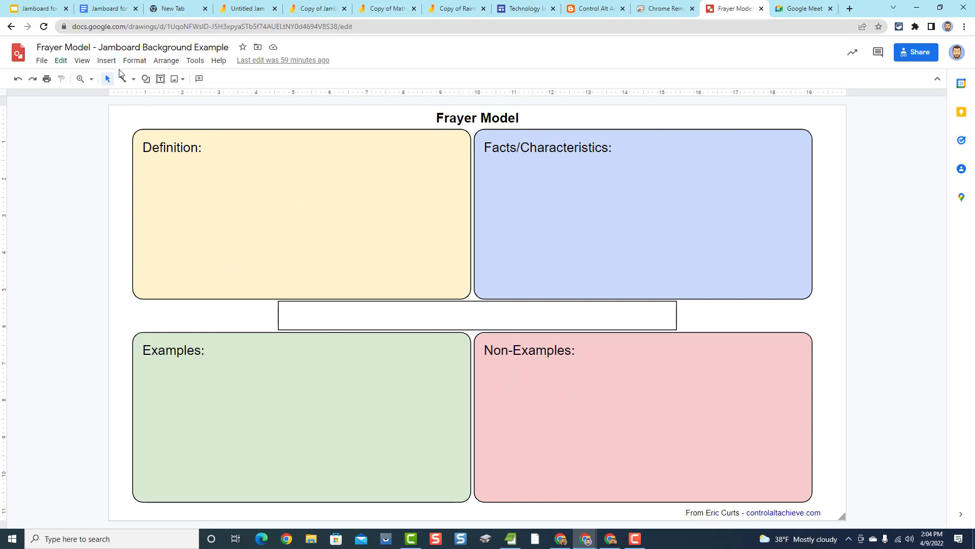
click(106, 60)
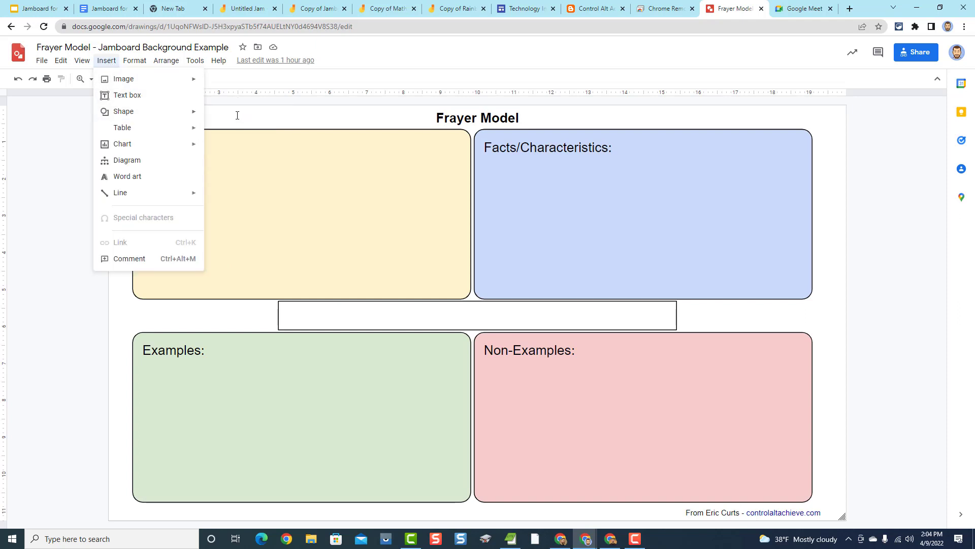
mouse_move(196, 113)
mouse_move(236, 115)
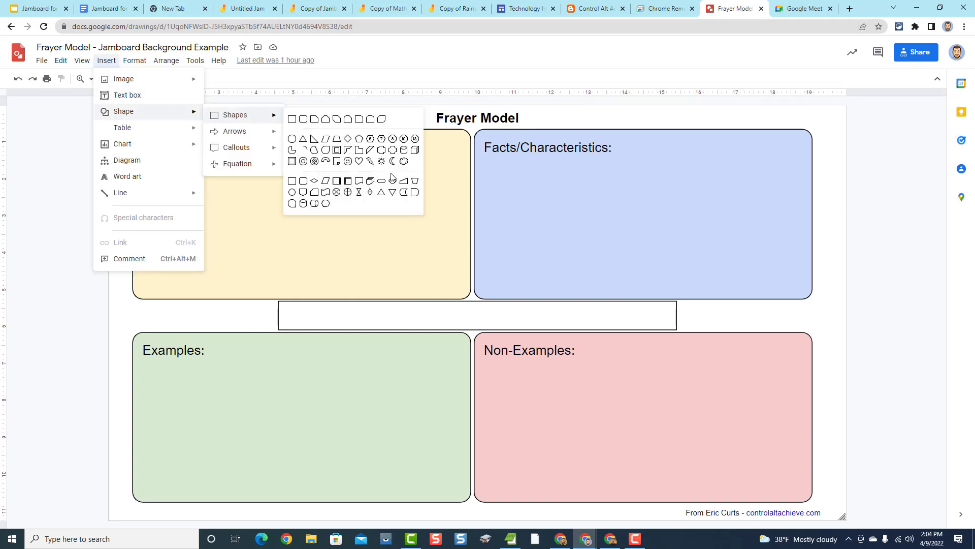
click(890, 346)
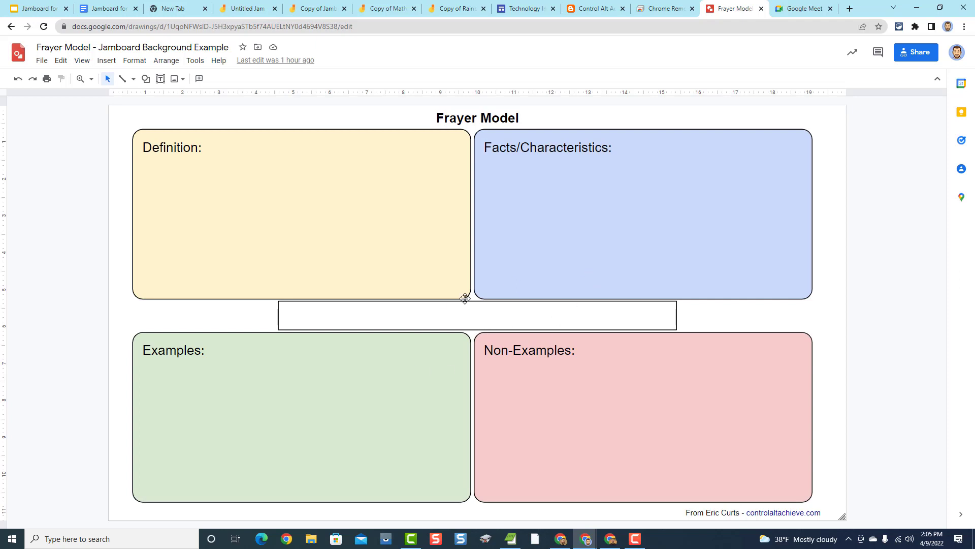
Download the Frayer Model drawing as a PNG image.
click(42, 62)
mouse_move(117, 182)
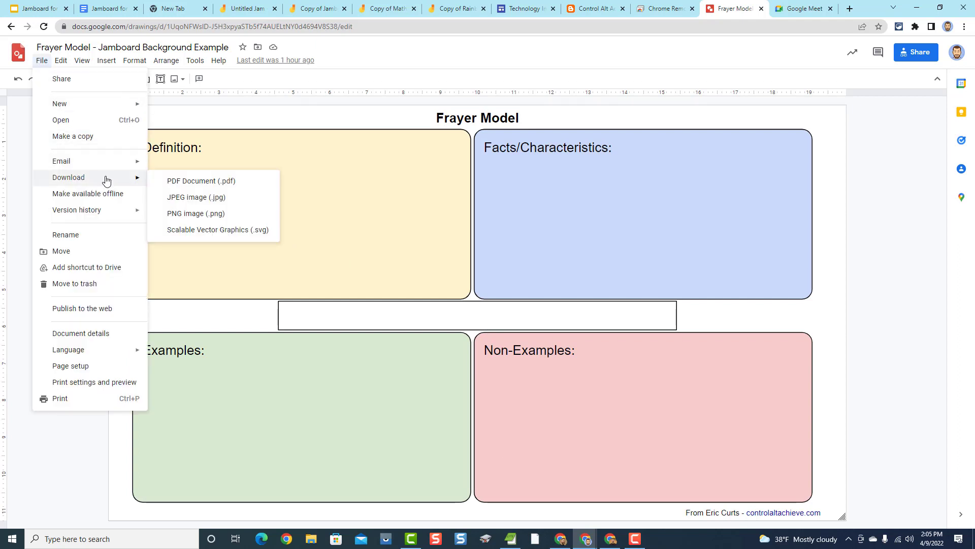
click(218, 217)
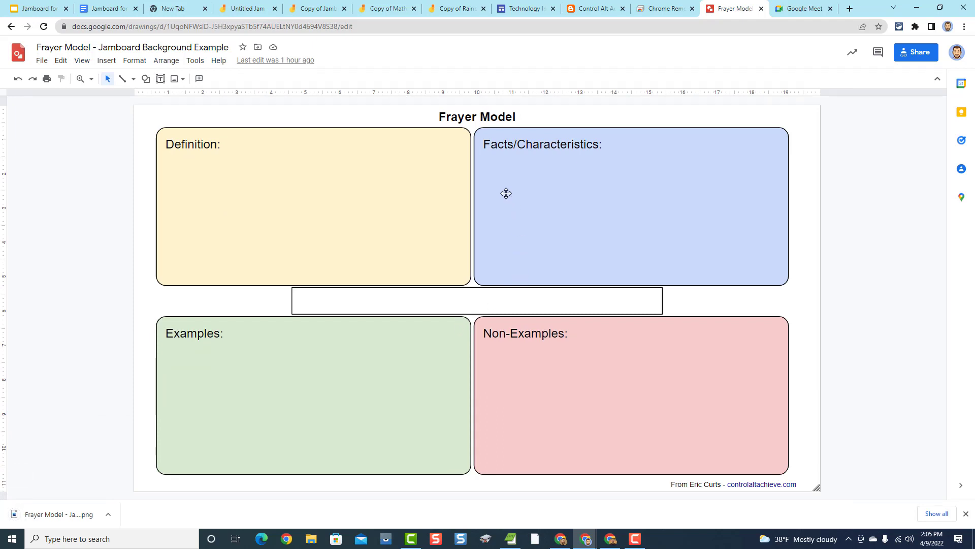
Return to the Untitled Jam and start choosing a custom image as the second frame's background.
click(248, 9)
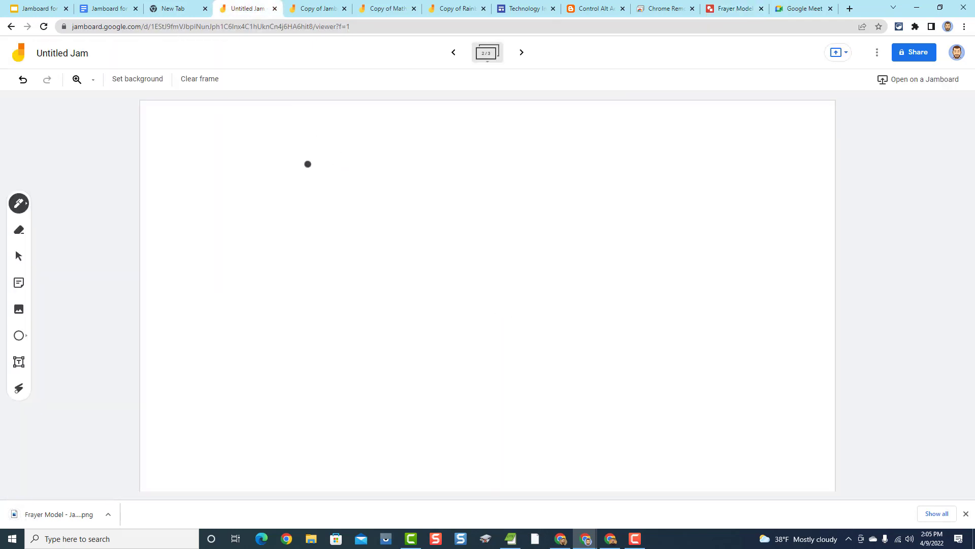
click(151, 81)
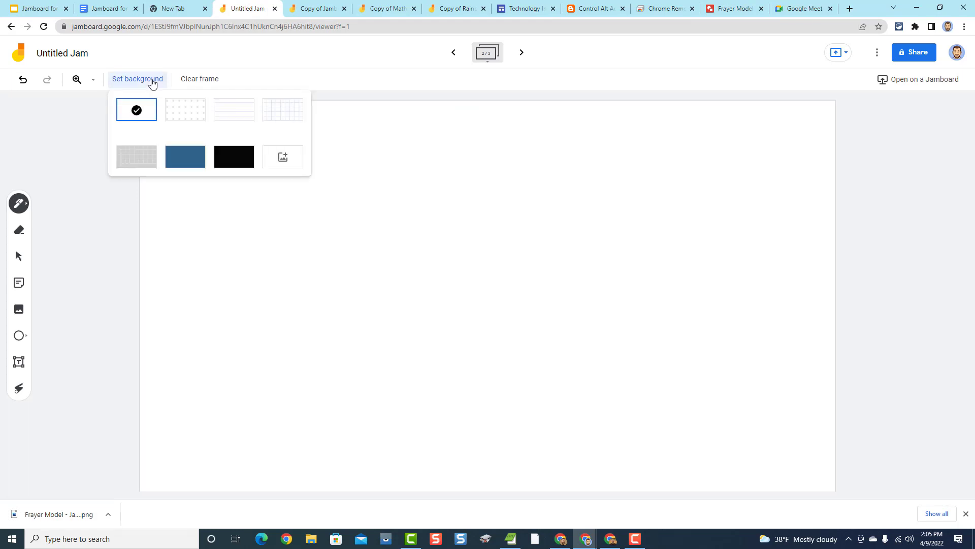
click(276, 158)
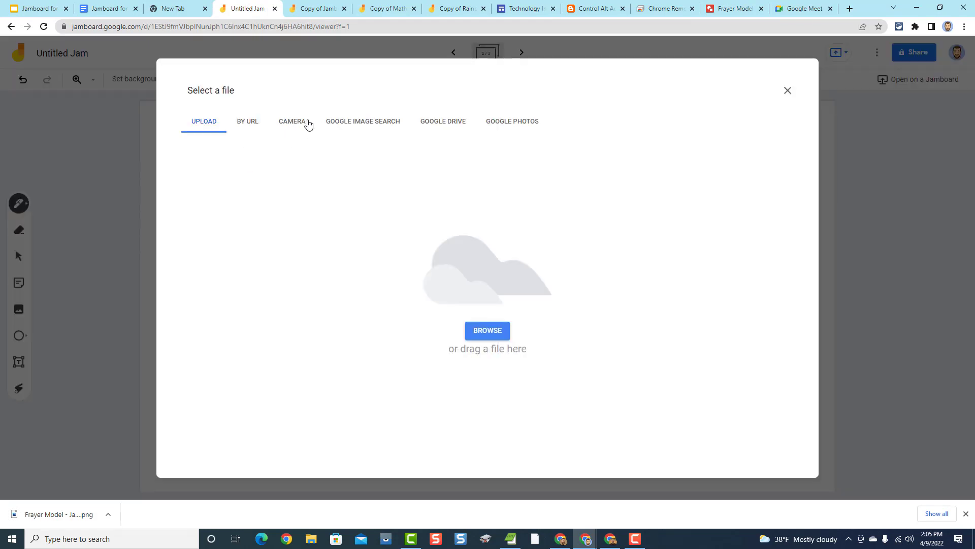
Search Google Images for "frayer model" and browse the results.
click(369, 125)
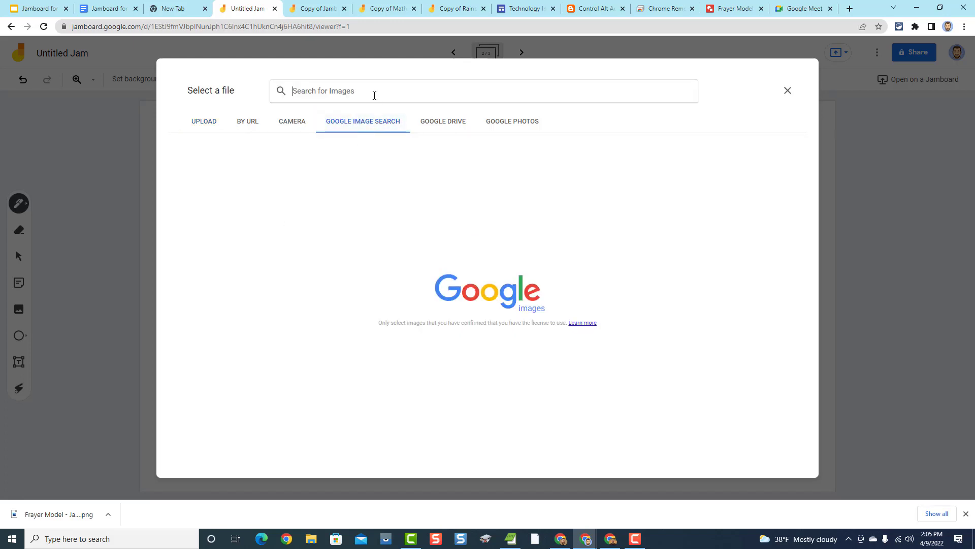
text(frayer)
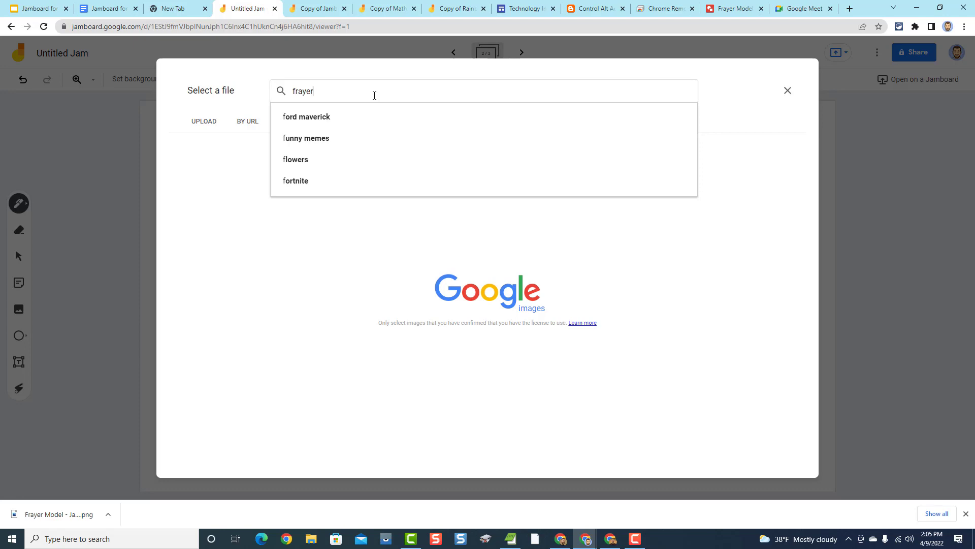
text( model)
key(Return)
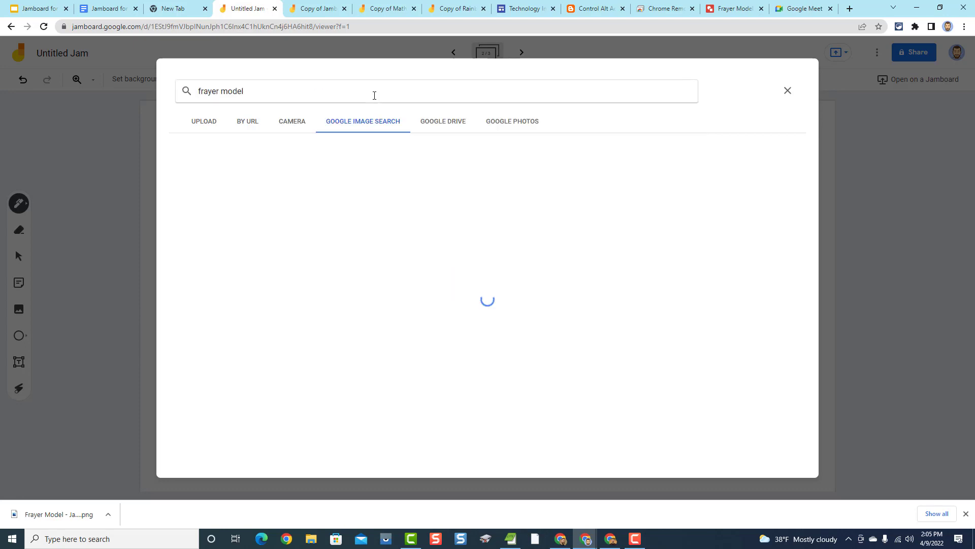
scroll(511, 212, down, 3)
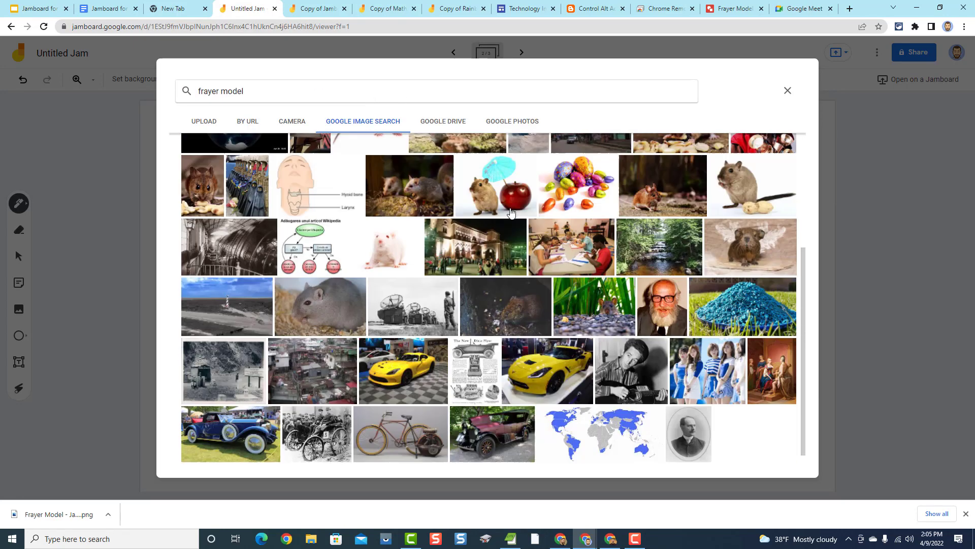
scroll(511, 212, up, 3)
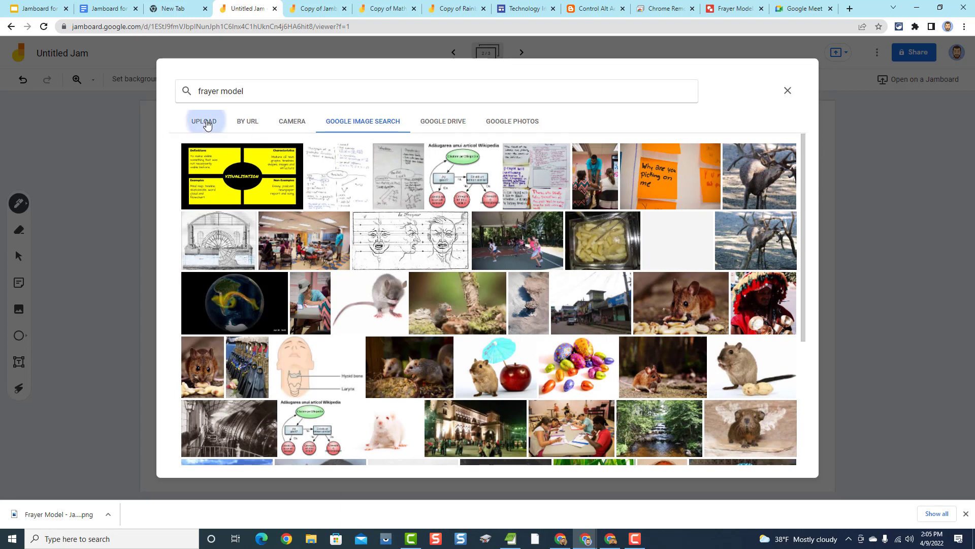
Upload "Frayer Model - Jamboard Background Example.png" from the Downloads folder as the second frame's background.
click(206, 121)
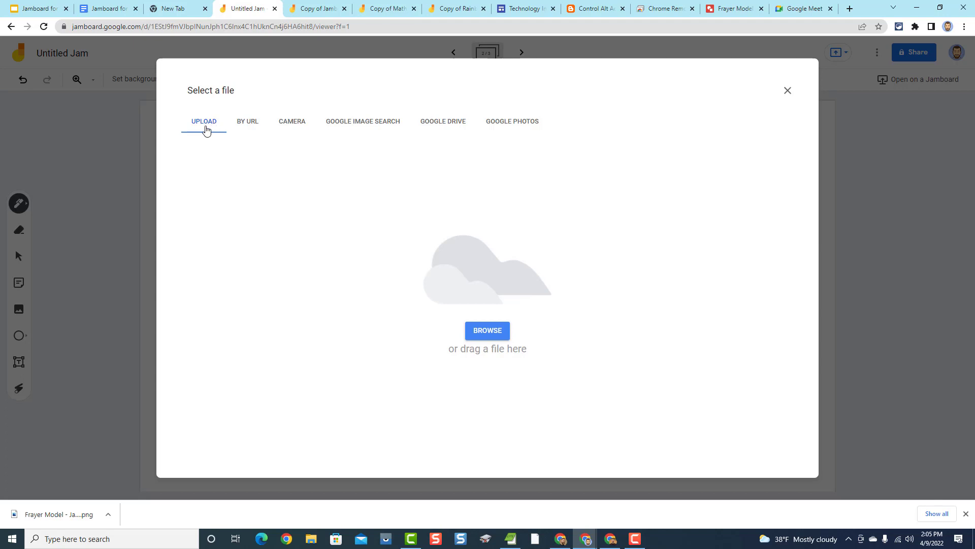
click(488, 332)
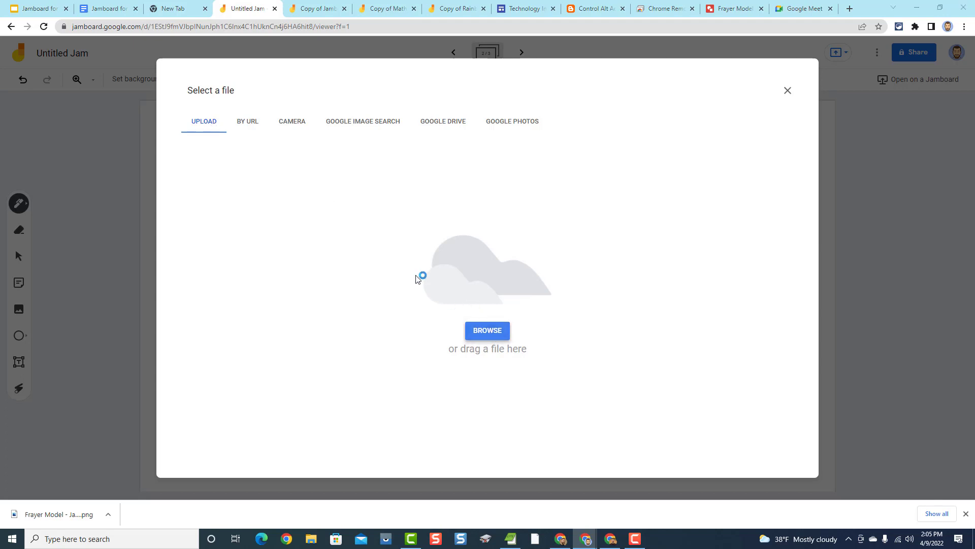
click(224, 155)
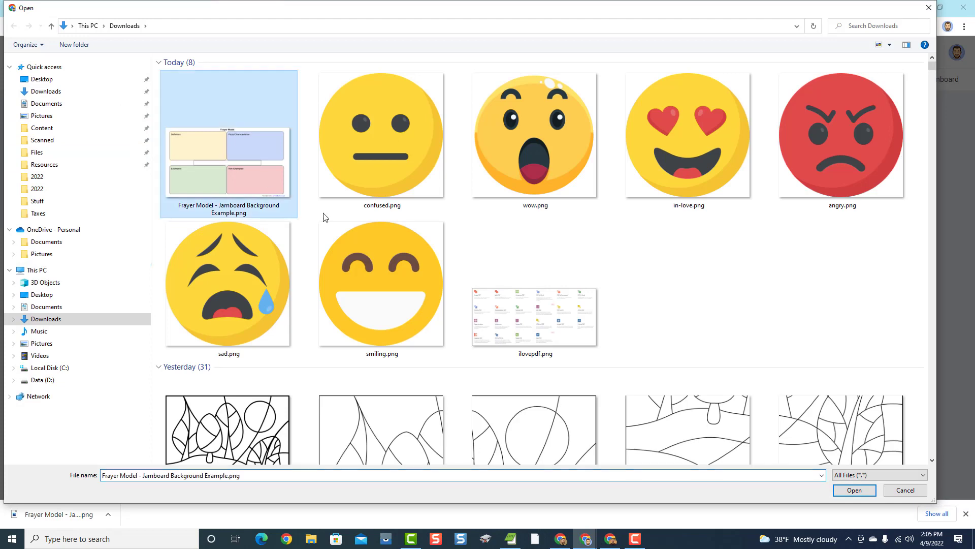
click(839, 490)
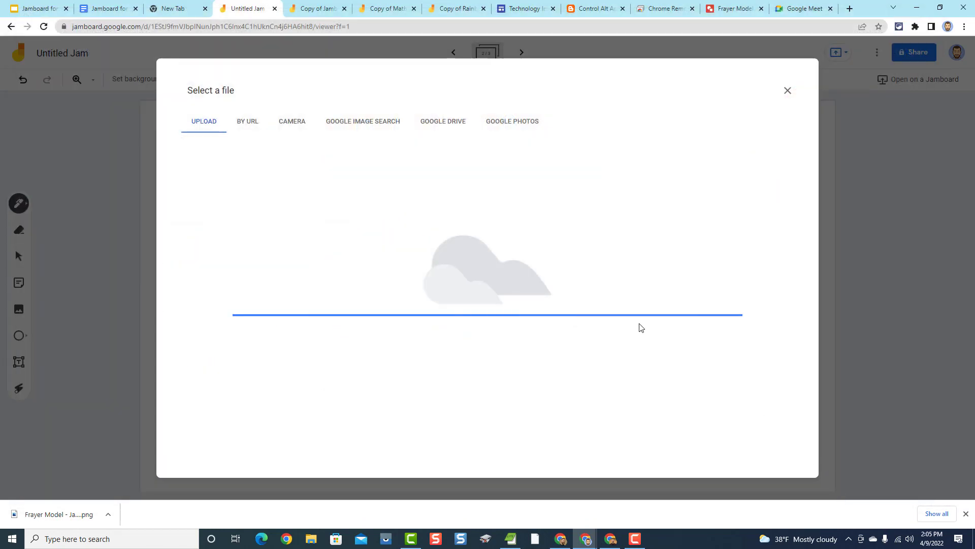
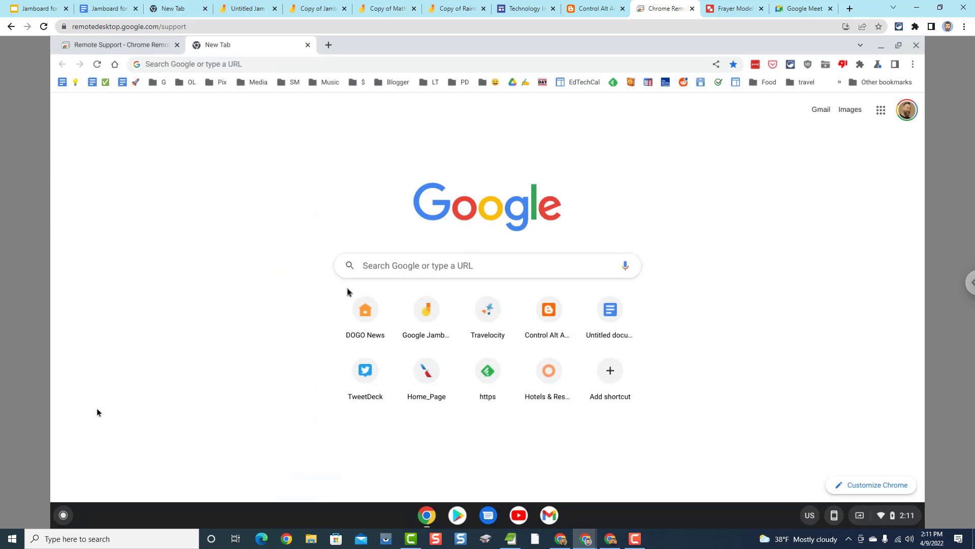
Find the Jamboard web app among the remote Chromebook's installed apps and launch it.
key(super)
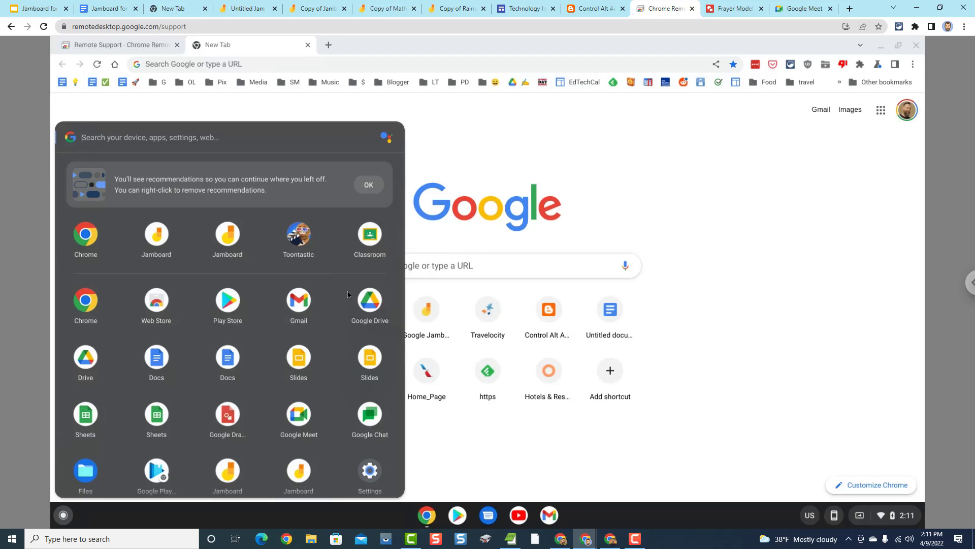
scroll(238, 317, down, 3)
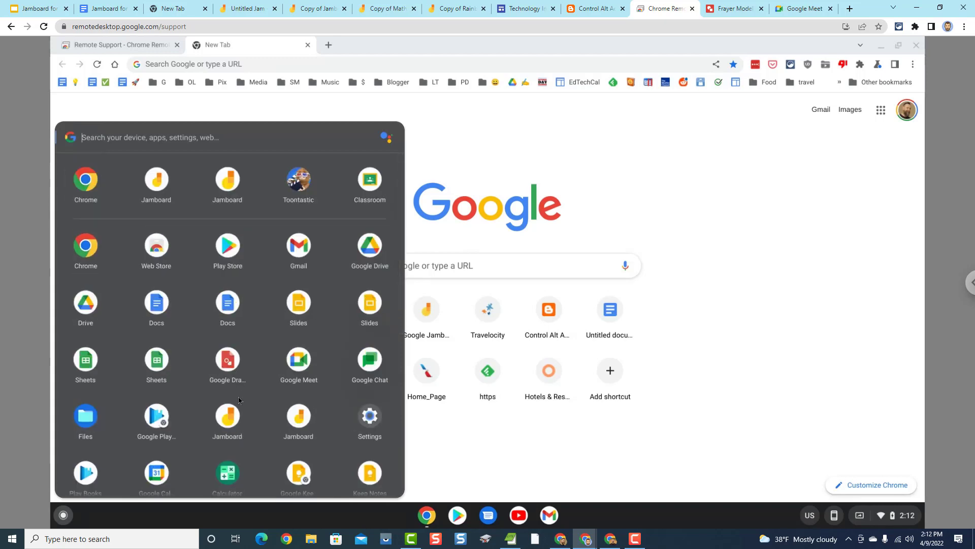
scroll(233, 369, down, 2)
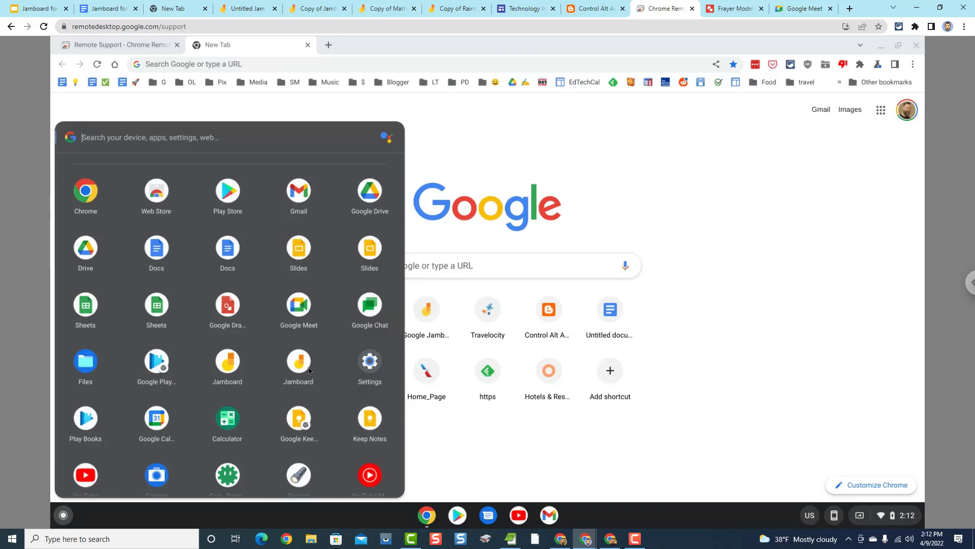
click(229, 362)
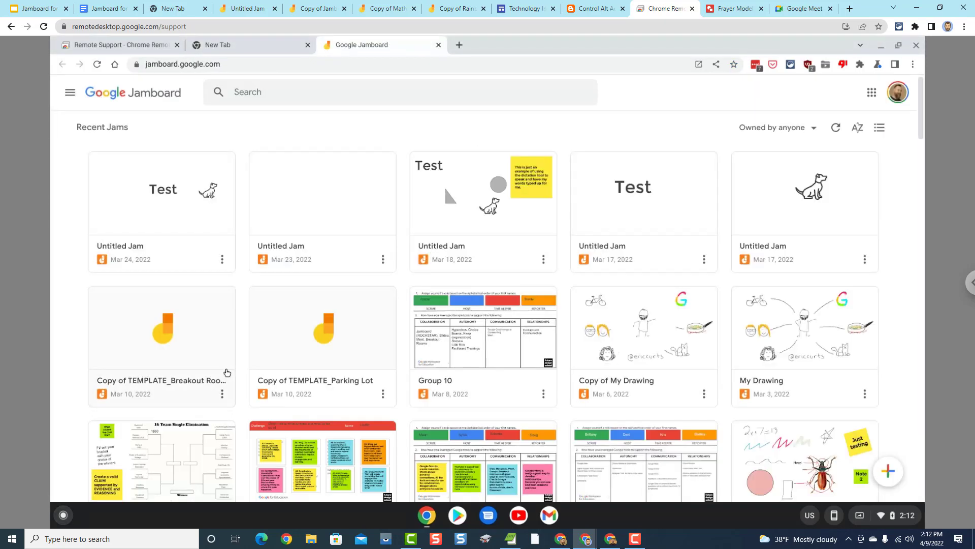
Launch the Jamboard mobile app from the Chromebook's installed apps and create a new Jam.
scroll(228, 358, down, 10)
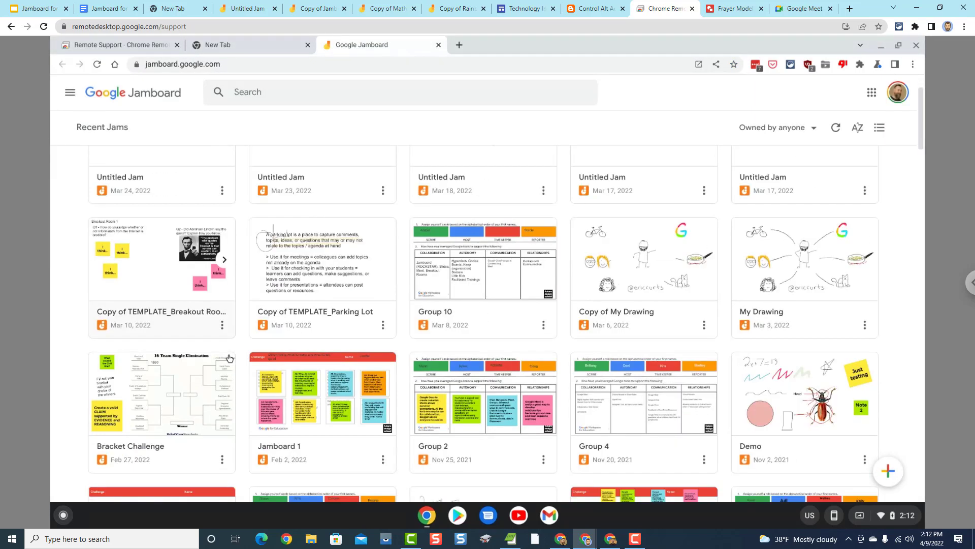
scroll(229, 355, down, 5)
scroll(229, 355, up, 15)
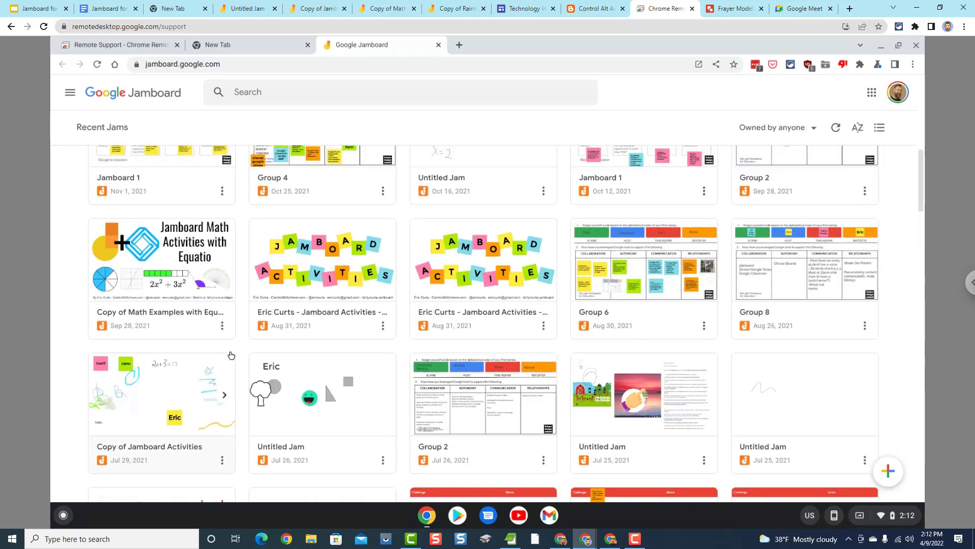
click(63, 514)
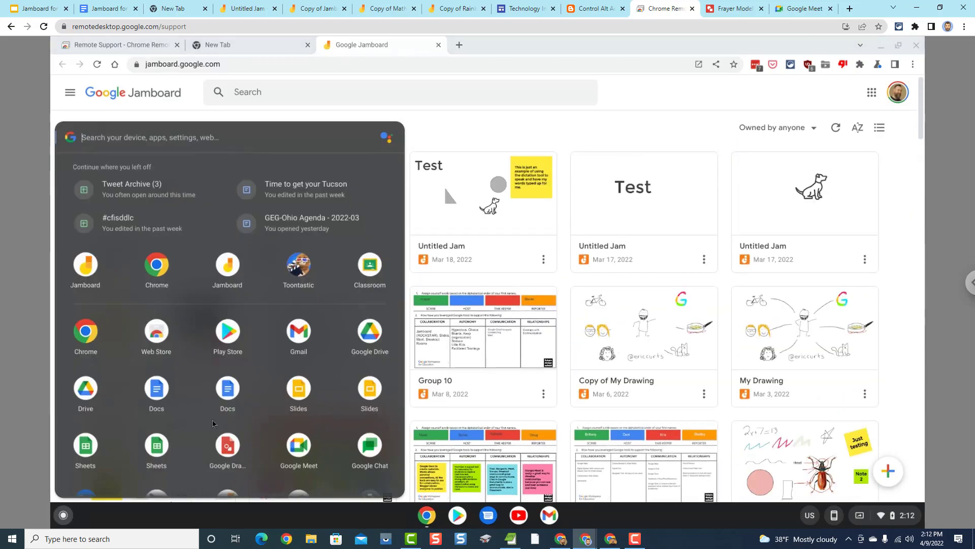
scroll(247, 397, down, 2)
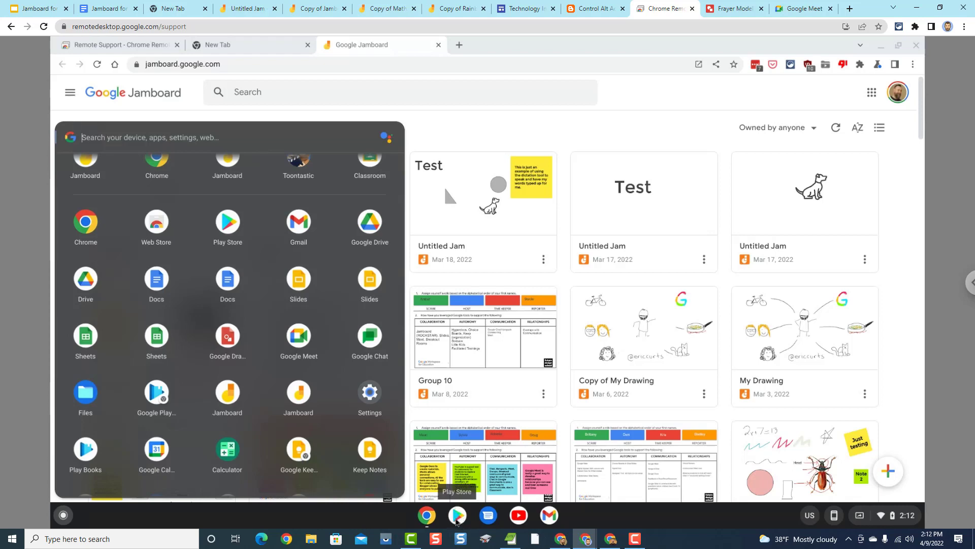
click(298, 399)
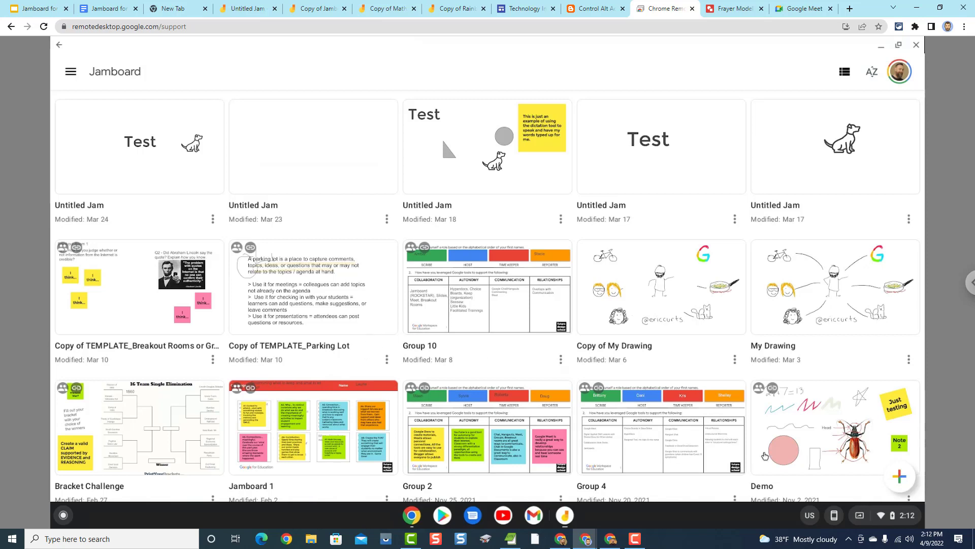
click(900, 477)
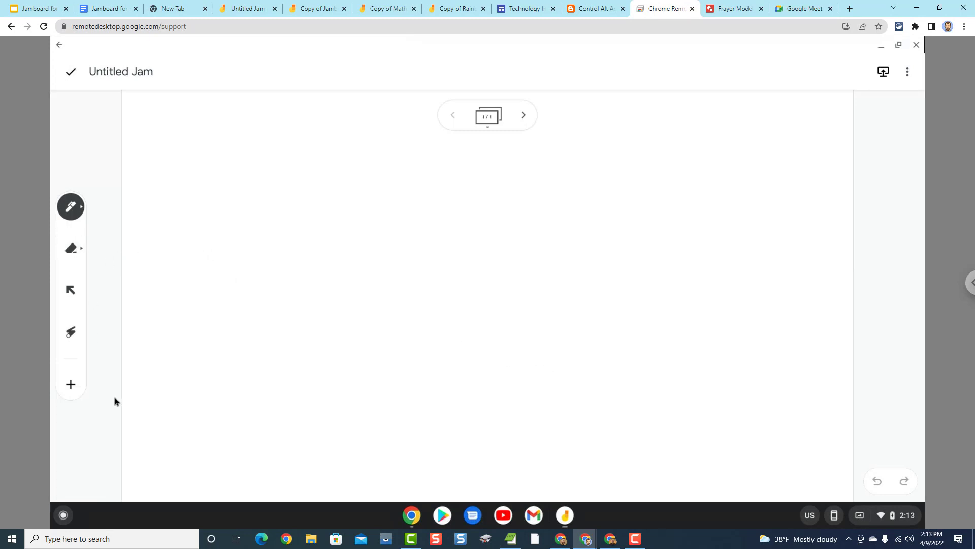
Examine the mobile app's insert options and its pen types and colours.
click(71, 387)
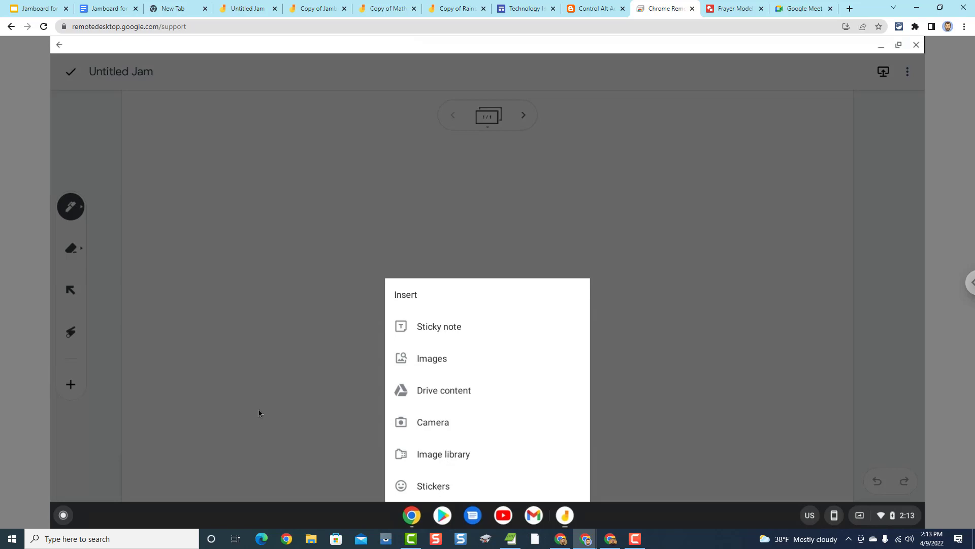
click(139, 359)
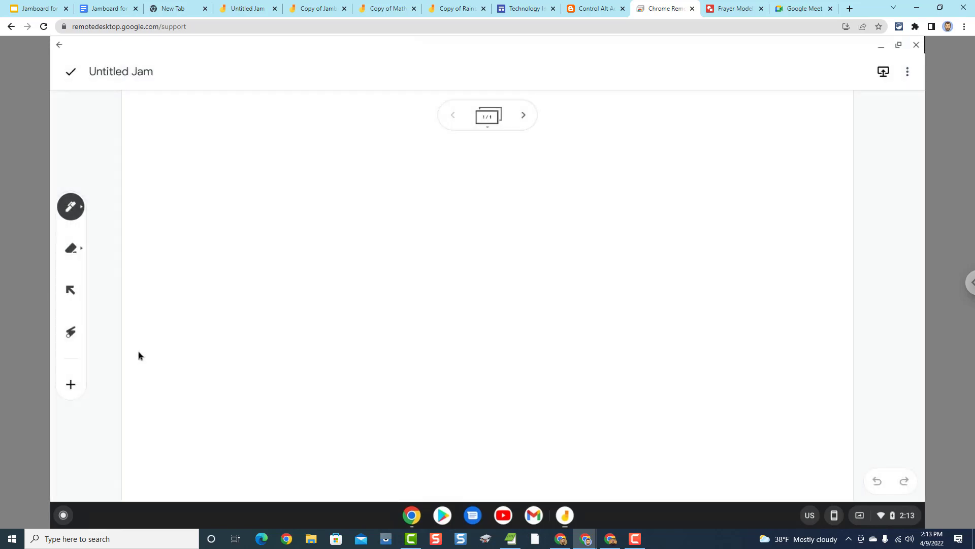
click(75, 211)
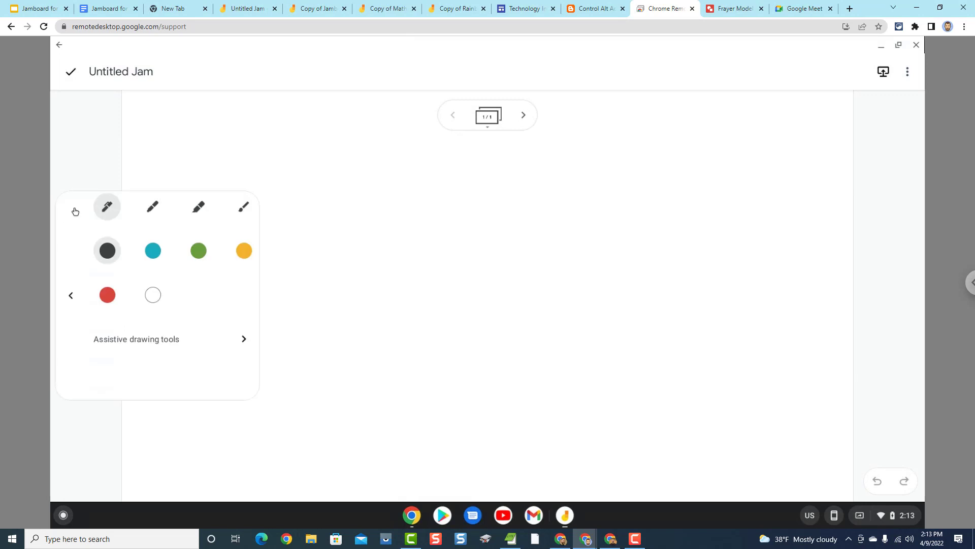
click(304, 322)
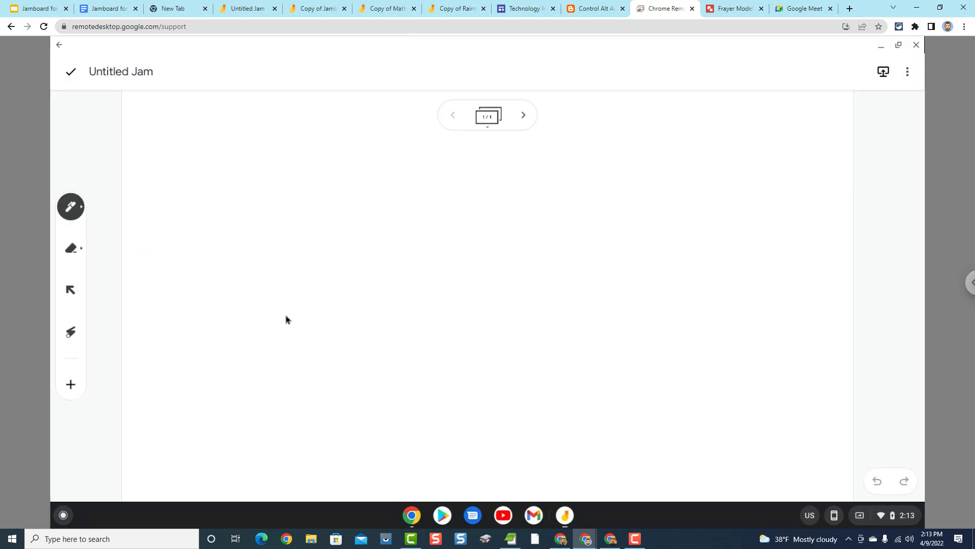
Handwrite "testing" with the assistive text recognition tool and move the converted word toward the frame's upper-left area.
click(75, 210)
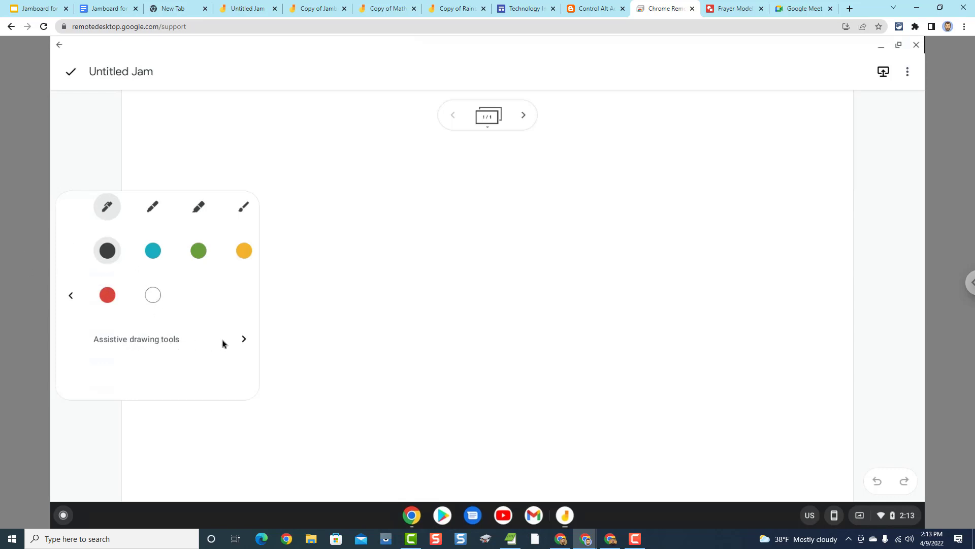
click(244, 340)
click(108, 367)
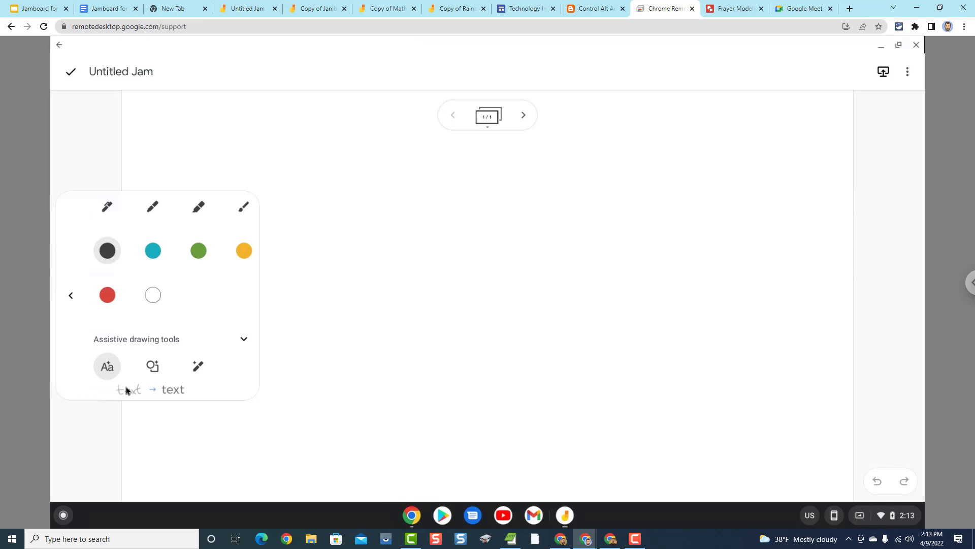
click(69, 297)
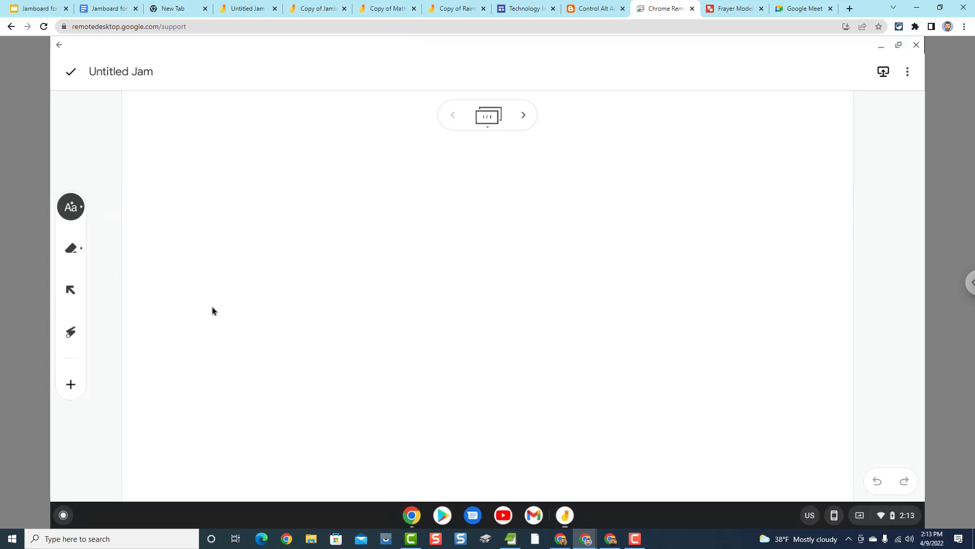
mouse_move(355, 230)
mouse_down()
mouse_move(359, 278)
mouse_move(382, 251)
mouse_move(415, 278)
mouse_up()
mouse_move(436, 240)
mouse_down()
mouse_move(437, 266)
mouse_move(456, 252)
mouse_up()
mouse_move(466, 253)
mouse_down()
mouse_move(467, 276)
mouse_move(502, 270)
mouse_up()
click(457, 231)
drag(526, 251, 498, 295)
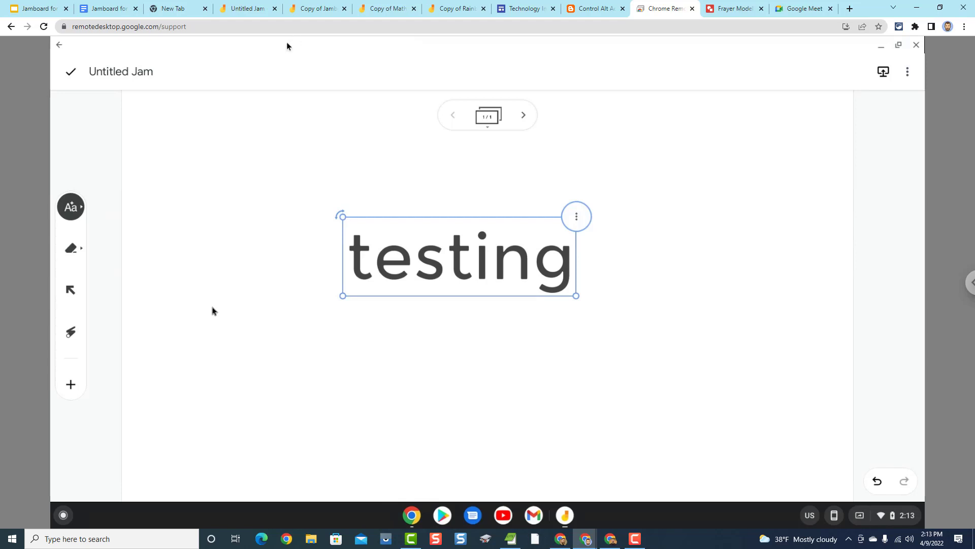
drag(460, 256, 301, 213)
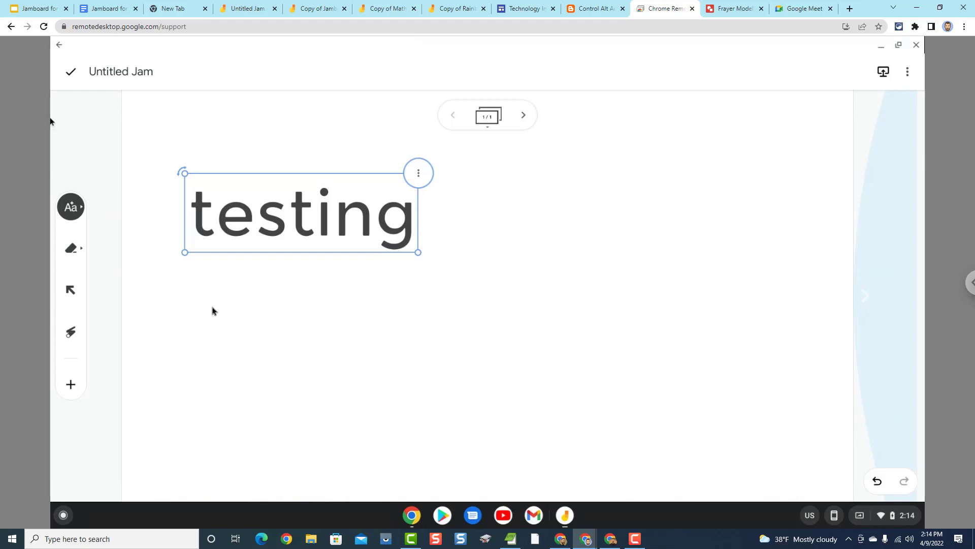
Draw an oval, a right triangle and a rectangle below the word with the assistive shape recognition tool.
click(71, 248)
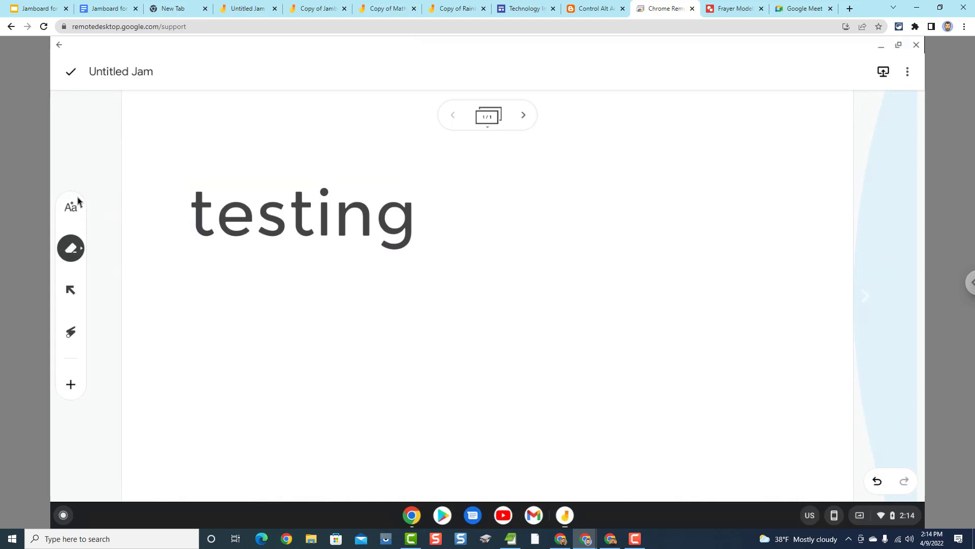
click(71, 213)
click(71, 212)
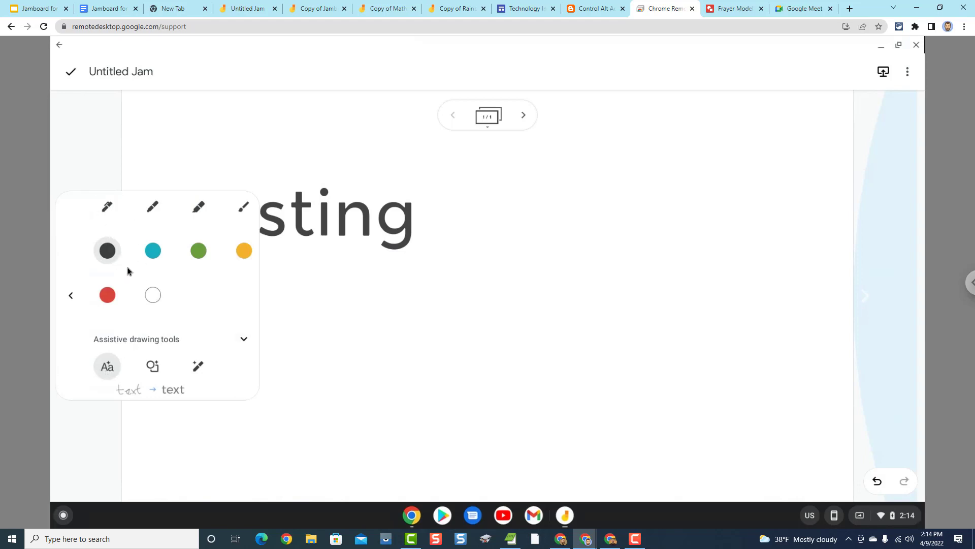
click(153, 367)
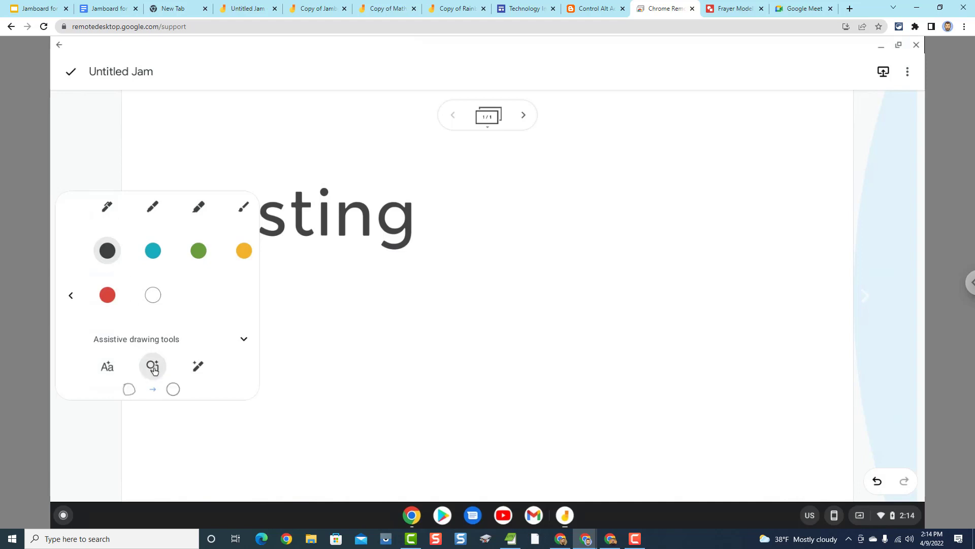
click(72, 296)
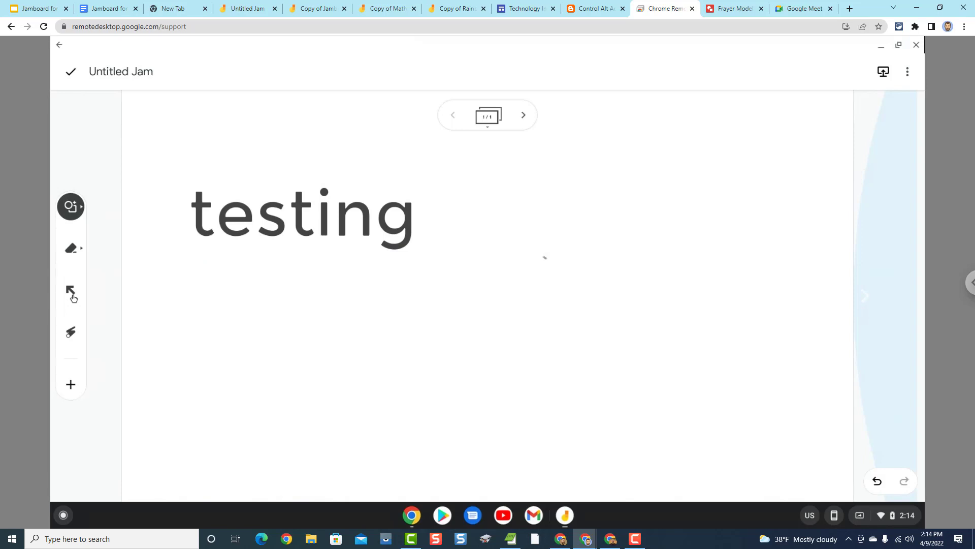
mouse_move(544, 258)
mouse_down()
mouse_move(588, 278)
mouse_move(544, 257)
mouse_up()
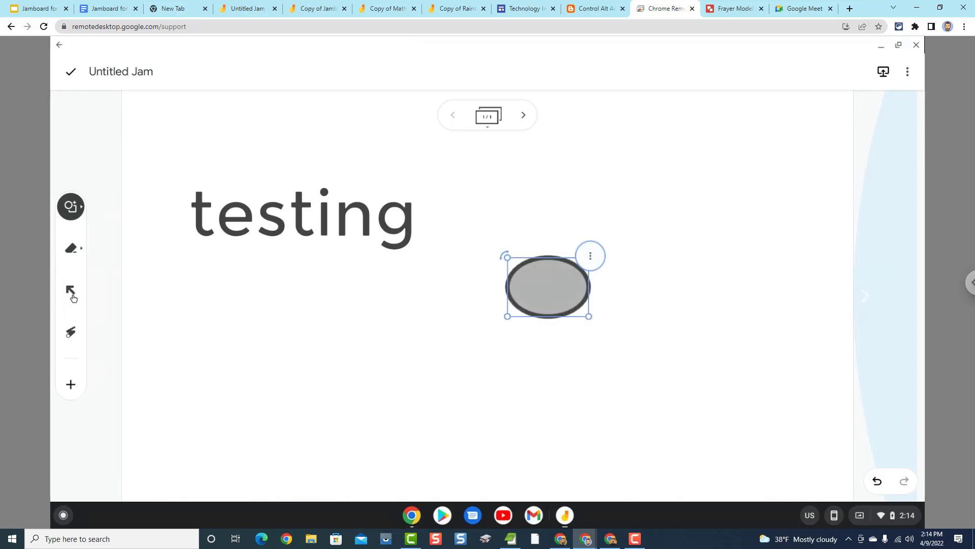
mouse_move(275, 381)
mouse_down()
mouse_move(283, 342)
mouse_move(331, 373)
mouse_move(275, 380)
mouse_up()
mouse_move(392, 300)
mouse_down()
mouse_move(444, 349)
mouse_move(390, 300)
mouse_up()
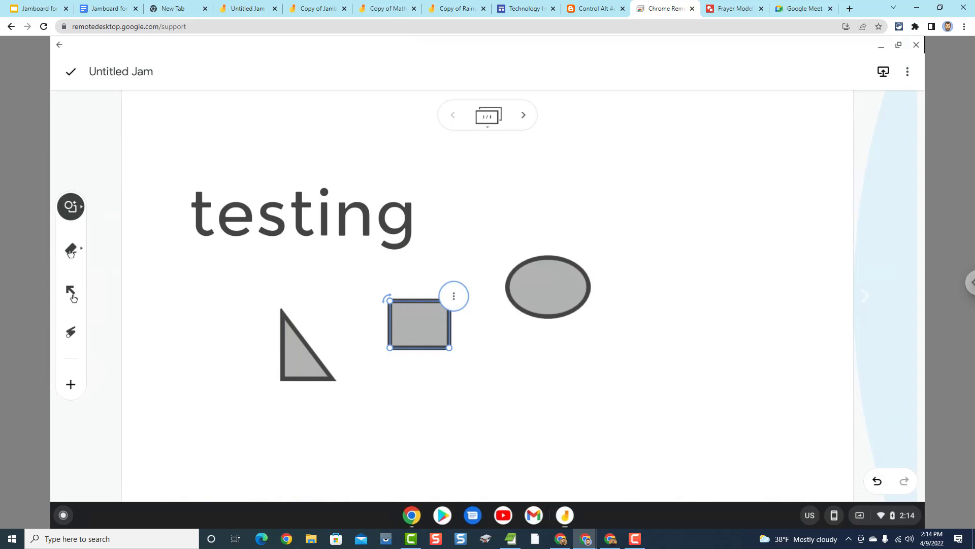
Sketch a dog with the Autodraw tool and replace it with the suggested sitting dog drawing.
click(71, 207)
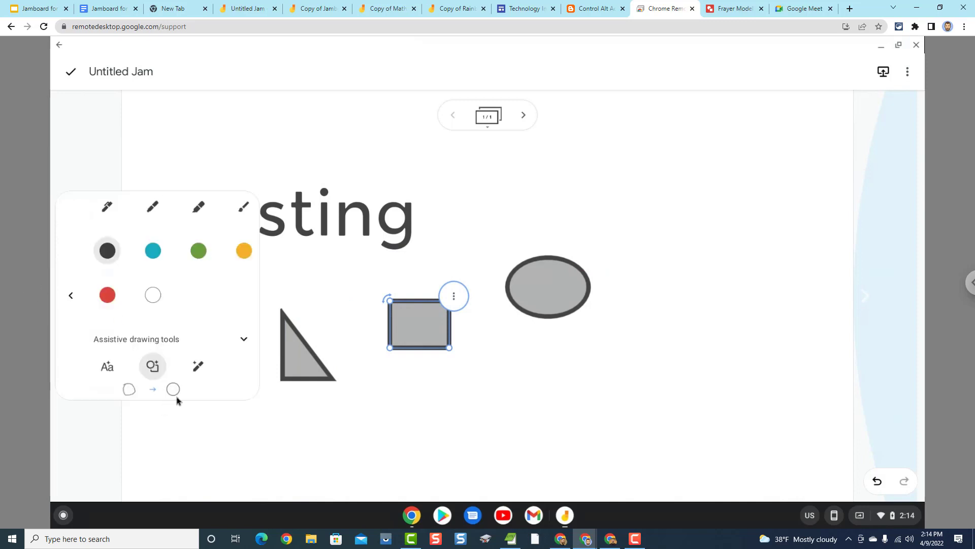
click(196, 367)
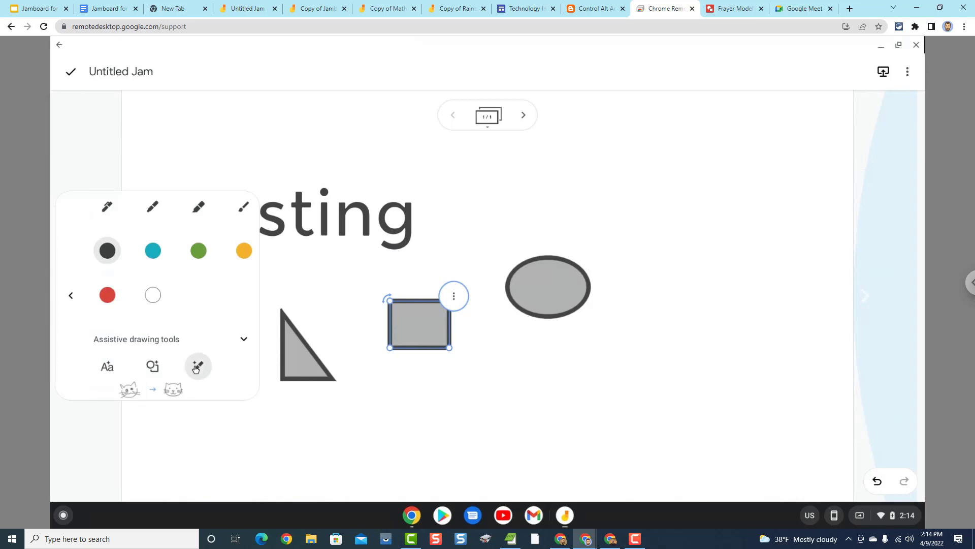
click(71, 296)
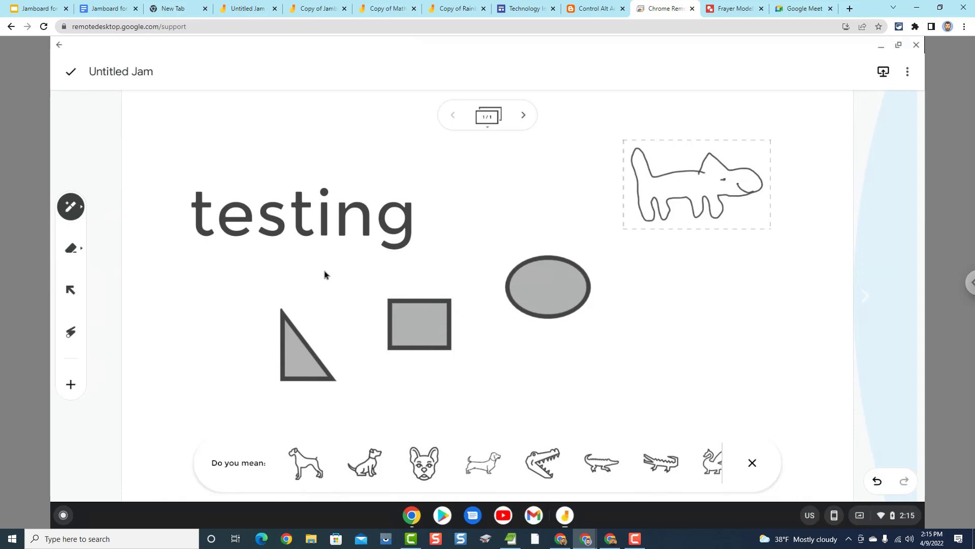
click(372, 465)
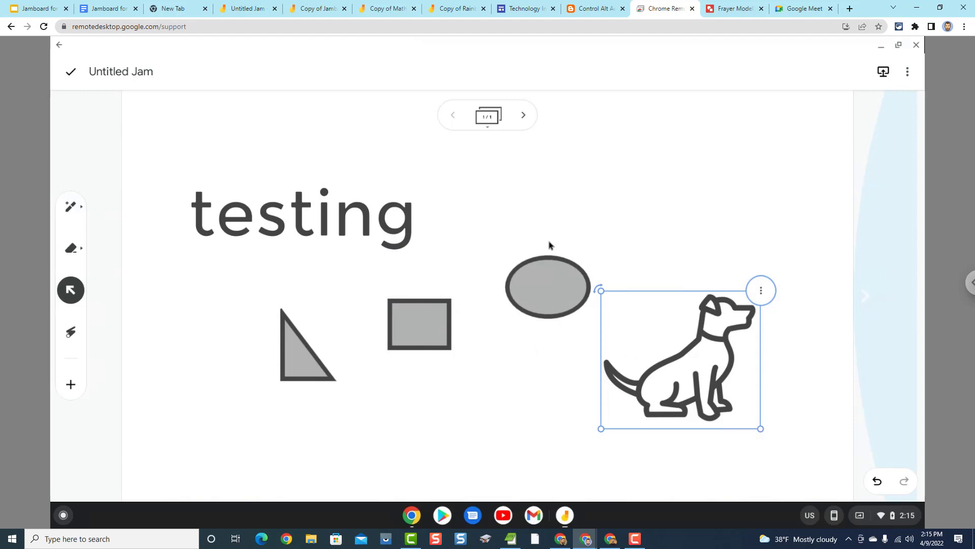
Switch to Chrome, refresh the recent Jams list and open the new "testing" Jam, staying in Chrome.
click(411, 516)
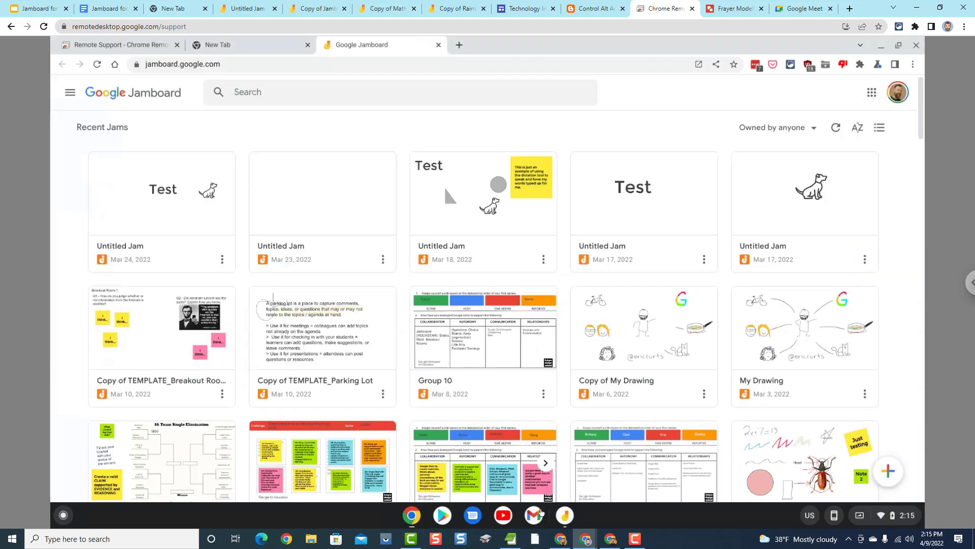
click(411, 517)
click(412, 517)
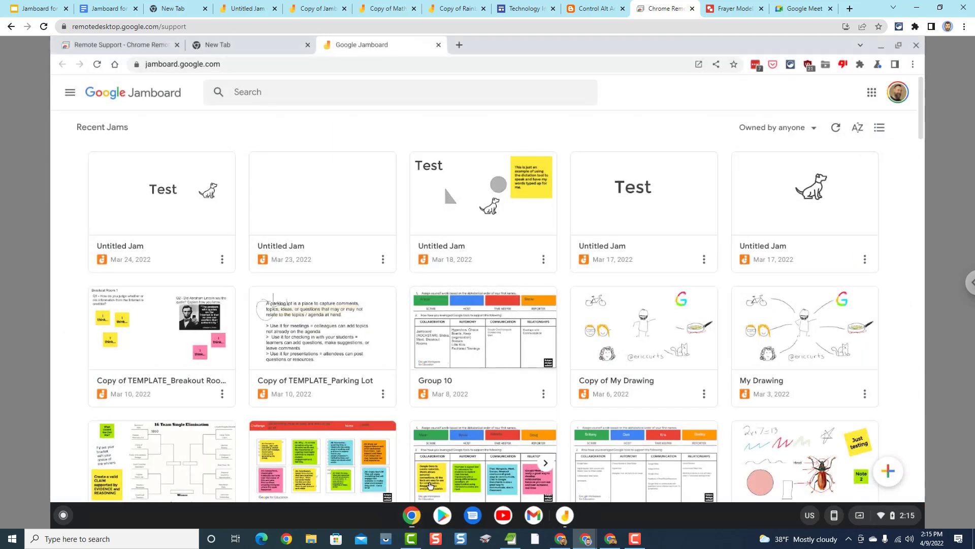
click(97, 65)
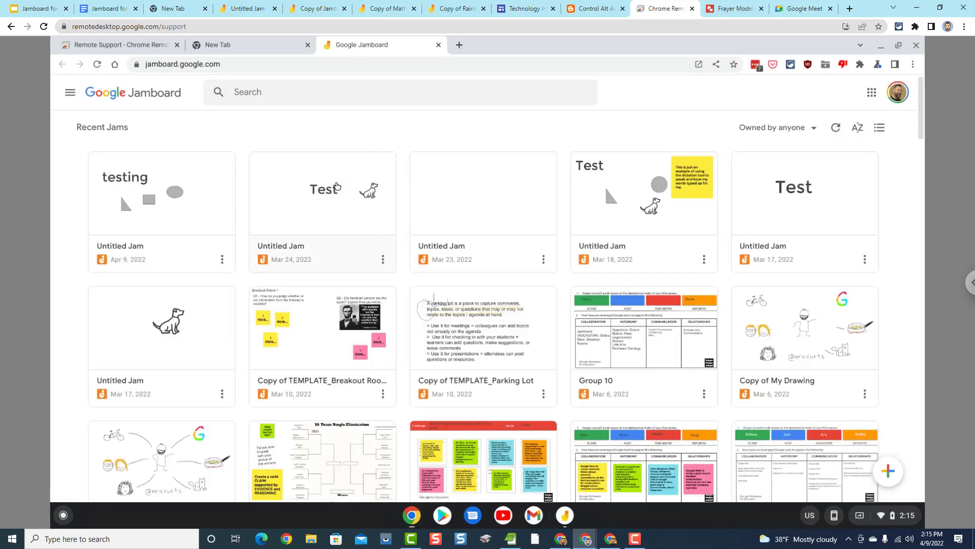
click(194, 213)
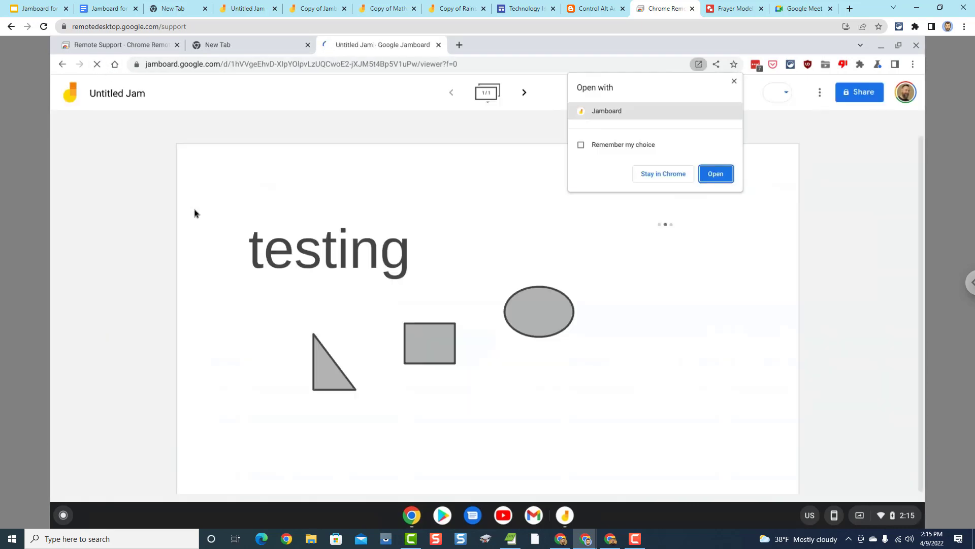
click(665, 175)
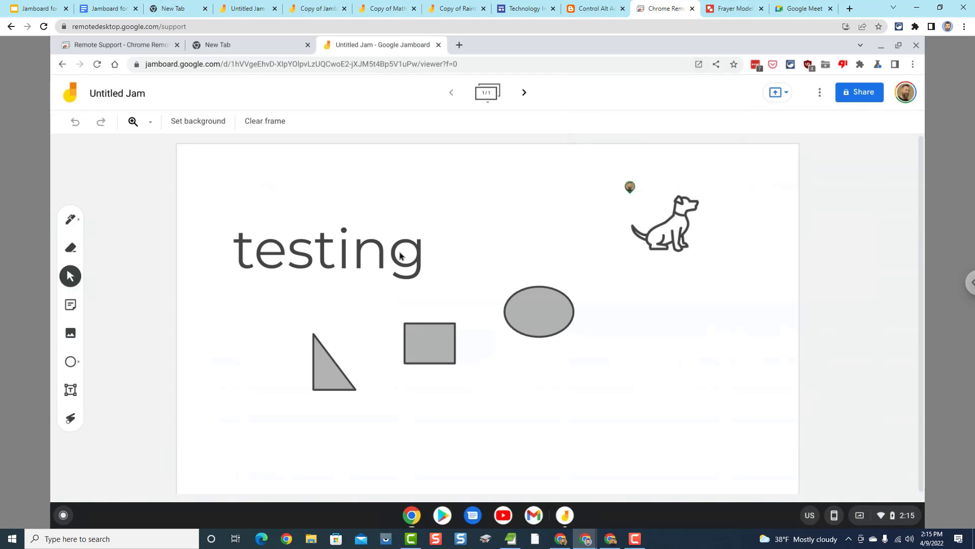
Compare the Jam in the mobile app and in Chrome, and return to the Mobile App slide of the presentation.
click(563, 515)
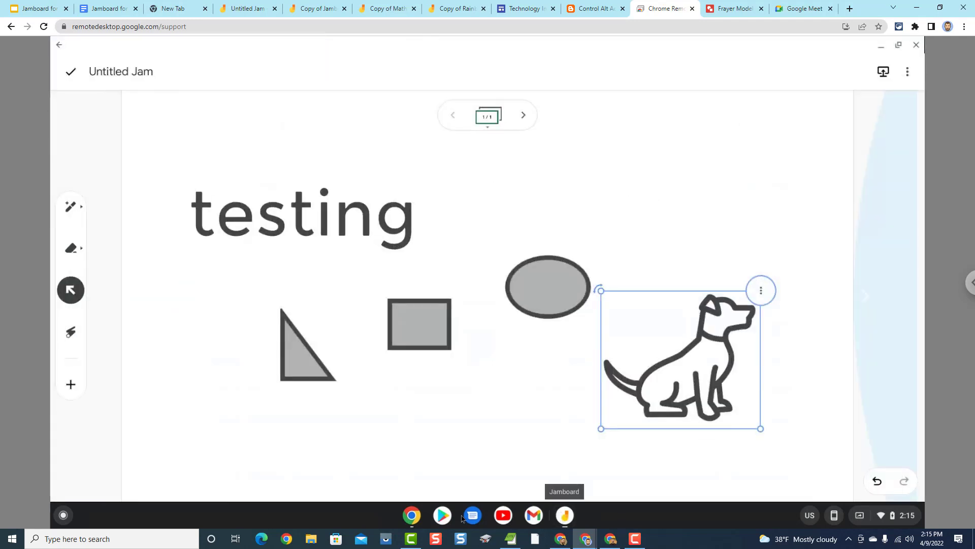
click(412, 516)
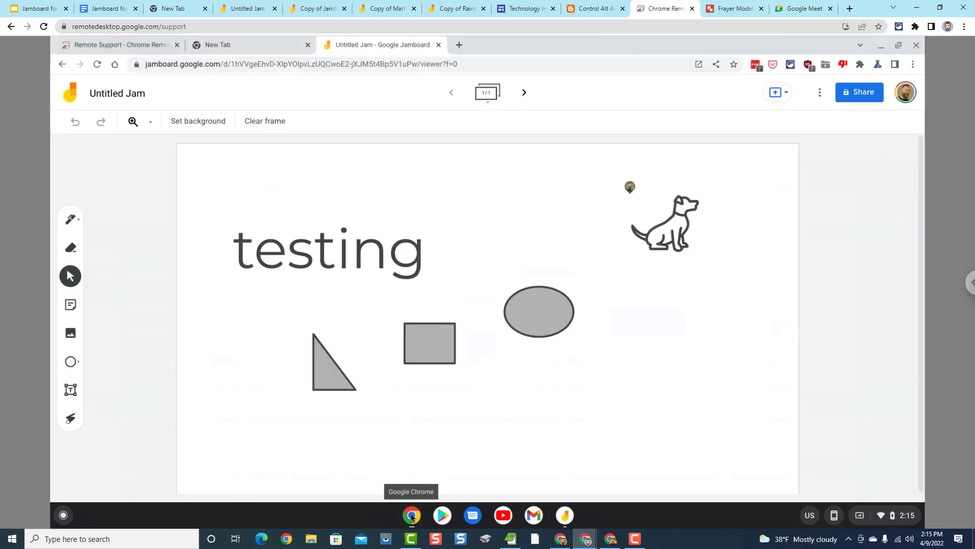
click(564, 516)
click(415, 519)
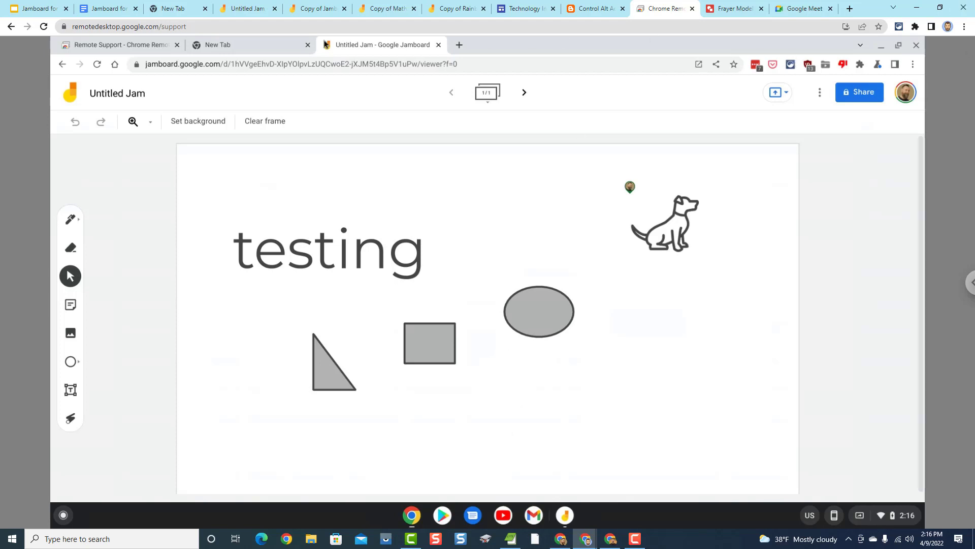
click(46, 9)
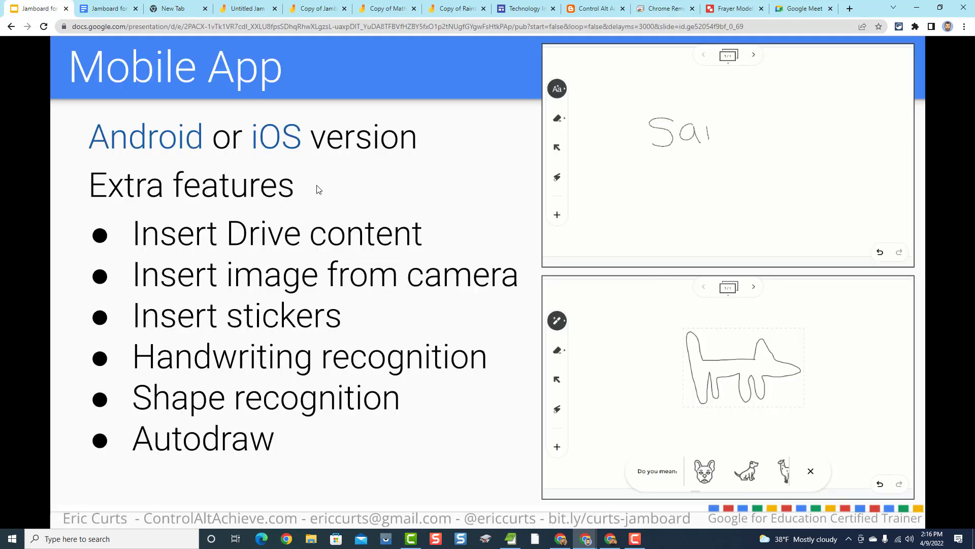
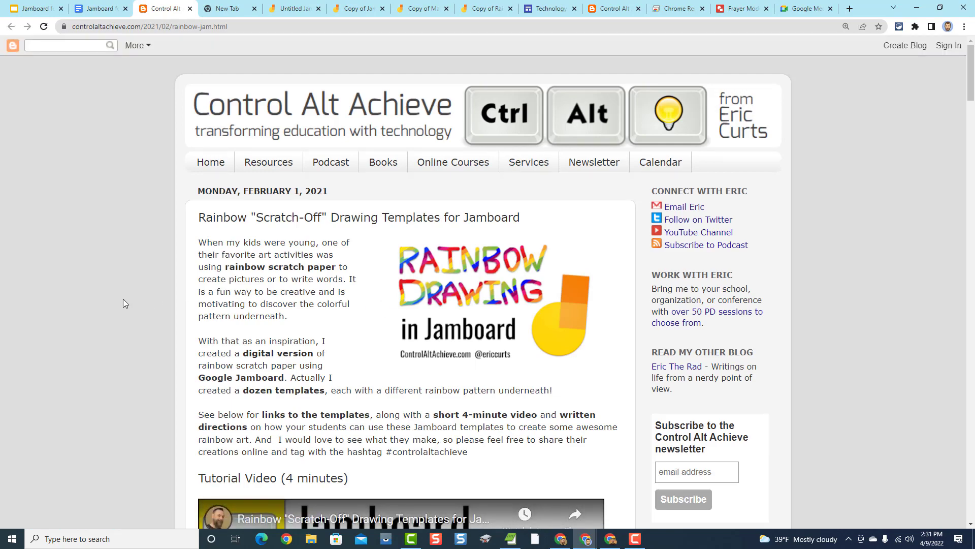
Examine the template links and the twelve rainbow pattern previews in the Rainbow "Scratch-Off" Drawing Templates blog post.
scroll(168, 296, down, 11)
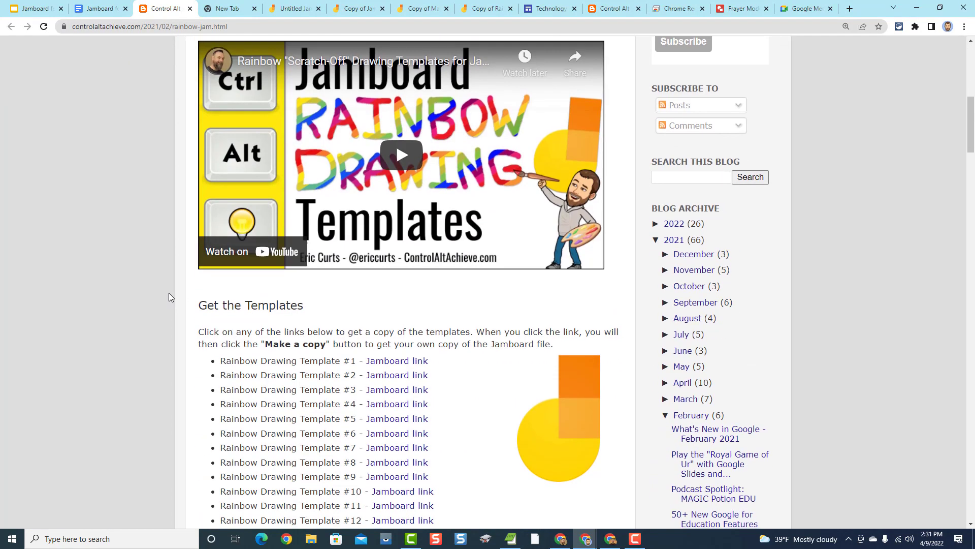
scroll(472, 304, down, 1)
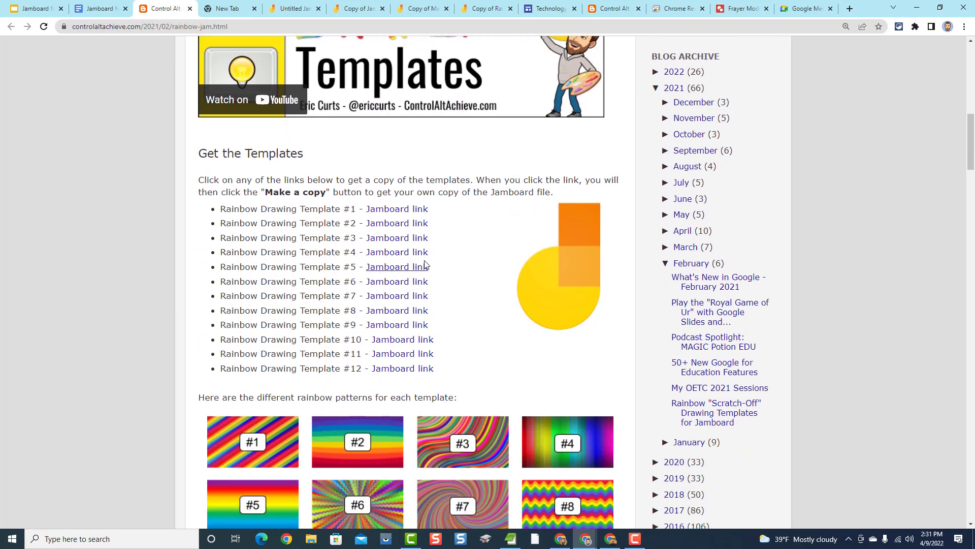
scroll(390, 396, down, 4)
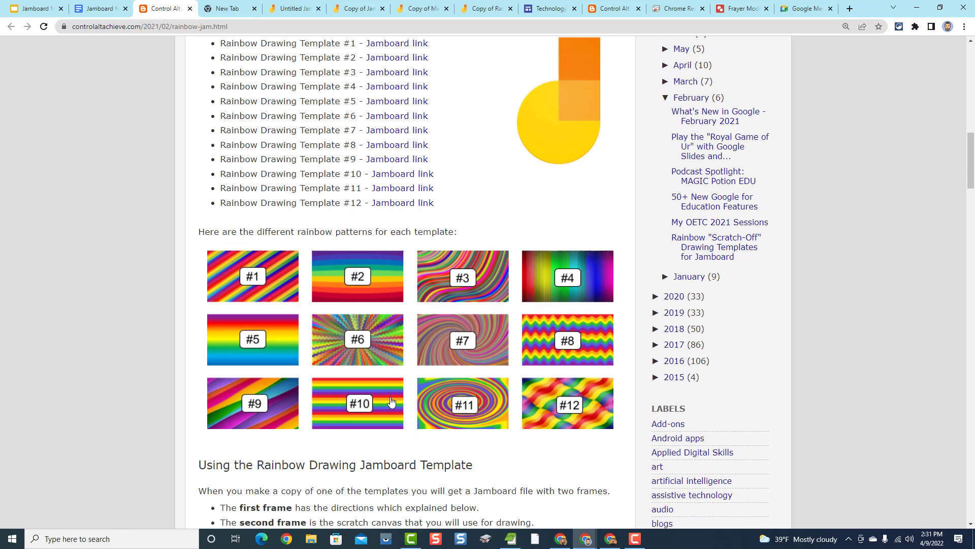
scroll(390, 397, up, 5)
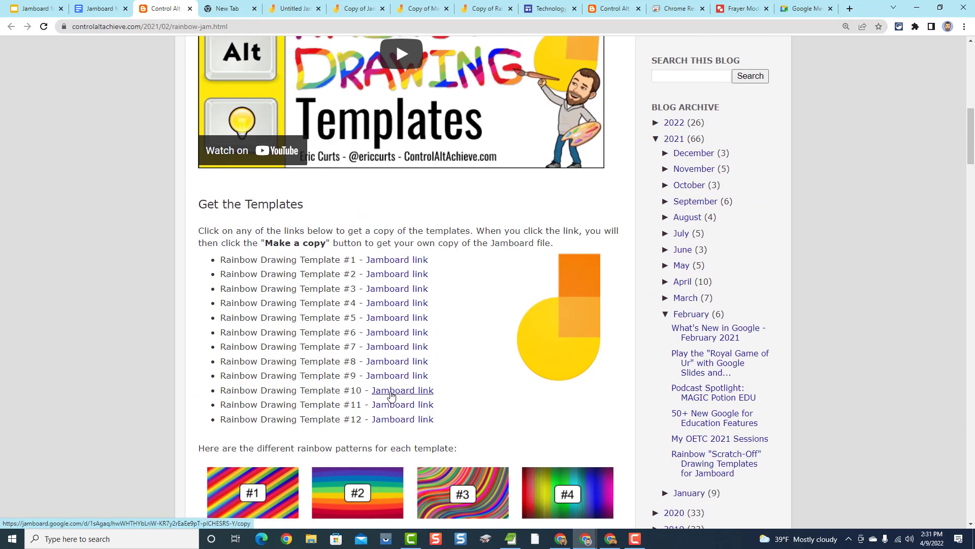
scroll(390, 397, down, 5)
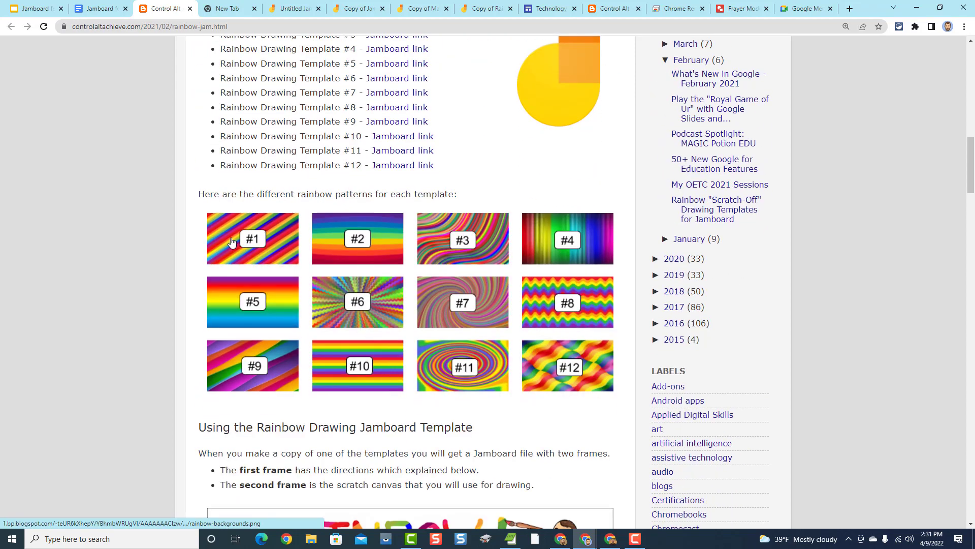
scroll(380, 297, up, 4)
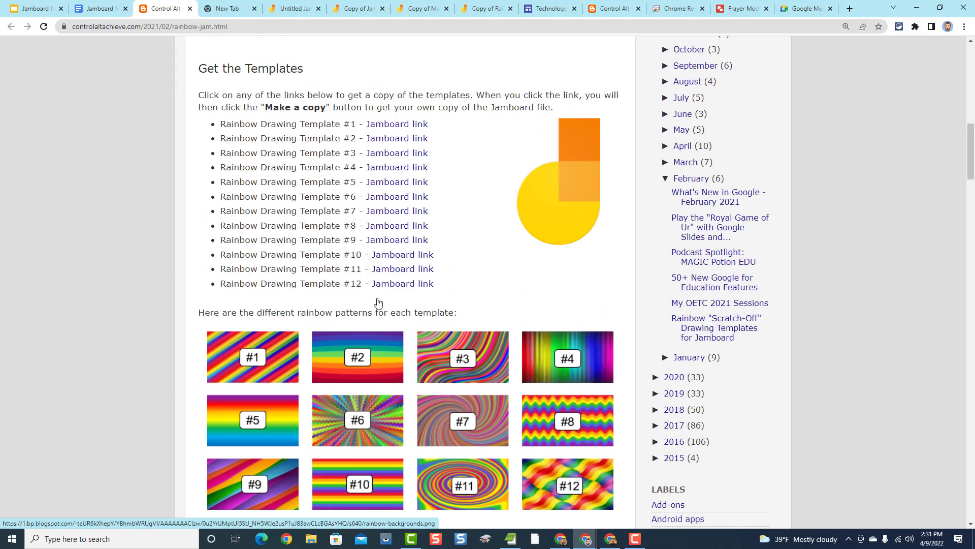
scroll(378, 303, up, 3)
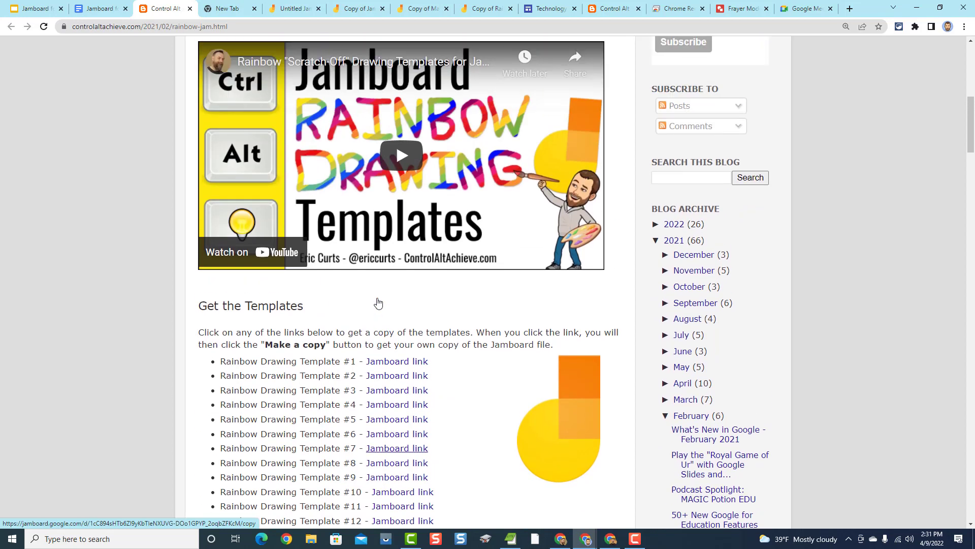
scroll(378, 303, down, 3)
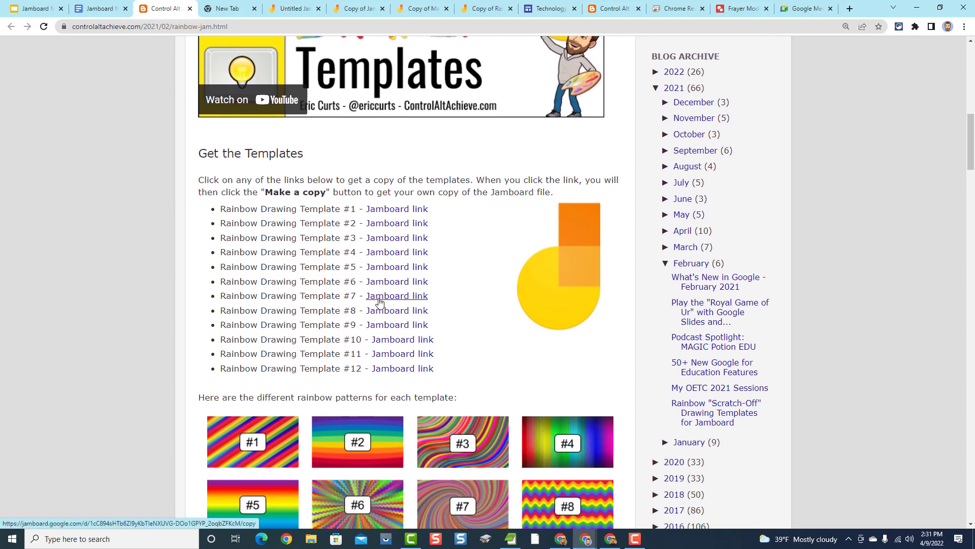
scroll(384, 299, down, 2)
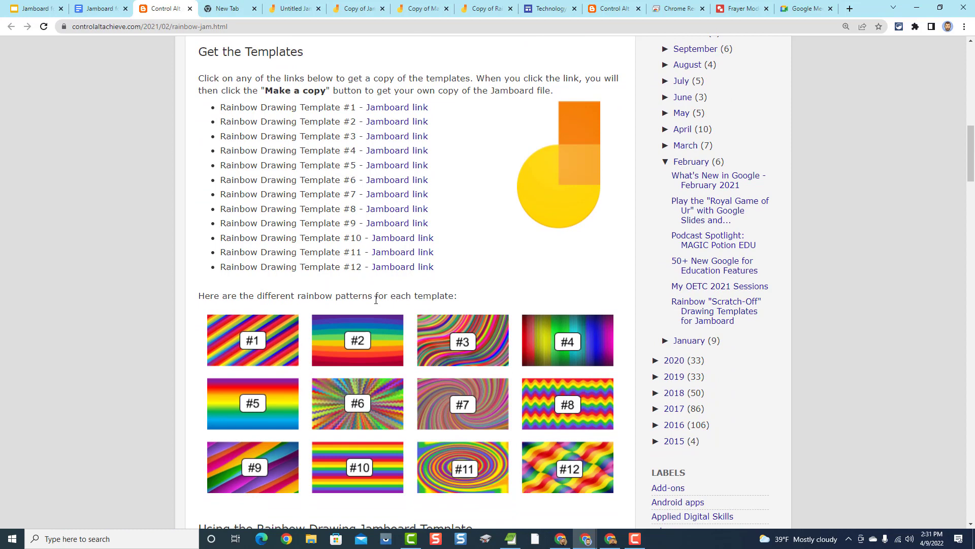
scroll(342, 250, up, 2)
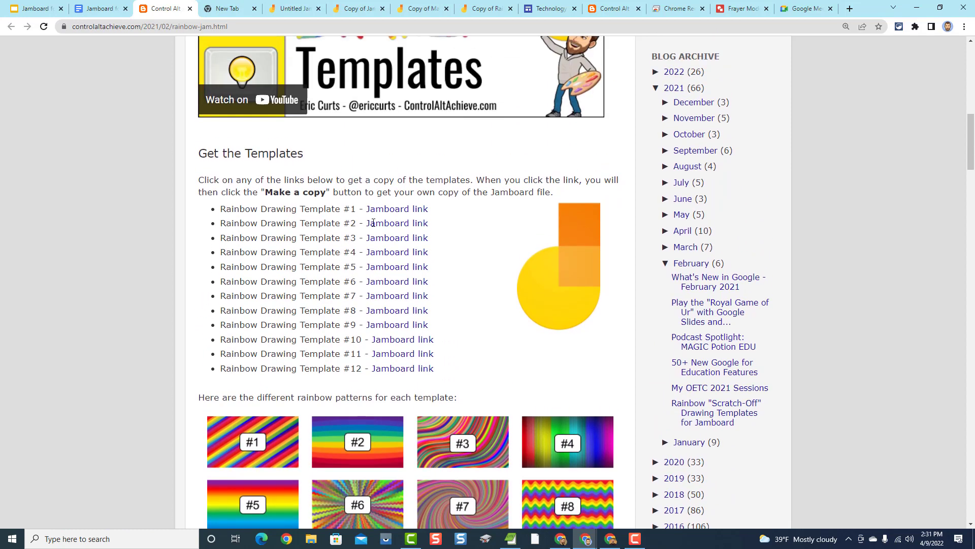
Open the existing Rainbow Drawing Template 1 copy and inspect the background options of its second frame.
click(421, 9)
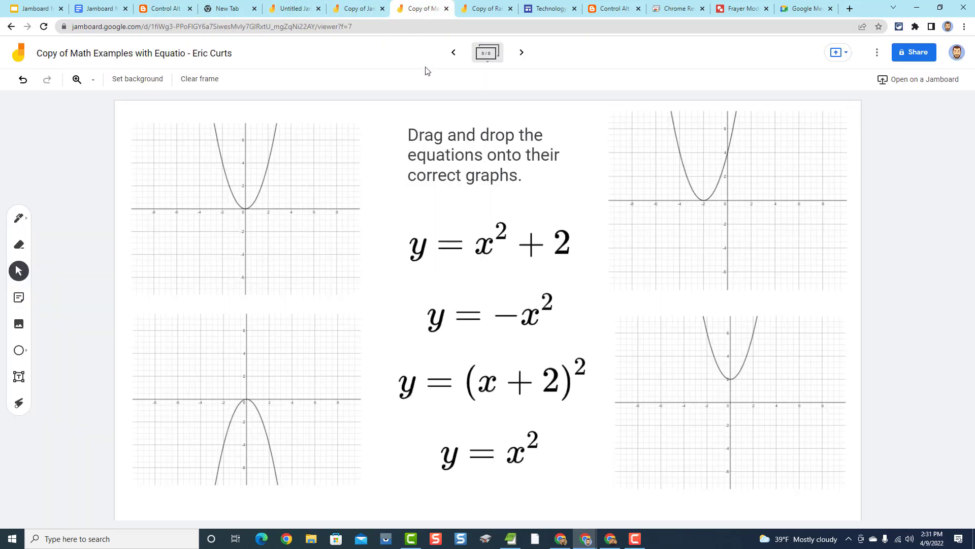
key(ctrl+Tab)
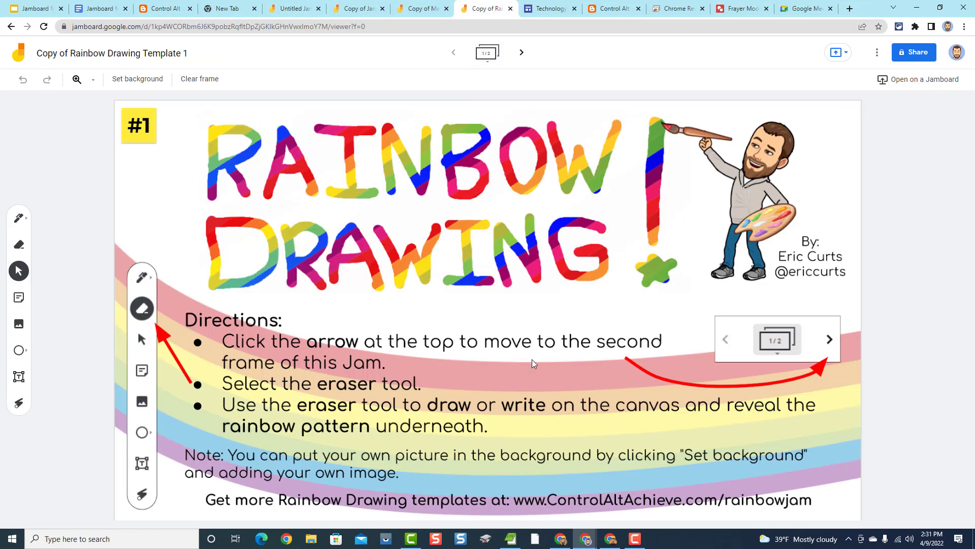
click(522, 52)
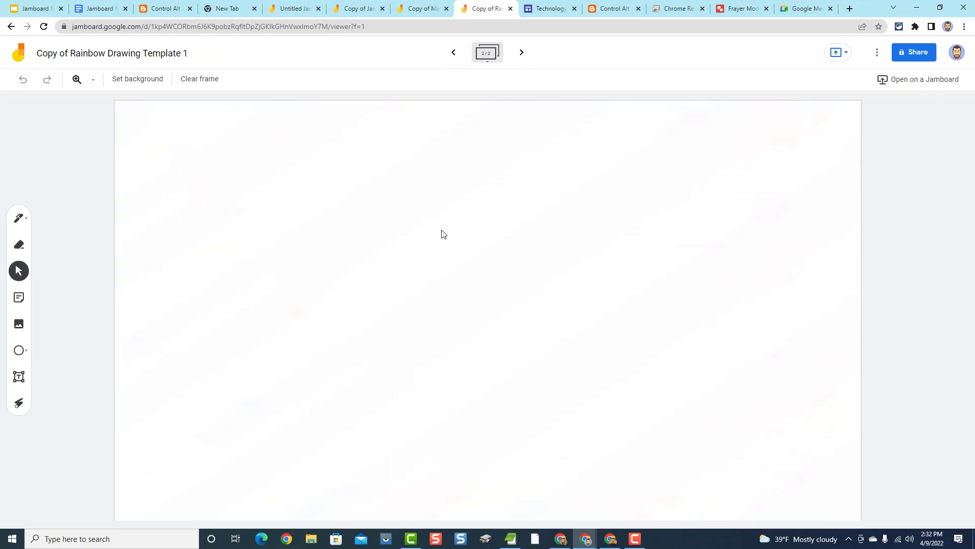
click(144, 80)
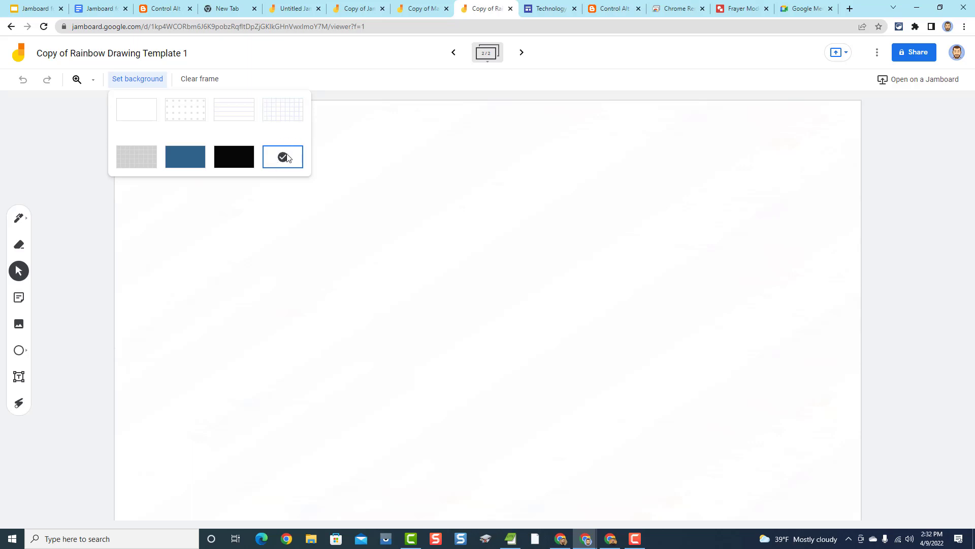
click(74, 233)
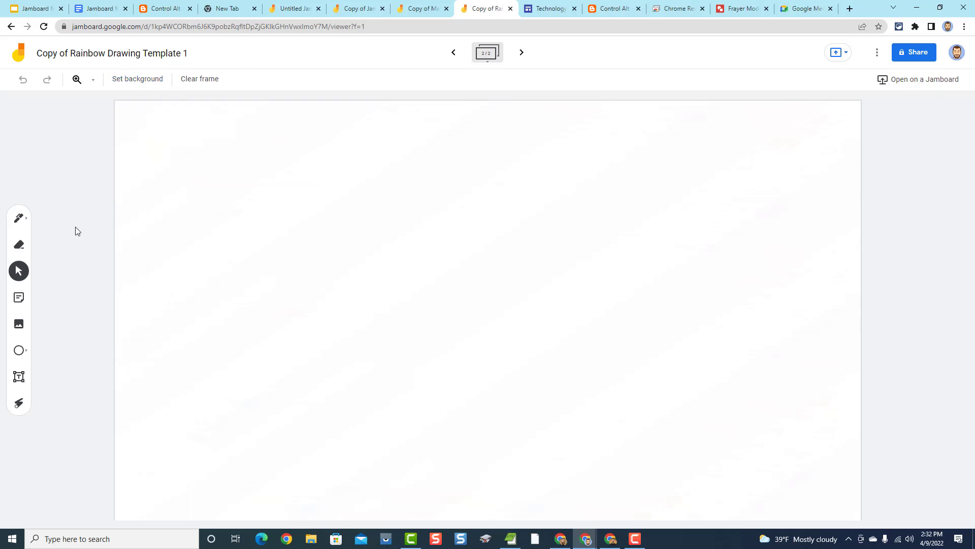
Erase a star outline and a filled rectangle on the second frame to reveal the rainbow background.
click(19, 218)
click(454, 52)
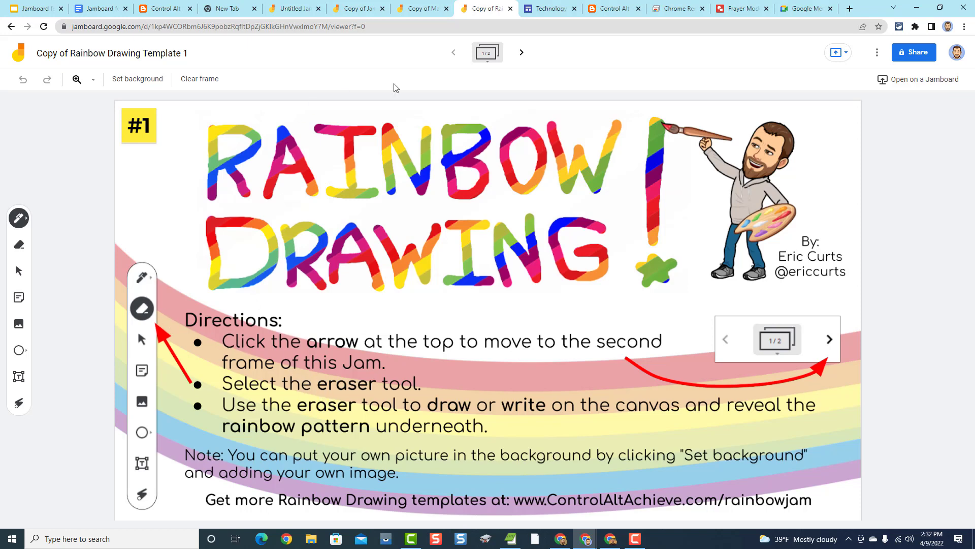
click(522, 52)
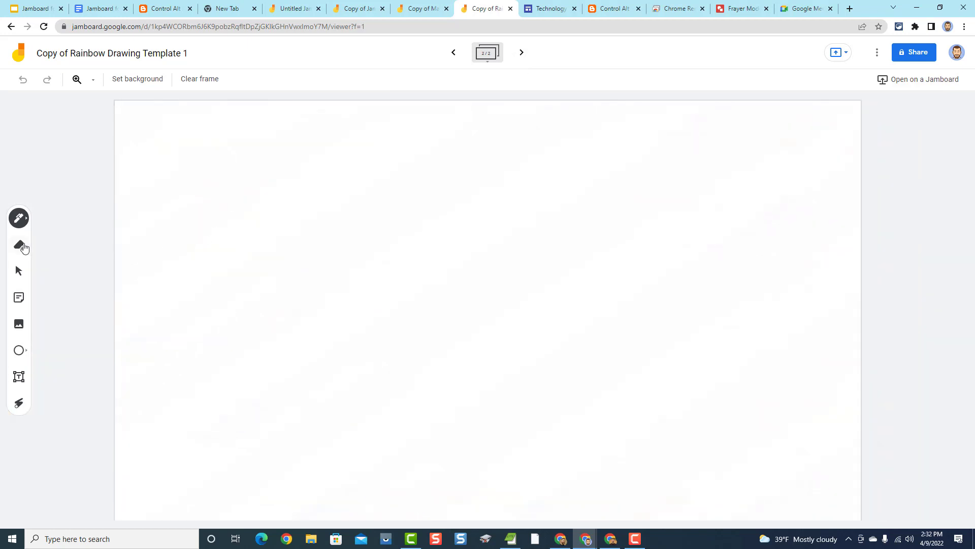
click(20, 246)
mouse_move(197, 247)
mouse_down()
mouse_move(227, 161)
mouse_move(287, 245)
mouse_move(179, 197)
mouse_move(317, 173)
mouse_move(196, 254)
mouse_up()
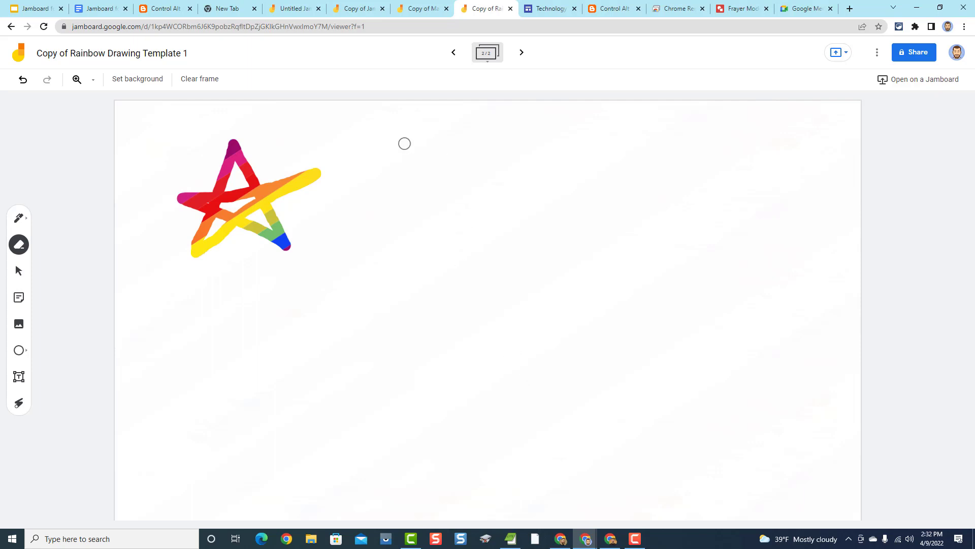
mouse_move(377, 153)
mouse_down()
mouse_move(381, 234)
mouse_move(456, 203)
mouse_move(392, 149)
mouse_move(387, 160)
mouse_move(446, 152)
mouse_move(447, 219)
mouse_move(401, 224)
mouse_move(391, 178)
mouse_move(441, 158)
mouse_move(447, 222)
mouse_move(391, 187)
mouse_move(437, 166)
mouse_move(419, 227)
mouse_move(404, 178)
mouse_move(427, 180)
mouse_move(403, 207)
mouse_move(437, 204)
mouse_move(442, 218)
mouse_move(408, 189)
mouse_up()
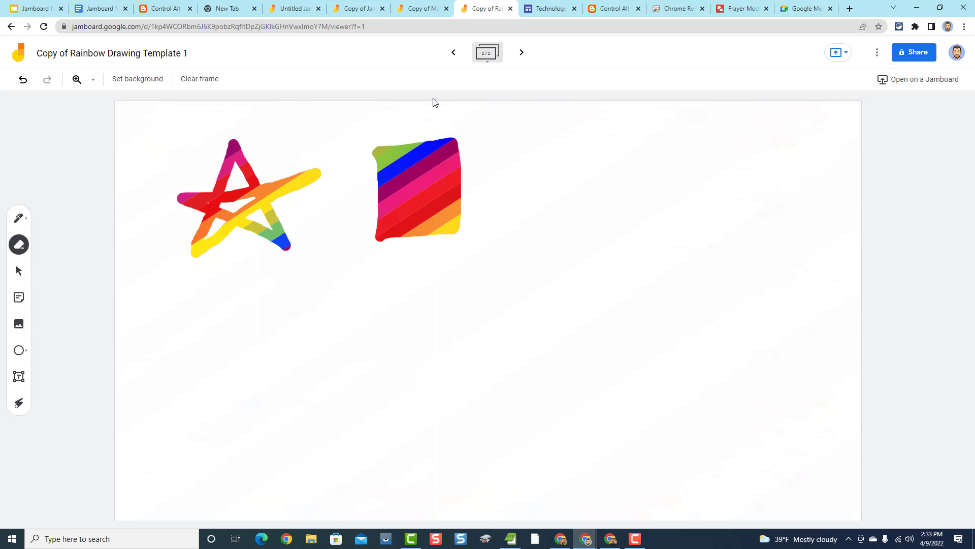
Make a new copy of Rainbow Drawing Template #1 from the blog post and go to its second frame.
click(160, 8)
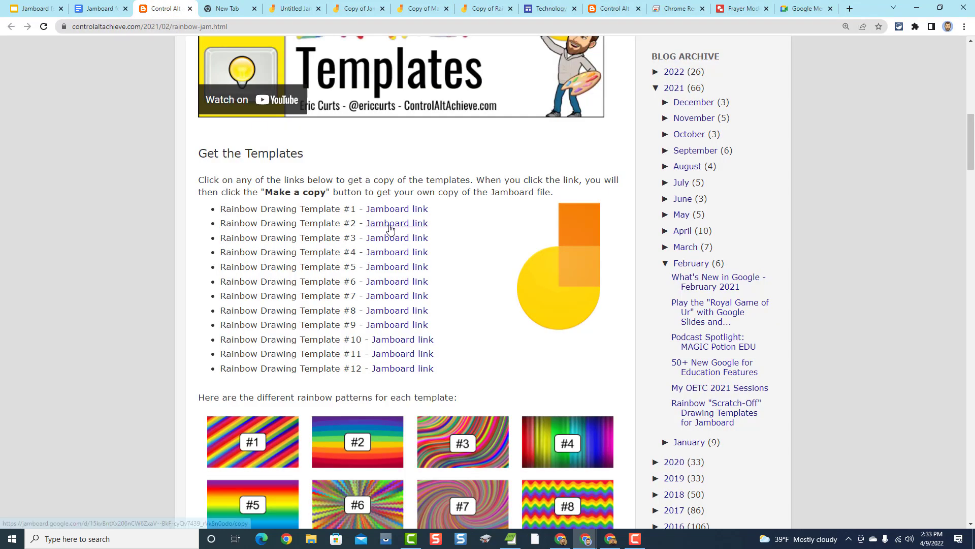
click(393, 209)
click(336, 209)
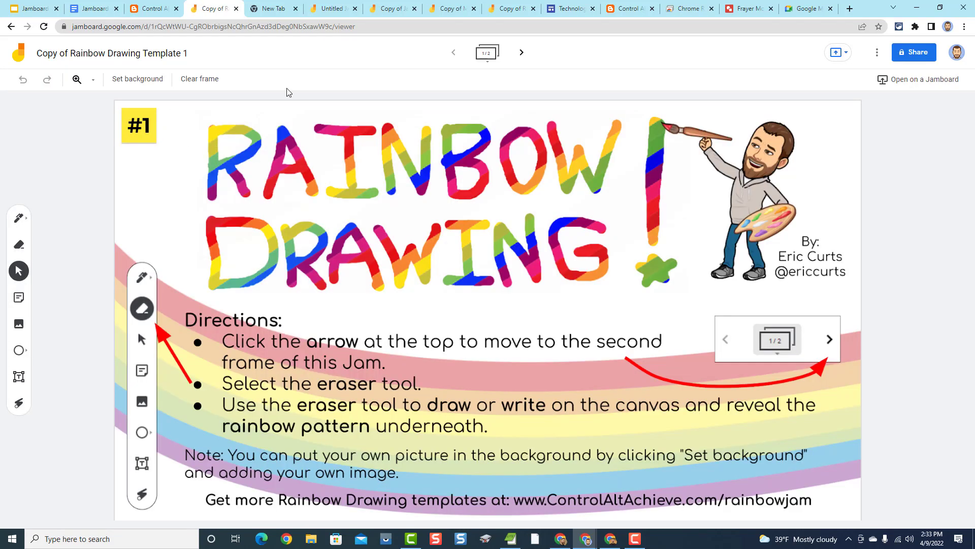
click(521, 52)
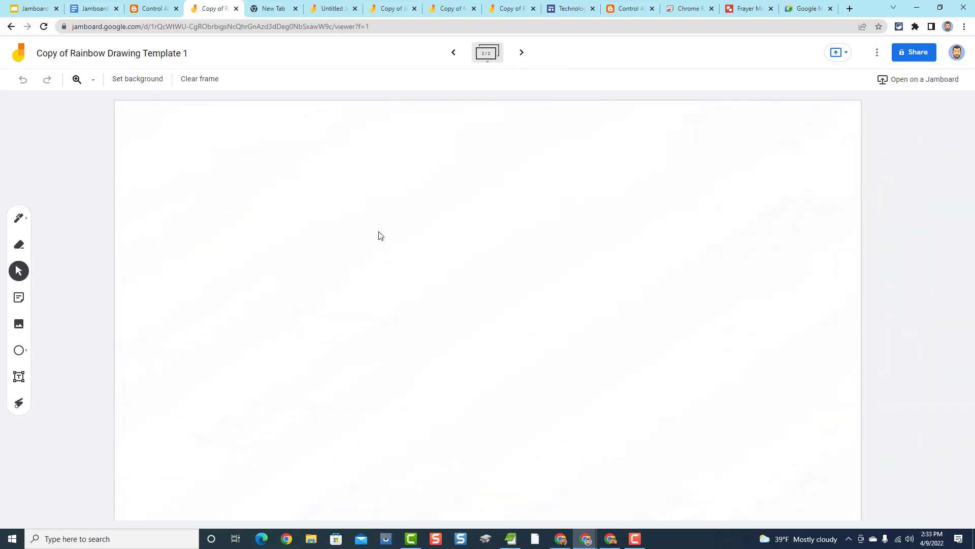
Replace the frame's custom background with a puppy-on-grass photo found by a Google image search for "dog".
click(131, 83)
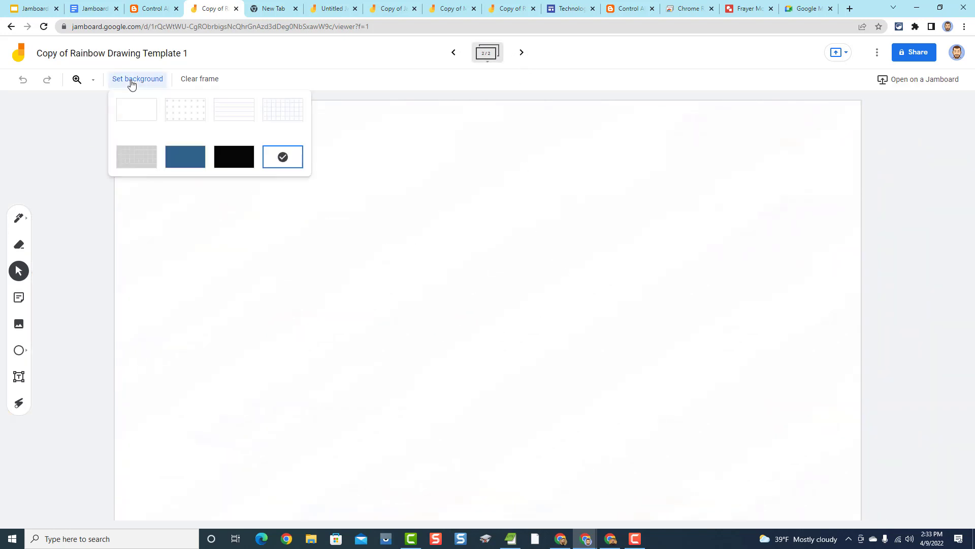
click(286, 160)
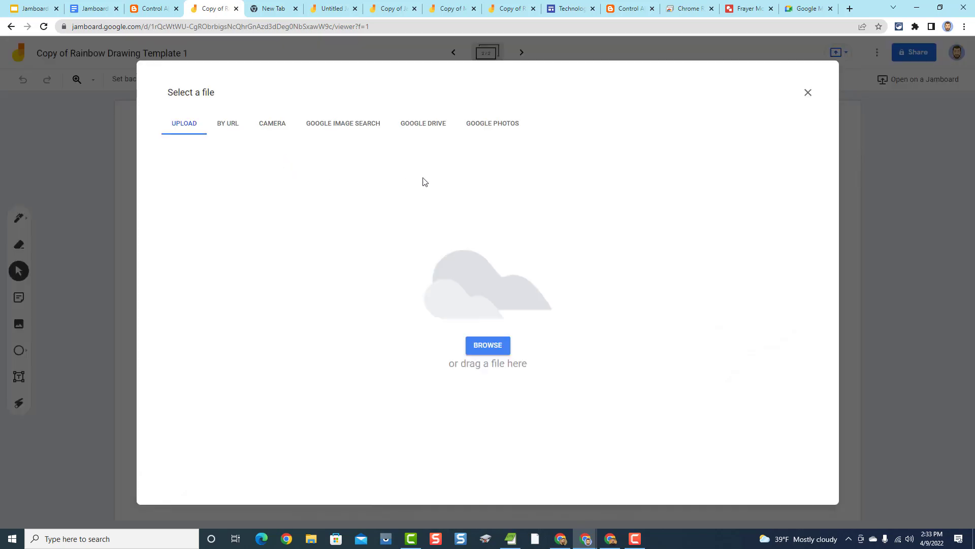
click(355, 130)
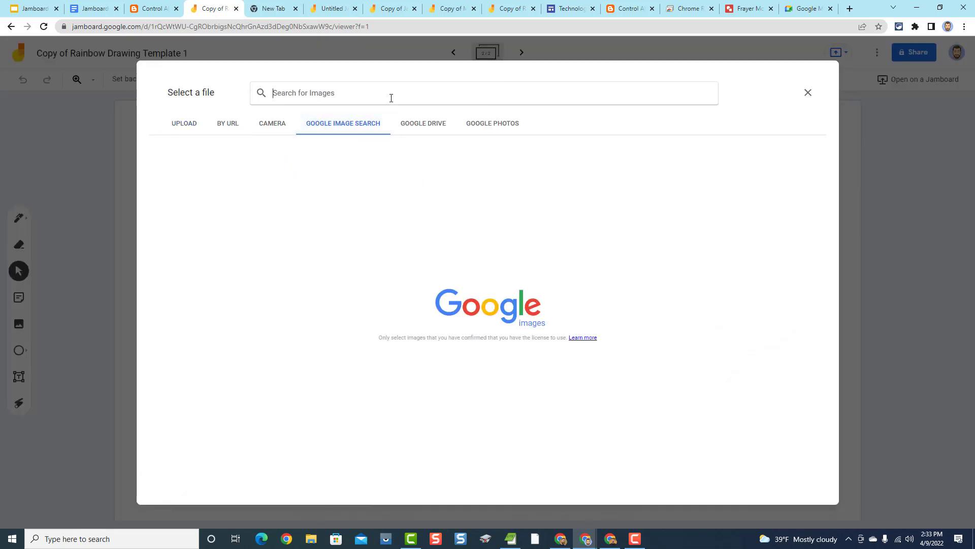
text(dog)
key(Return)
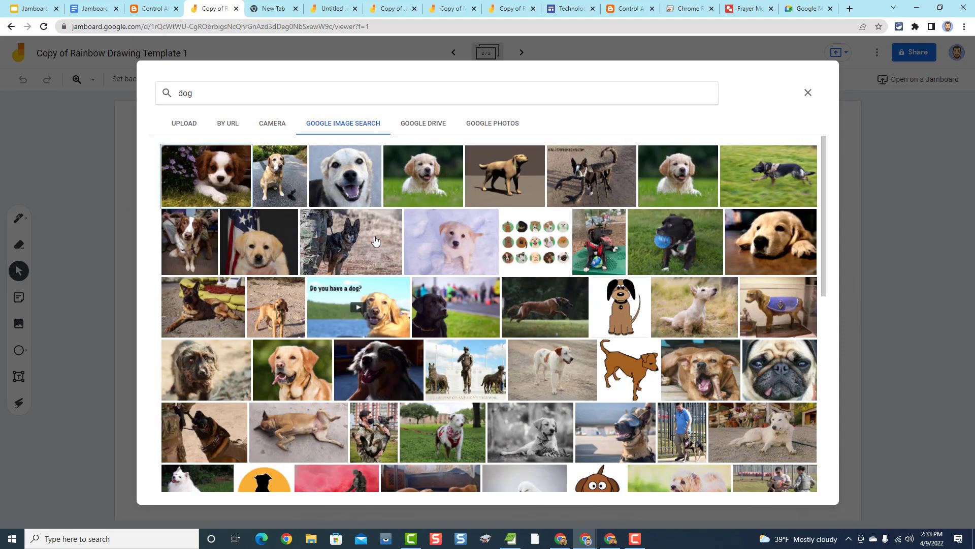
click(682, 180)
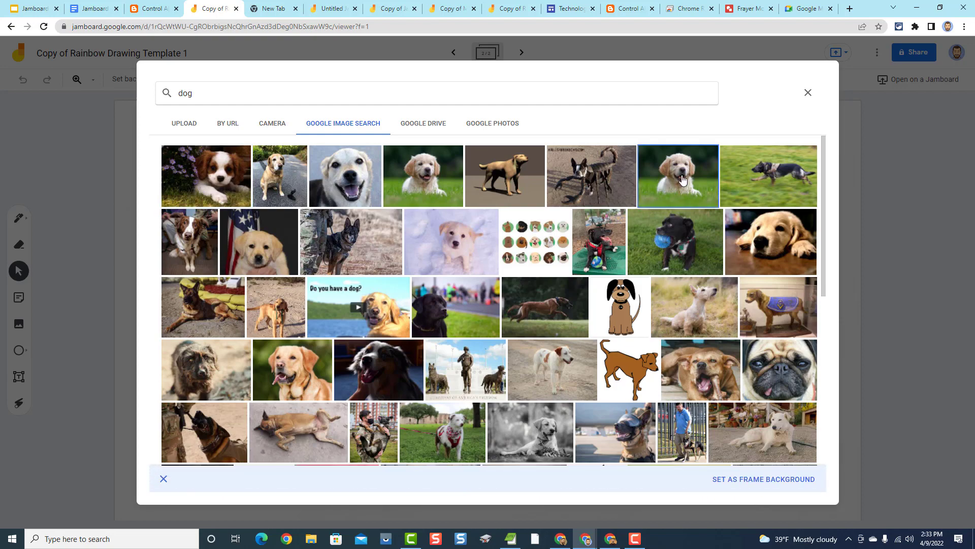
click(771, 479)
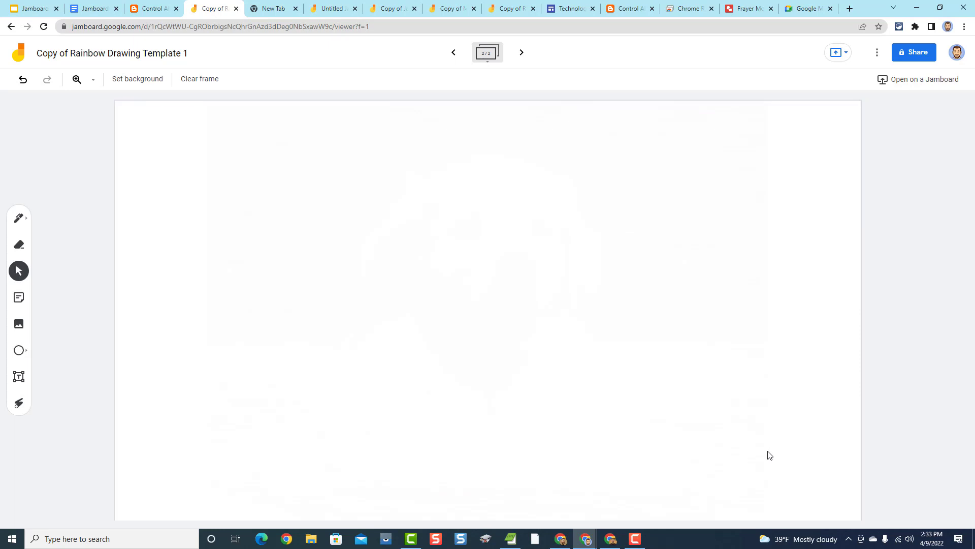
Erase a long vertical line, a filled square, a star outline and a filled oval over the hidden puppy photo.
click(19, 246)
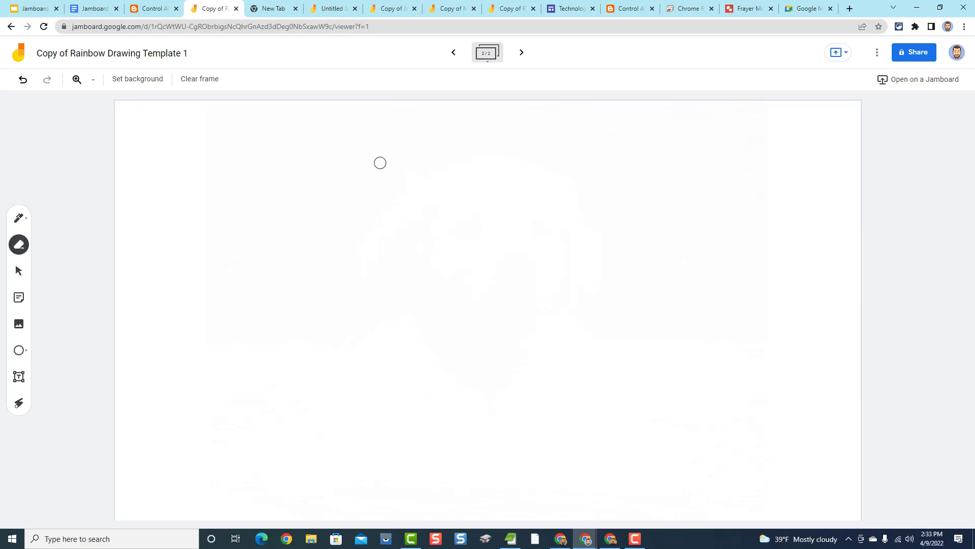
mouse_move(408, 118)
mouse_down()
mouse_move(401, 432)
mouse_move(410, 495)
mouse_move(416, 488)
mouse_up()
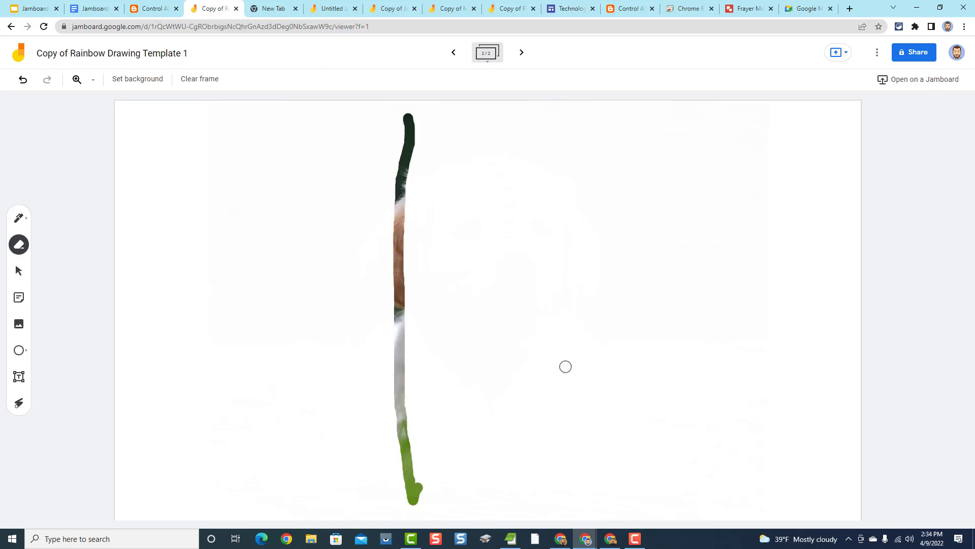
mouse_move(563, 406)
mouse_down()
mouse_move(615, 360)
mouse_move(574, 404)
mouse_move(565, 352)
mouse_move(562, 374)
mouse_move(579, 390)
mouse_move(595, 381)
mouse_move(613, 401)
mouse_up()
mouse_move(566, 217)
mouse_down()
mouse_move(629, 207)
mouse_move(626, 152)
mouse_move(554, 228)
mouse_up()
mouse_move(296, 254)
mouse_down()
mouse_move(344, 257)
mouse_move(295, 287)
mouse_move(333, 269)
mouse_move(325, 246)
mouse_up()
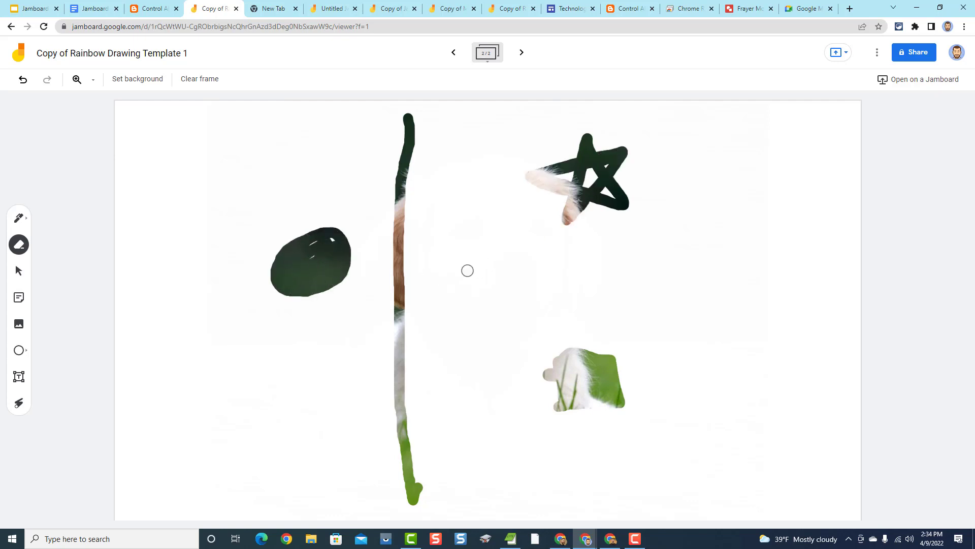
Erase a wide horizontal band, two crossing diagonal lines and a strip across the puppy's eyes.
drag(306, 345, 764, 336)
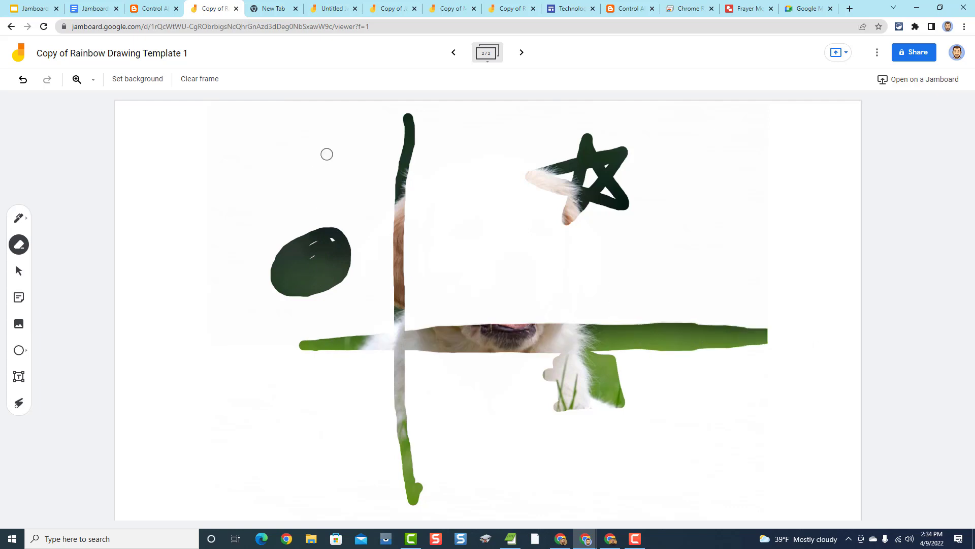
drag(328, 152, 548, 450)
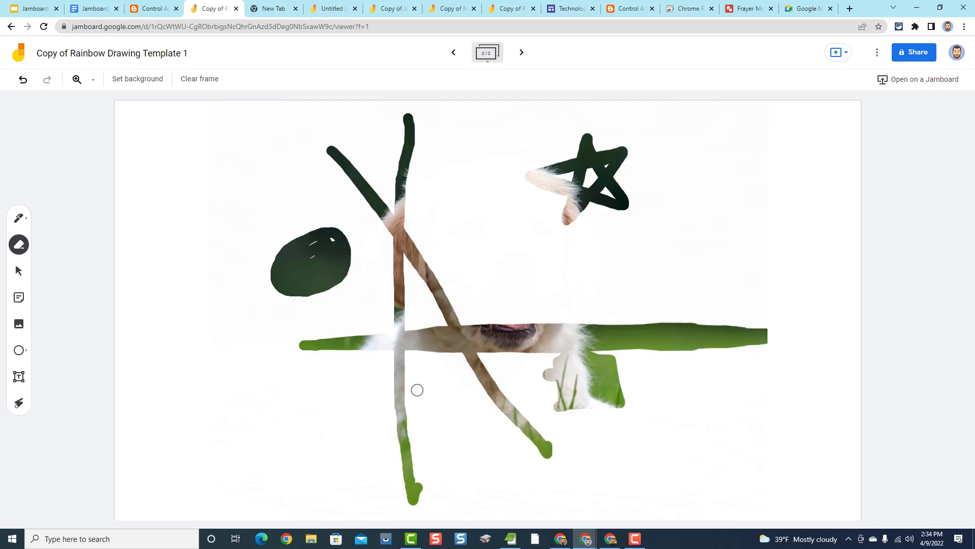
drag(526, 144, 392, 463)
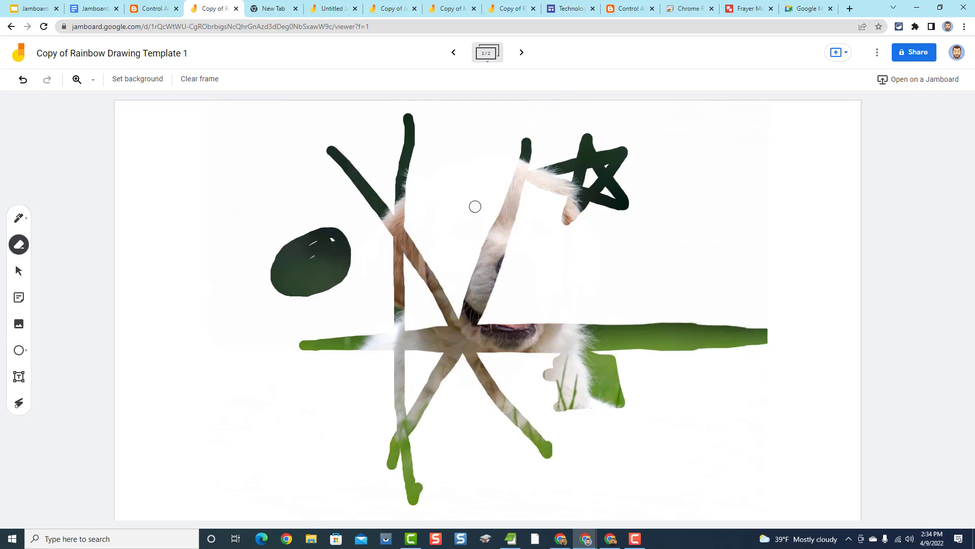
mouse_move(395, 219)
mouse_down()
mouse_move(552, 216)
mouse_move(406, 236)
mouse_up()
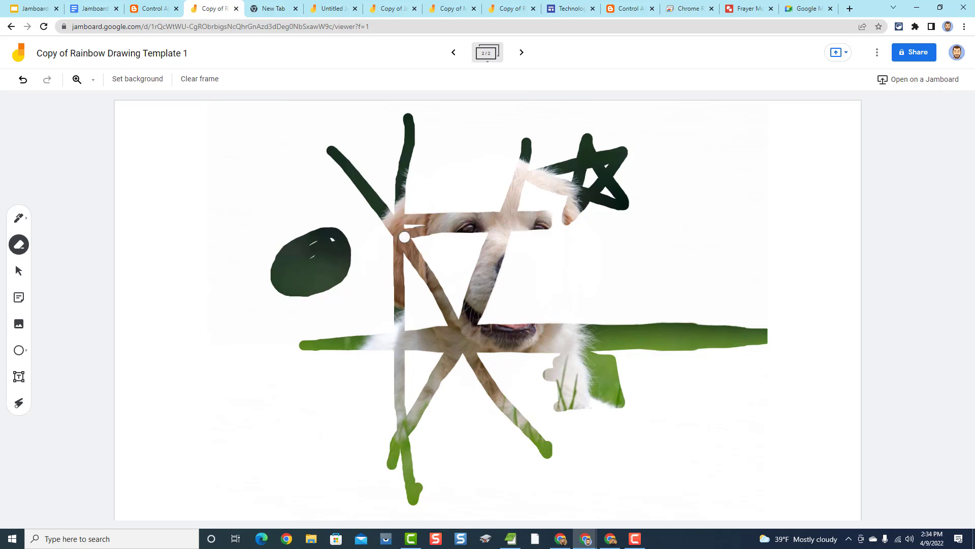
Switch to the Jamboard for Teaching and Learning document and review its section on using Jamboard in Google Meet.
click(97, 8)
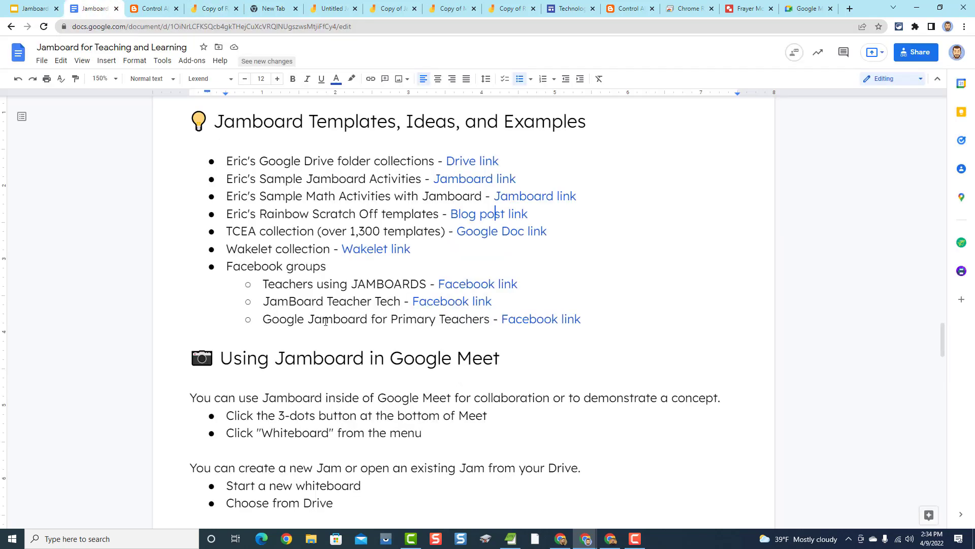
scroll(322, 319, down, 3)
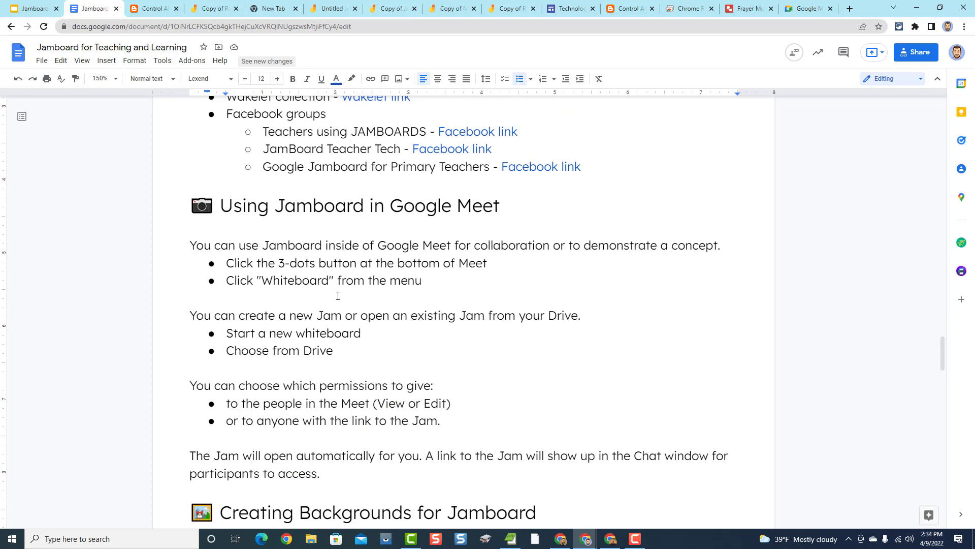
scroll(287, 236, down, 2)
Return to the slide presentation and go through the Jamboard in Meet slides up to the one on the chat link.
click(29, 11)
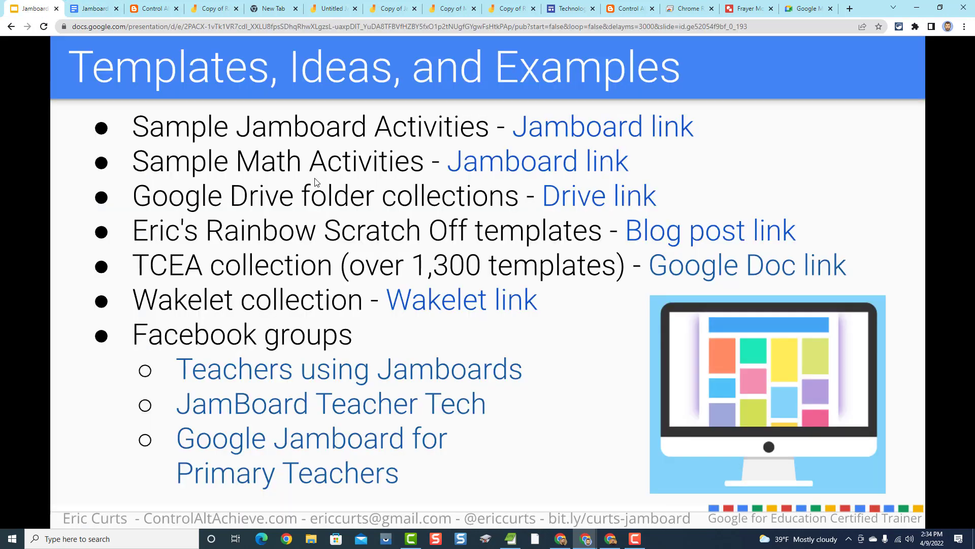
click(335, 225)
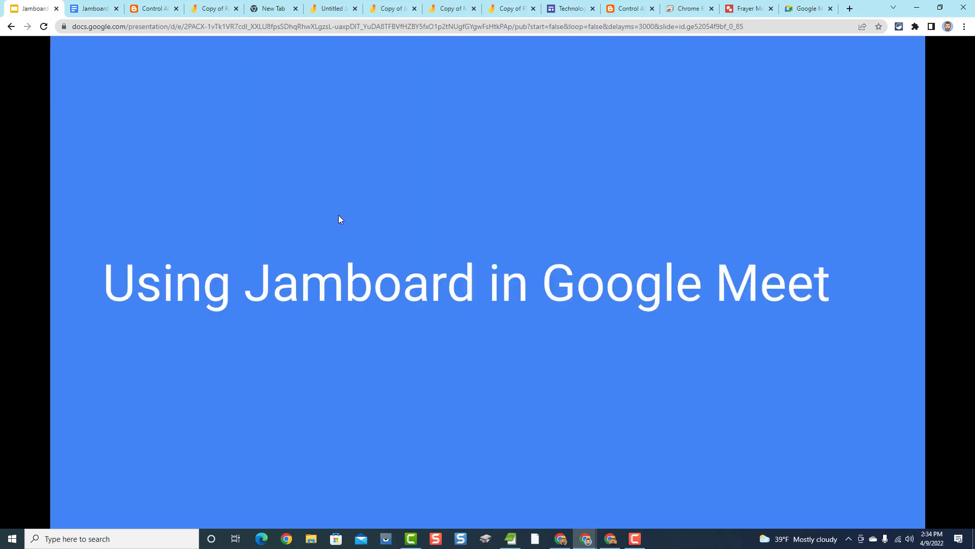
click(339, 213)
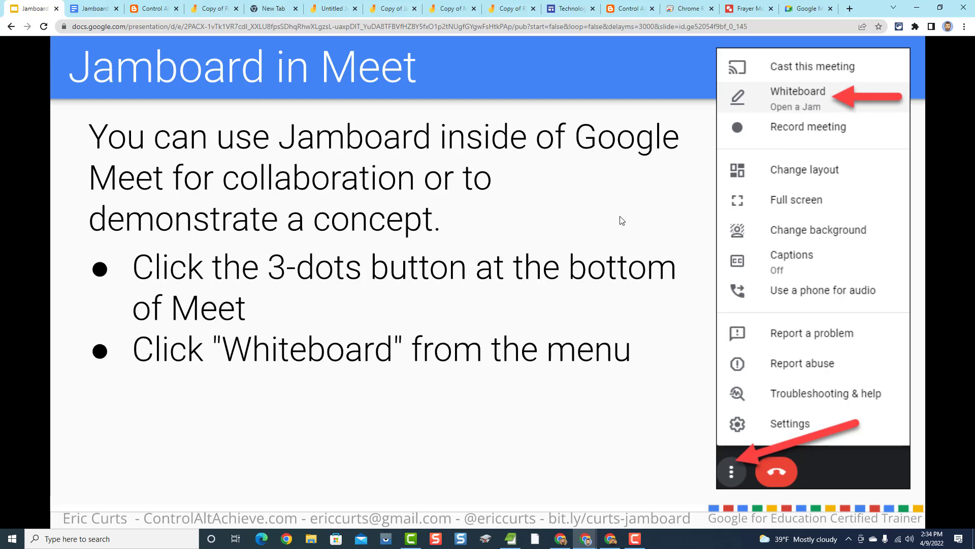
key(Right)
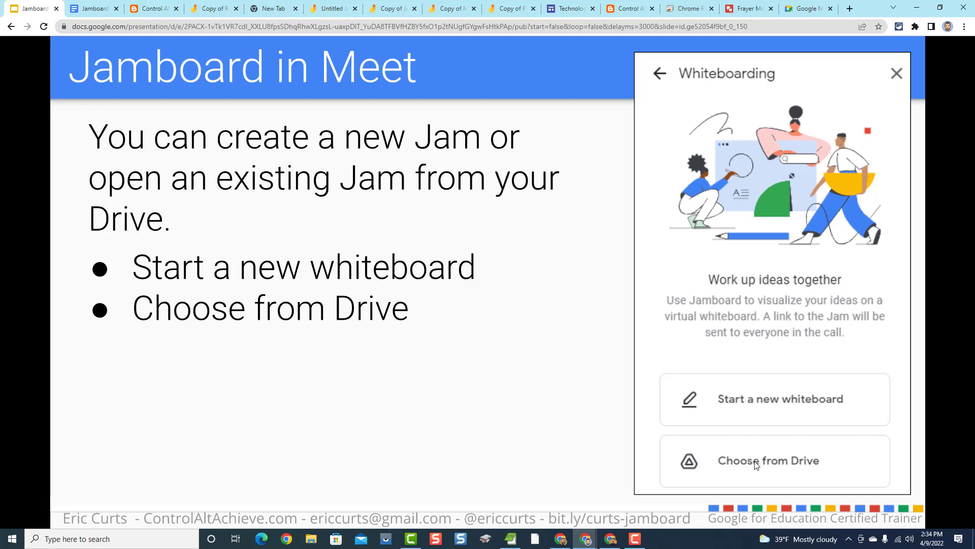
key(Right)
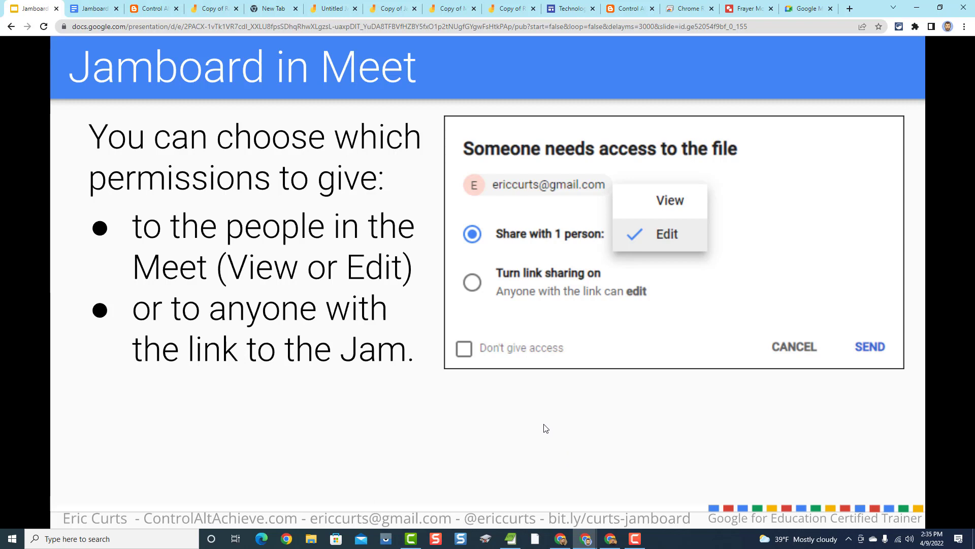
key(Right)
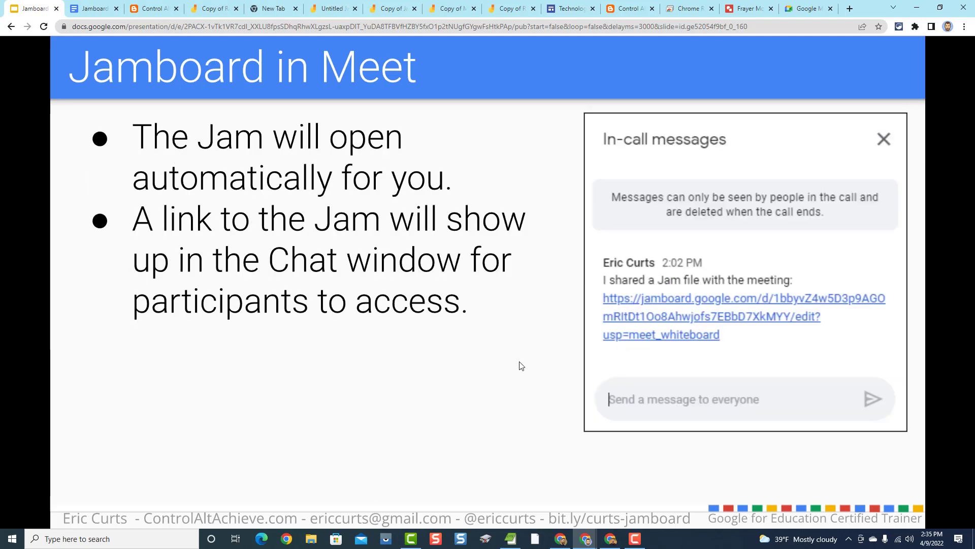
Advance through the Creating Backgrounds section to the slide on resizing a Slide or Drawing.
key(Right)
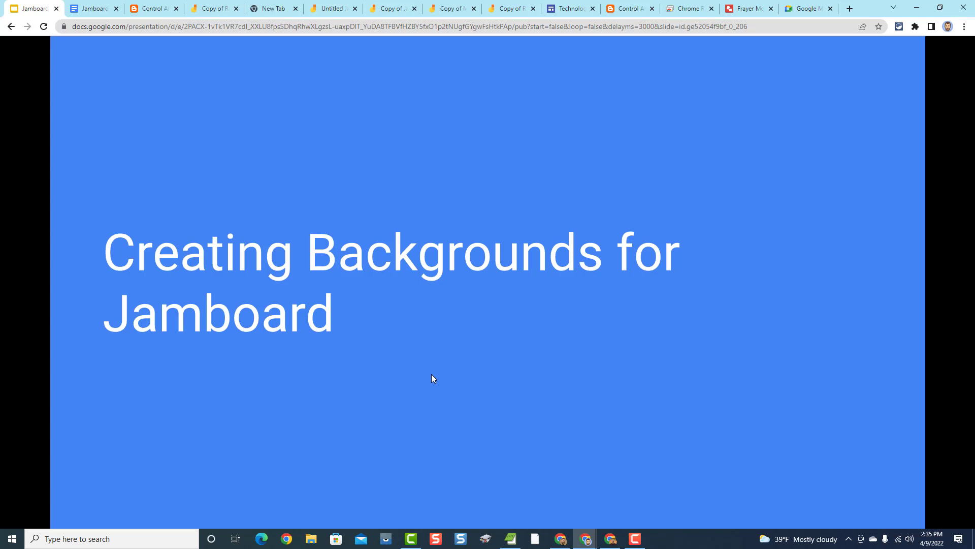
key(Right)
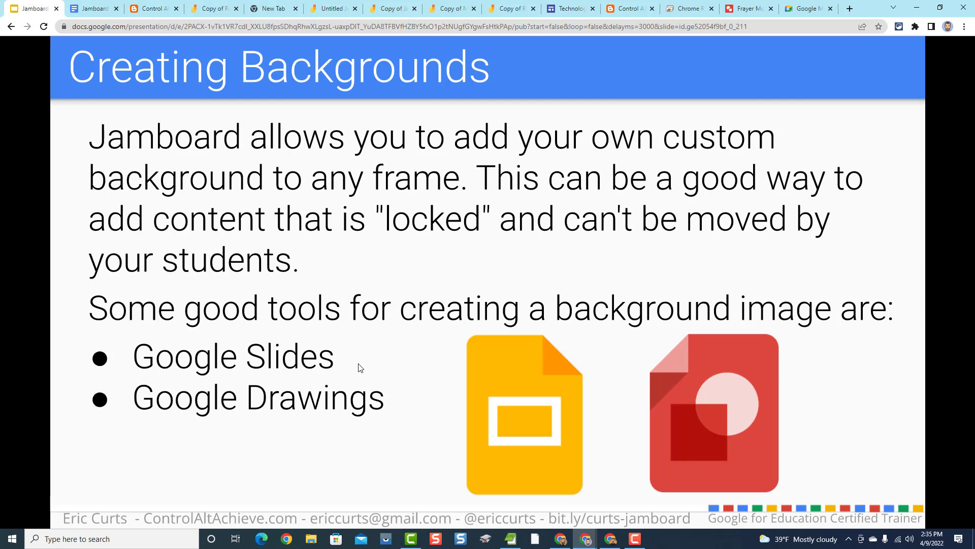
key(Right)
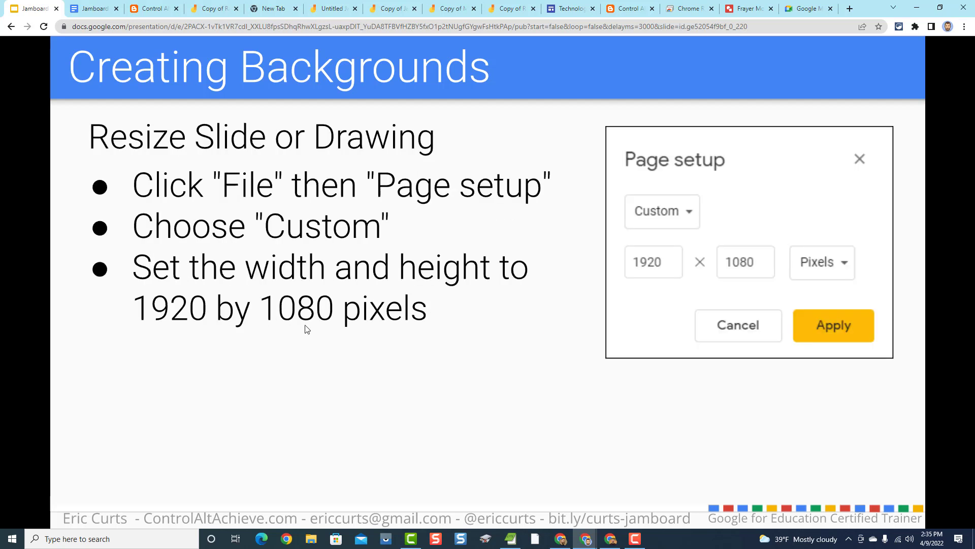